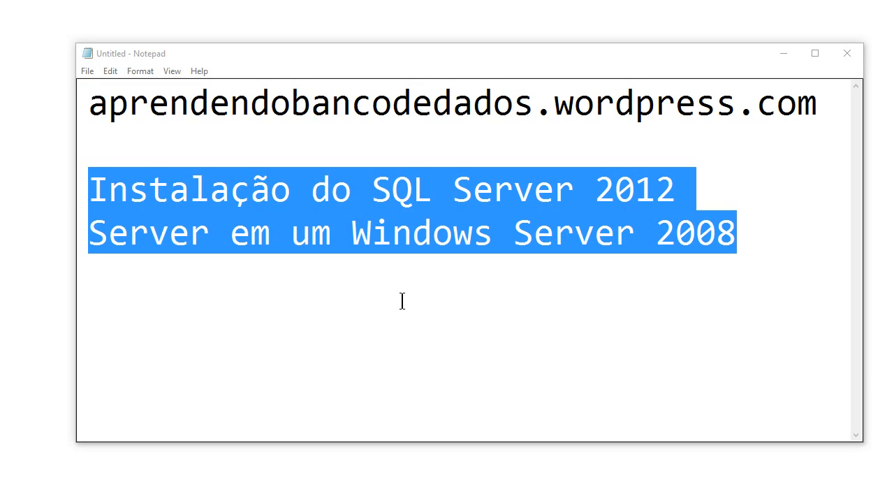
# Select all of the SQL Server 2012 installation title text in Notepad.
pyautogui.click(770, 243)
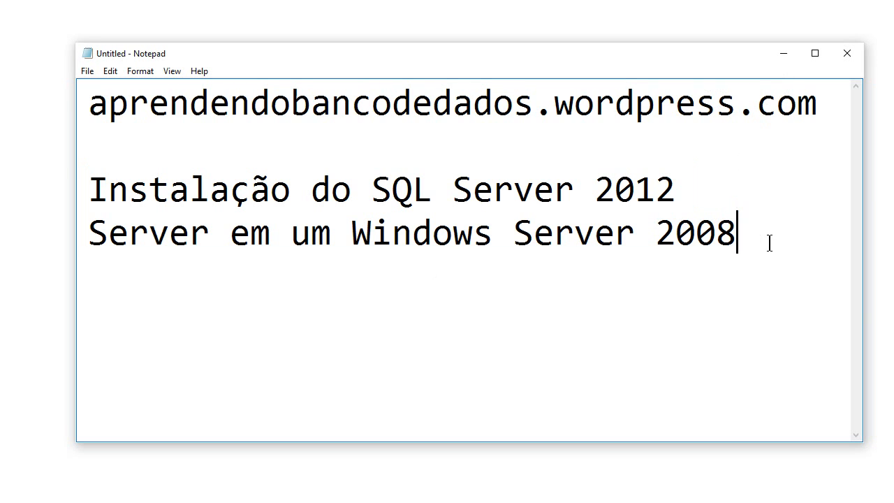
pyautogui.hotkey('ctrl', 'a')
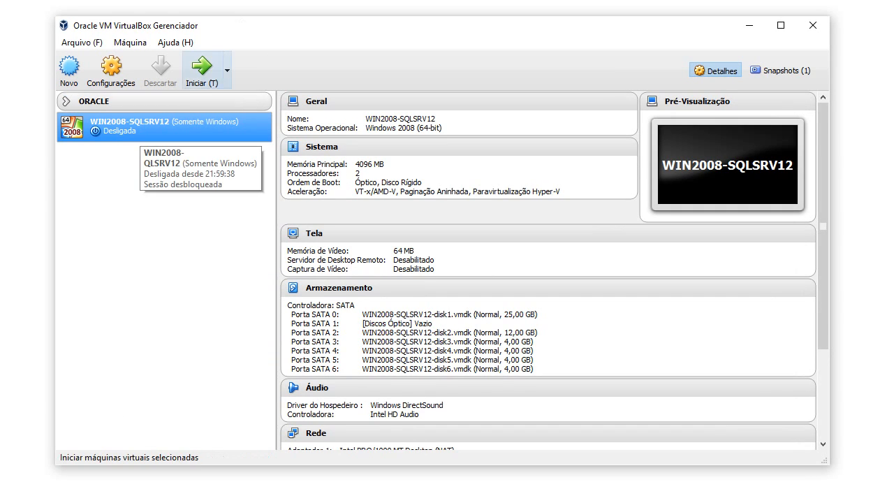
# Start the WIN2008-SQLSRV12 VM and choose 'Start Windows Normally' from the recovery menu.
pyautogui.click(201, 68)
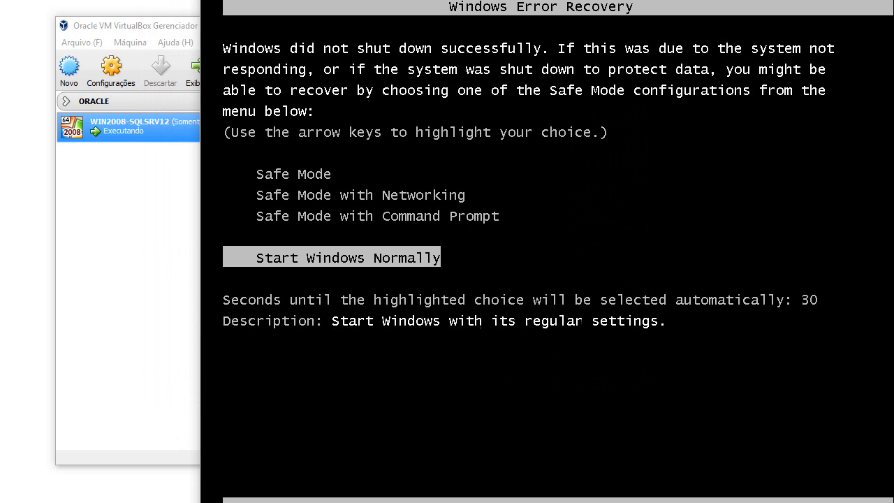
pyautogui.press('Return')
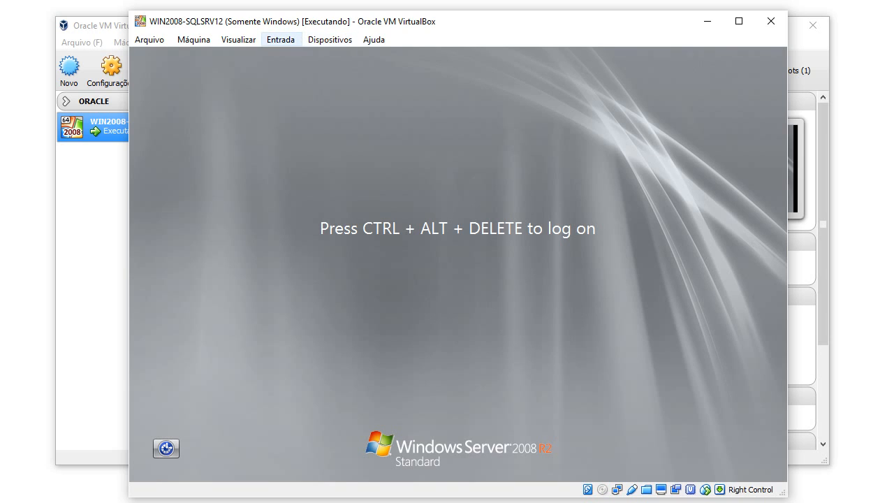
# Send Ctrl-Alt-Del to the guest via the Input > Keyboard menu and select Administrator.
pyautogui.click(280, 39)
pyautogui.moveTo(300, 55)
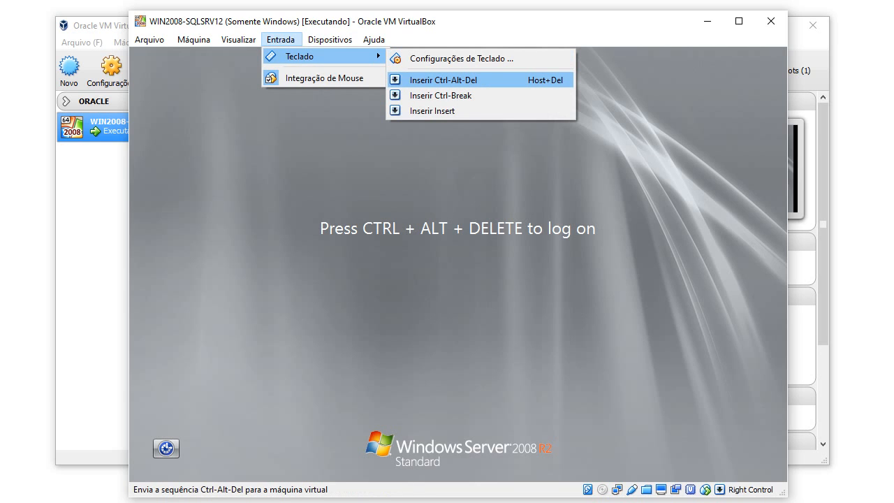
pyautogui.click(444, 79)
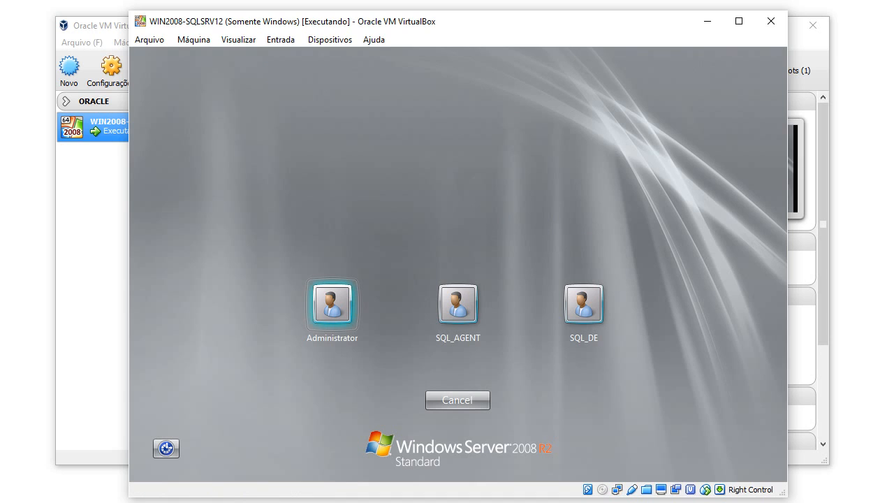
pyautogui.press('Return')
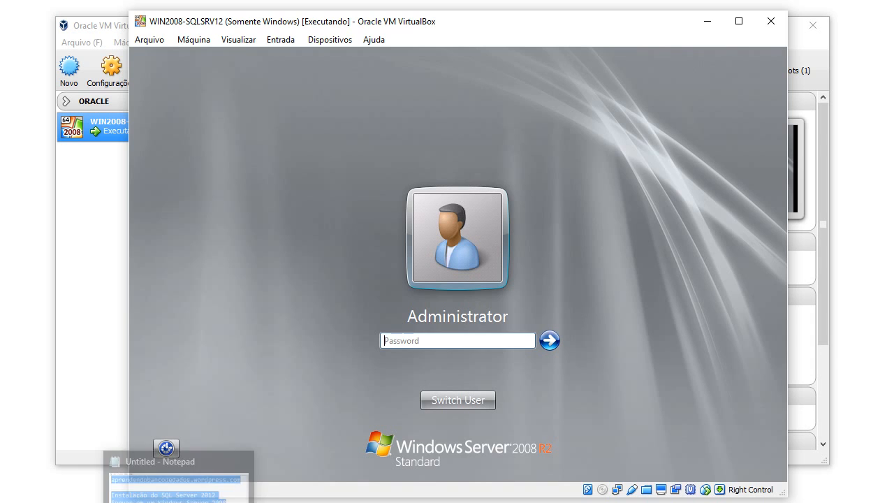
# Write the Administrator password in Notepad, correct one character, then hide Notepad.
pyautogui.click(181, 502)
pyautogui.press('Delete')
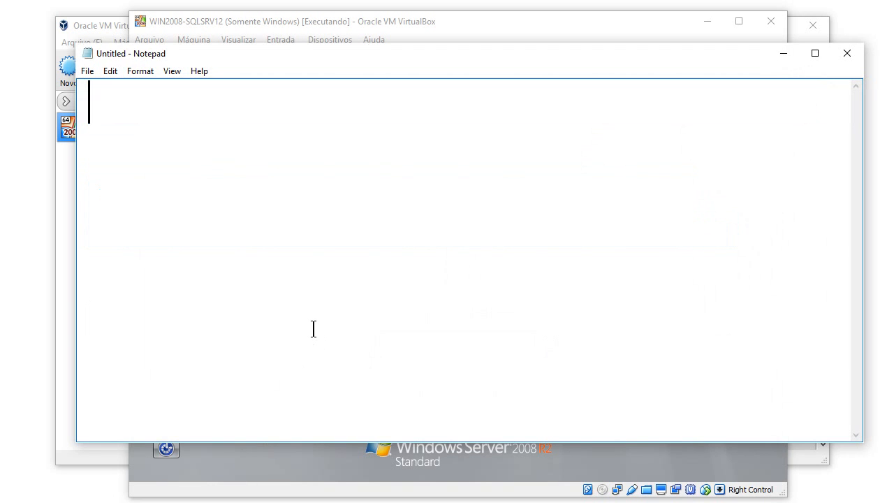
pyautogui.write('P@ssword')
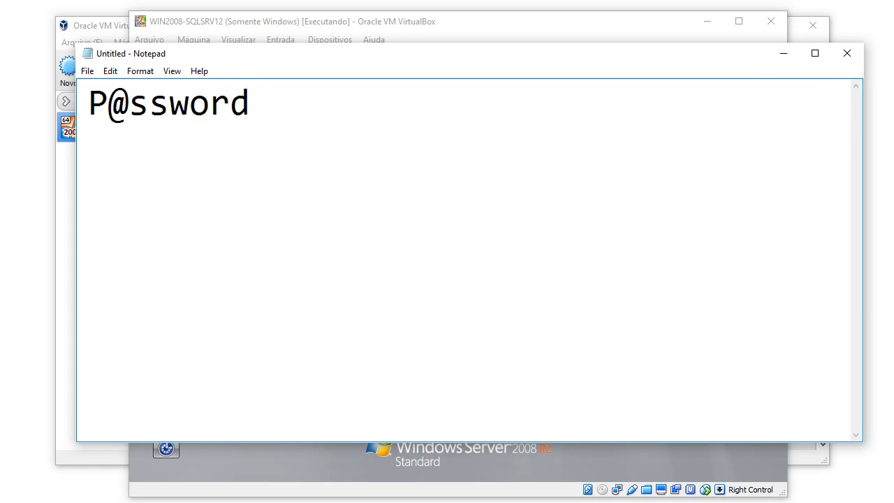
pyautogui.hotkey('ctrl', 'a')
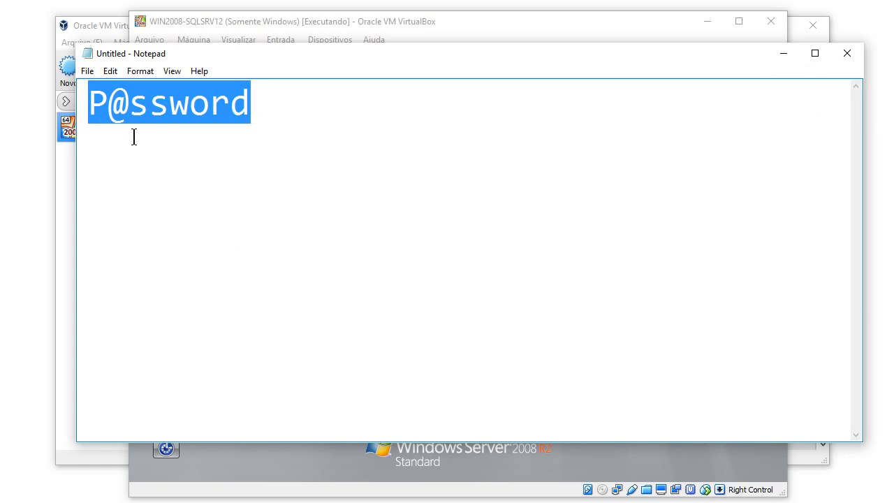
pyautogui.click(215, 125)
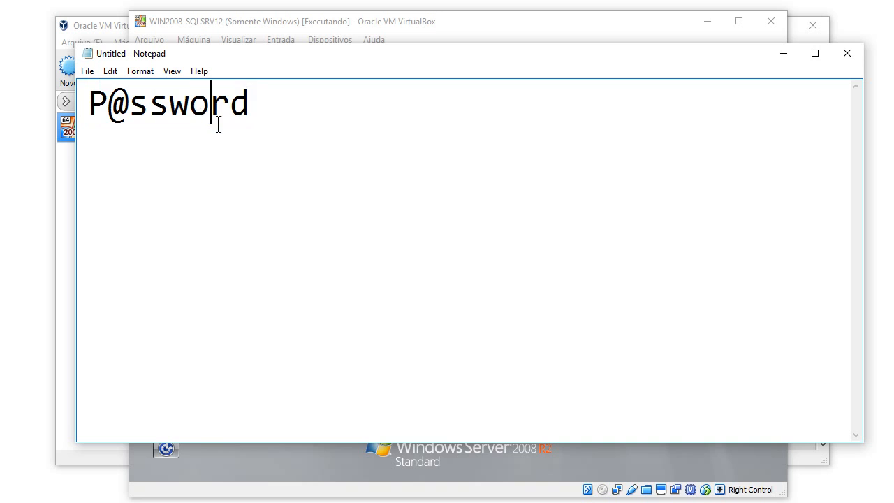
pyautogui.press('BackSpace')
pyautogui.write('0')
pyautogui.click(784, 53)
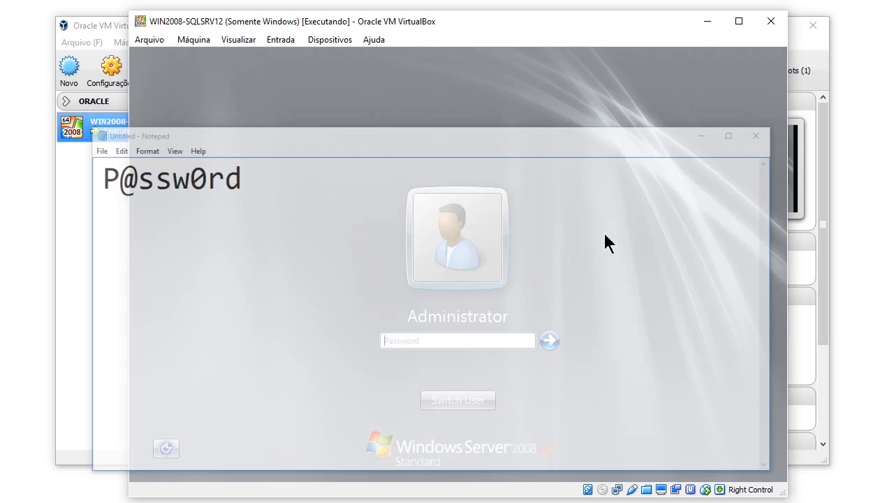
# Enter the Administrator password in the log-on box and sign in.
pyautogui.click(467, 341)
pyautogui.write('P@ssw0rd')
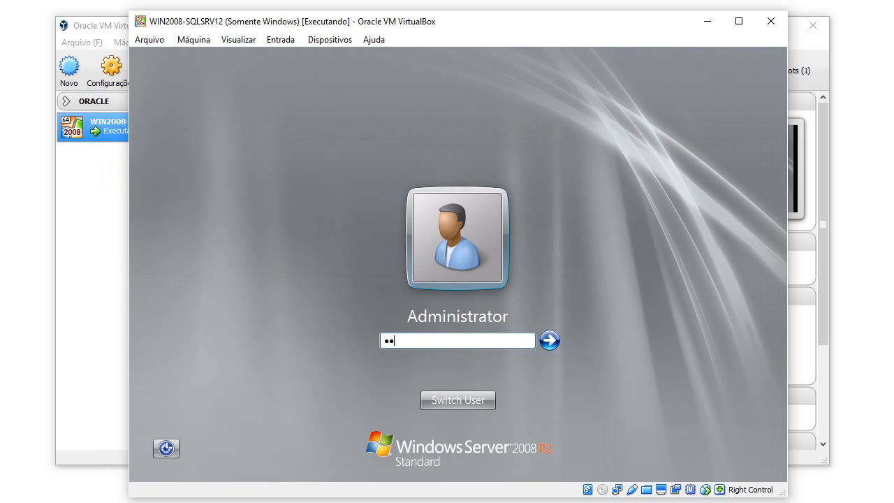
pyautogui.press('Return')
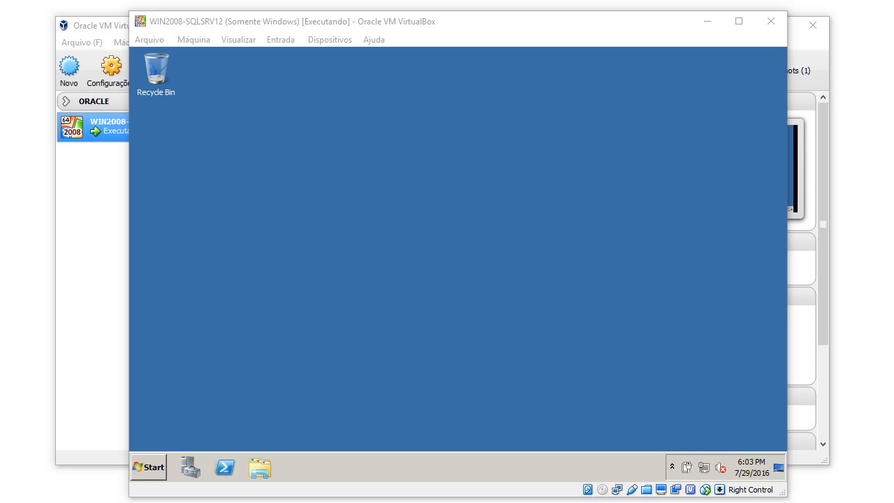
pyautogui.moveTo(489, 22); pyautogui.dragTo(486, 25)
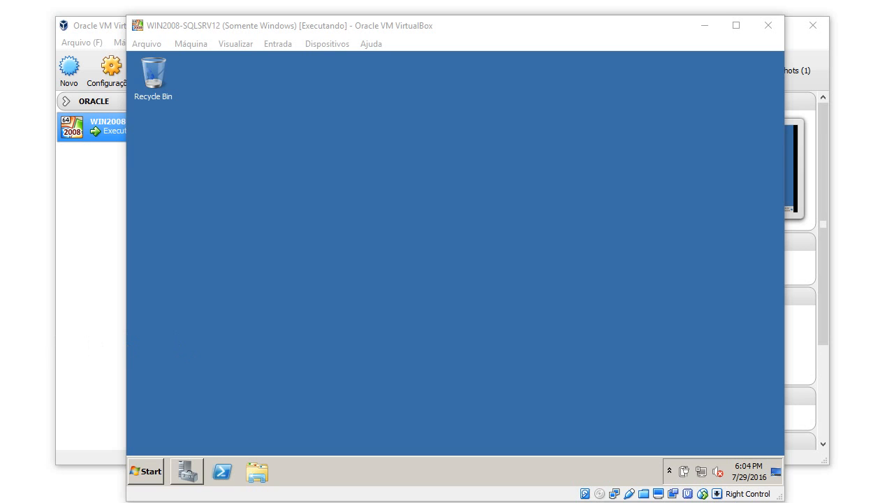
pyautogui.click(187, 472)
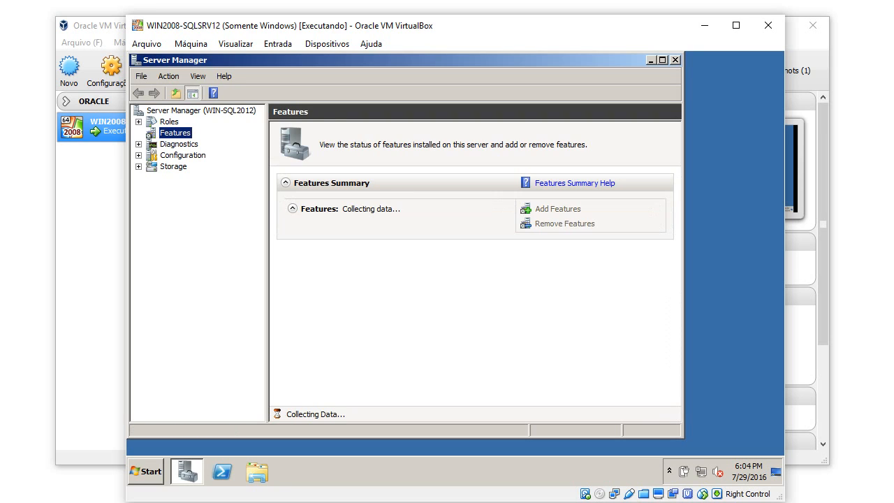
pyautogui.click(201, 110)
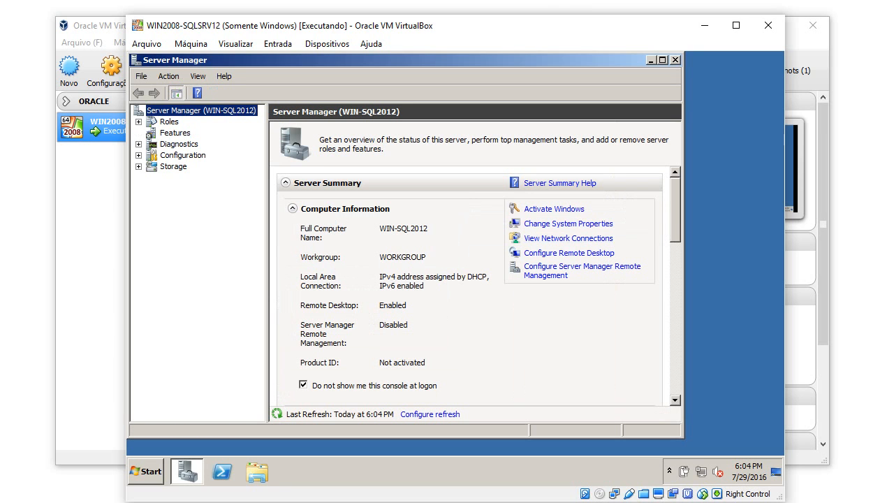
pyautogui.click(175, 133)
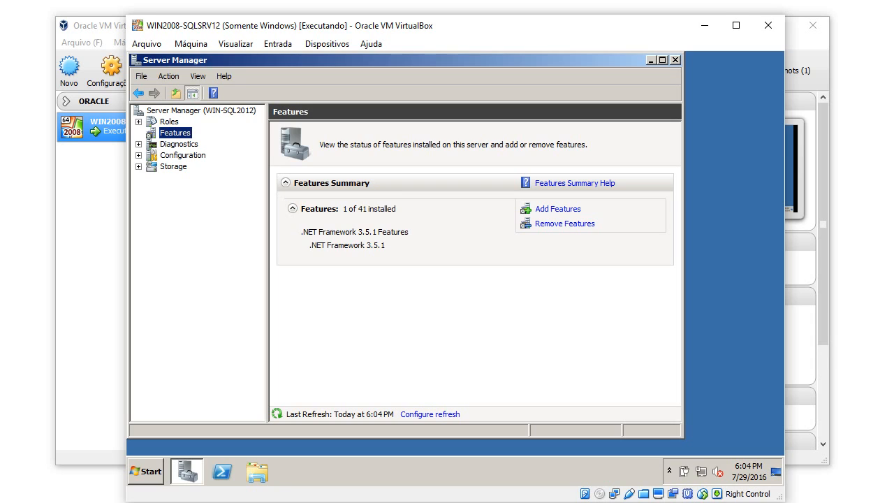
pyautogui.click(558, 209)
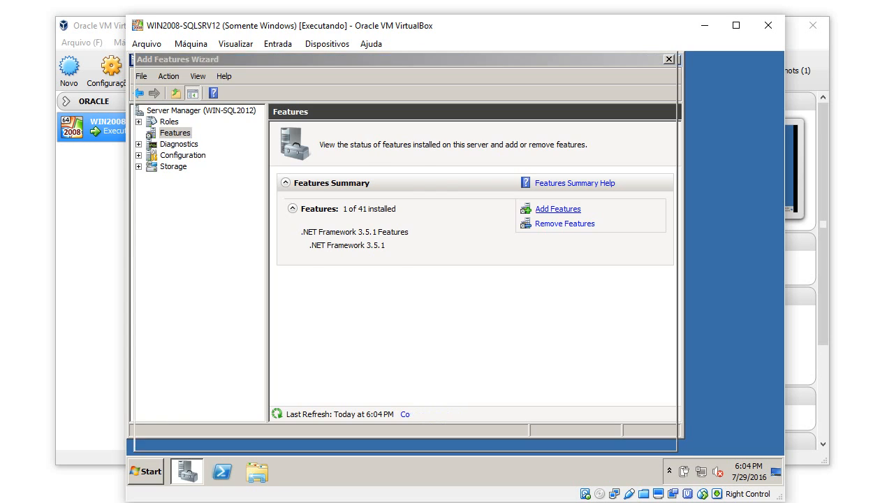
pyautogui.press('Right')
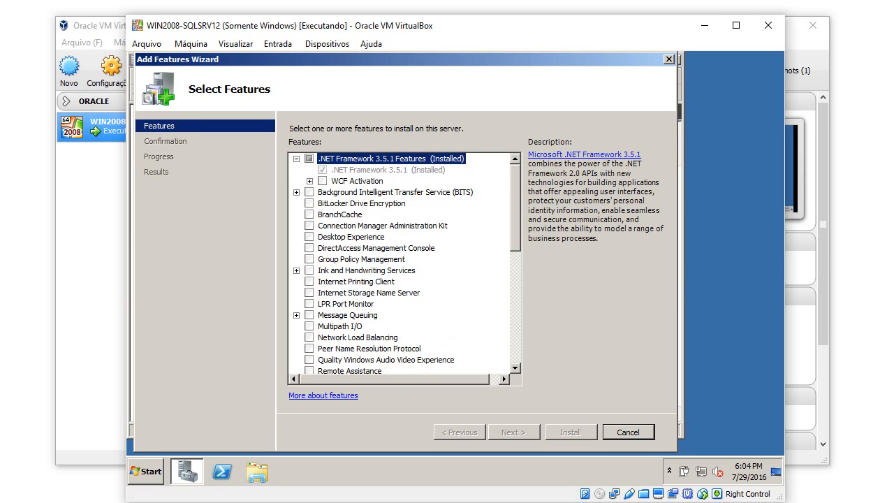
pyautogui.press('Down')
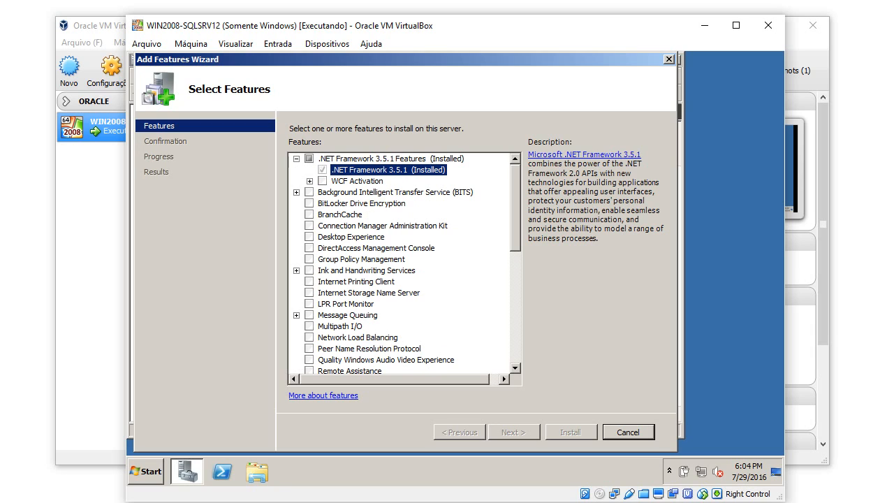
pyautogui.press('Escape')
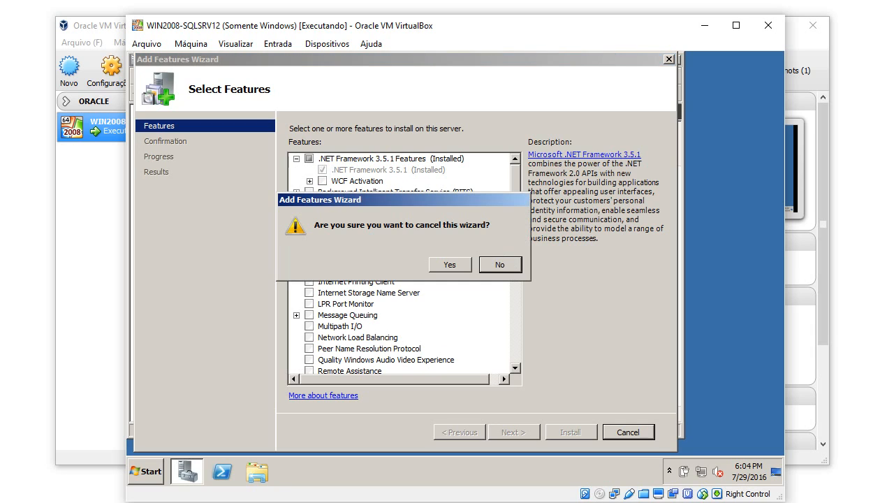
pyautogui.press('Left')
pyautogui.press('Return')
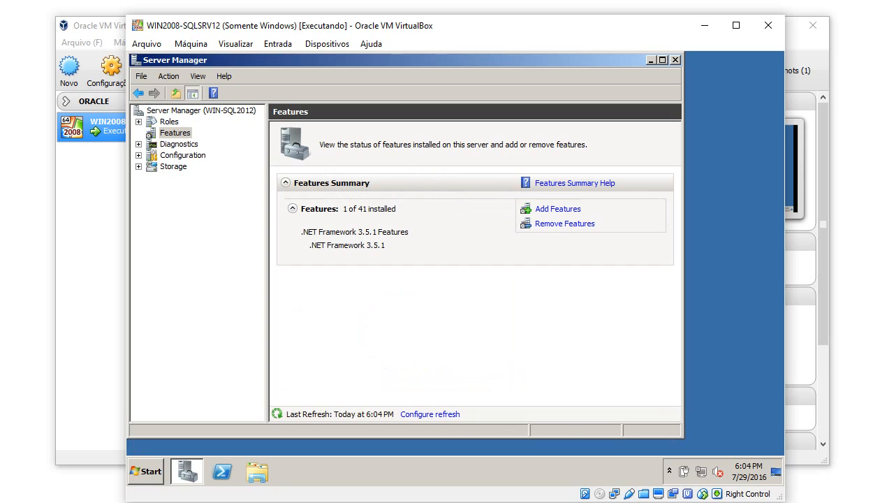
pyautogui.hotkey('alt', 'F4')
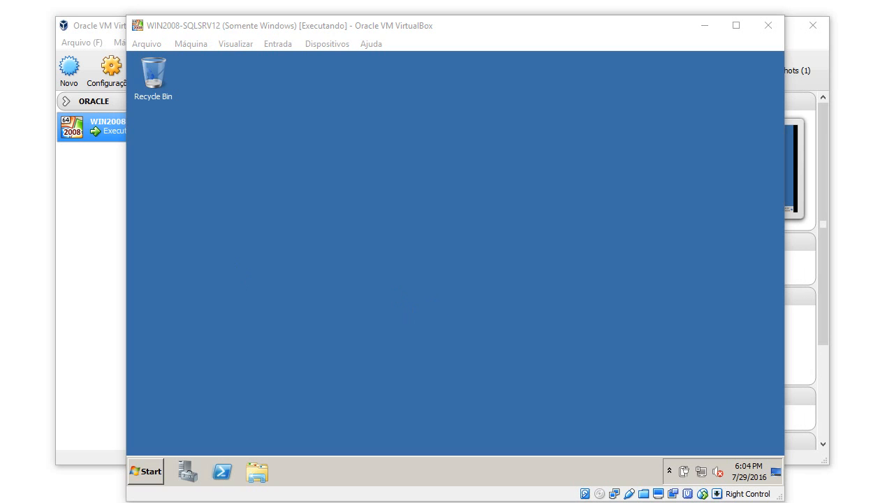
# Mount SQLFULL_ENU_2012 from D:\Programas\Win_e_SQL_Evaluation as the VM's optical disc.
pyautogui.click(429, 310)
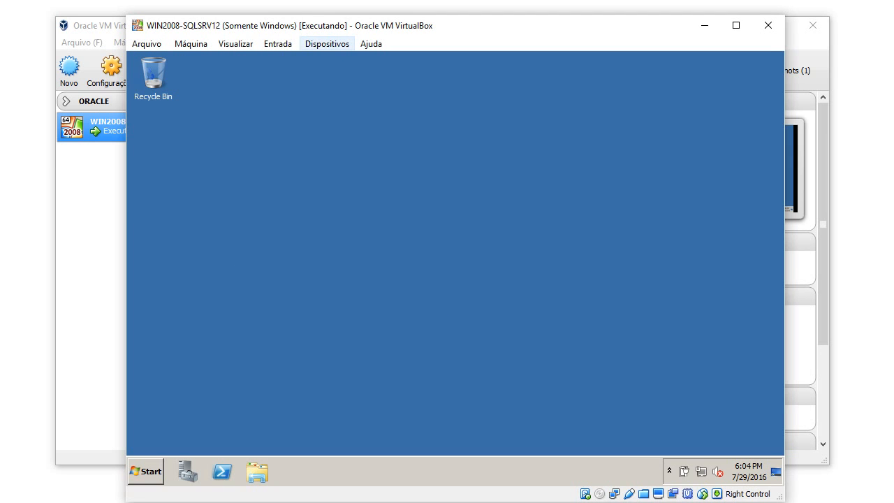
pyautogui.click(327, 44)
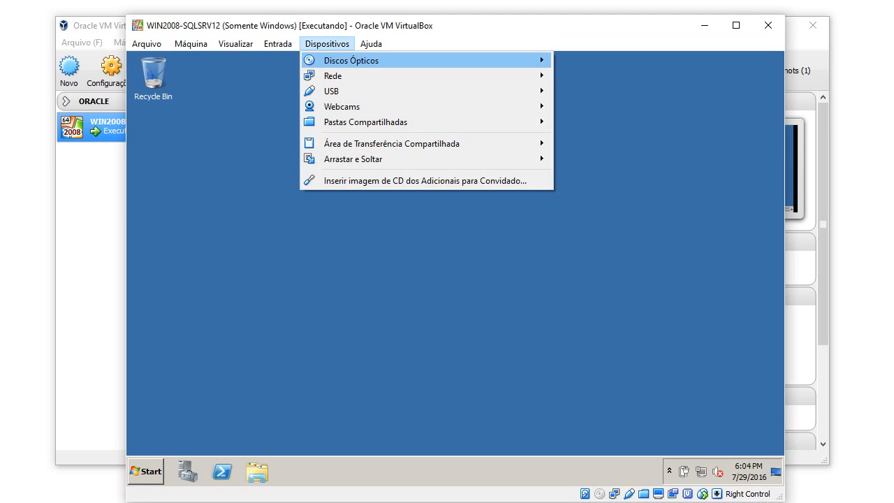
pyautogui.moveTo(352, 60)
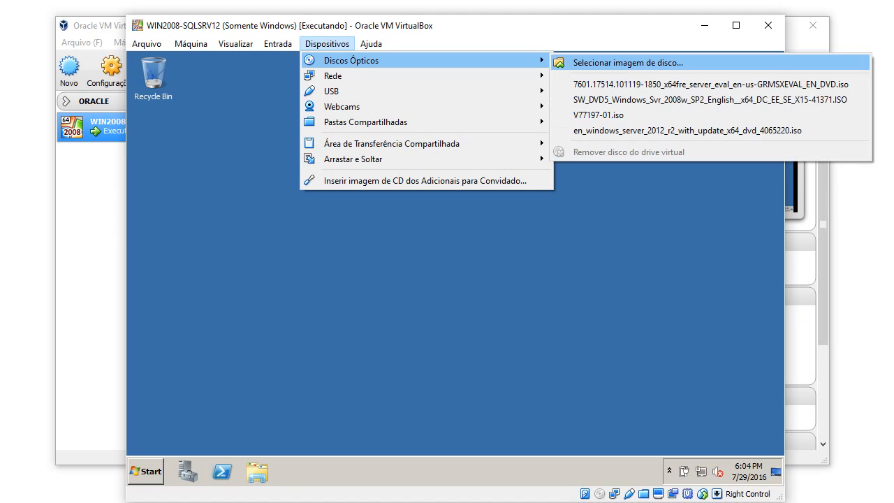
pyautogui.click(667, 62)
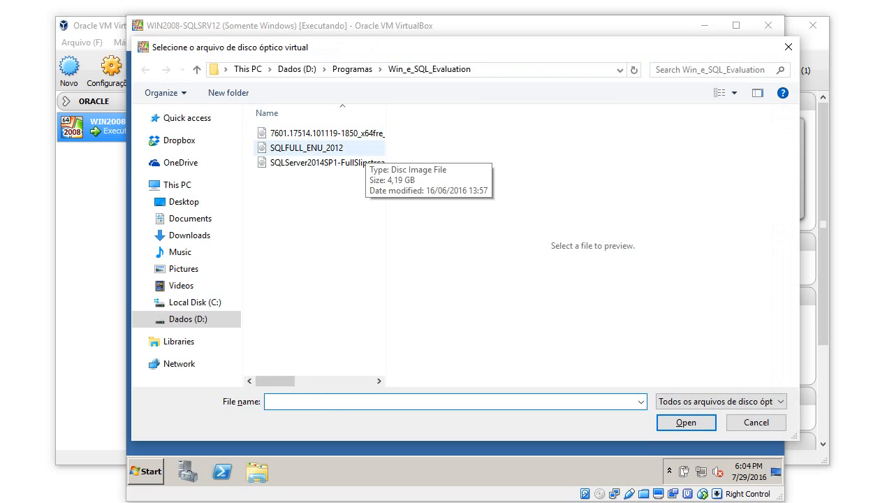
pyautogui.click(364, 149)
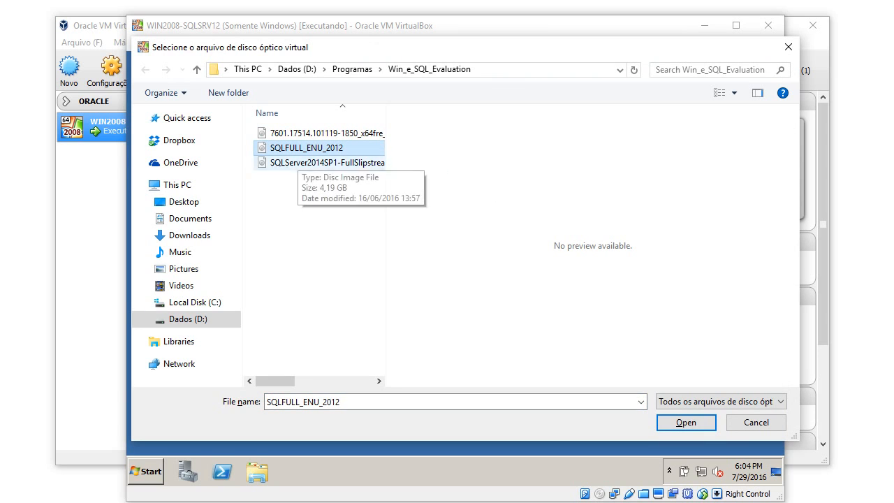
pyautogui.click(686, 422)
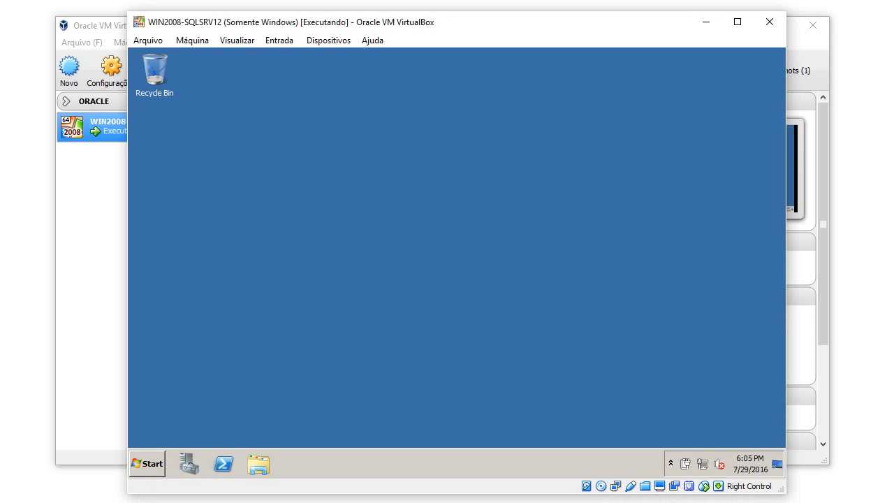
# Run setup from CD Drive (I:) SQLFULL_ENU in Explorer to launch the Installation Center.
pyautogui.click(257, 463)
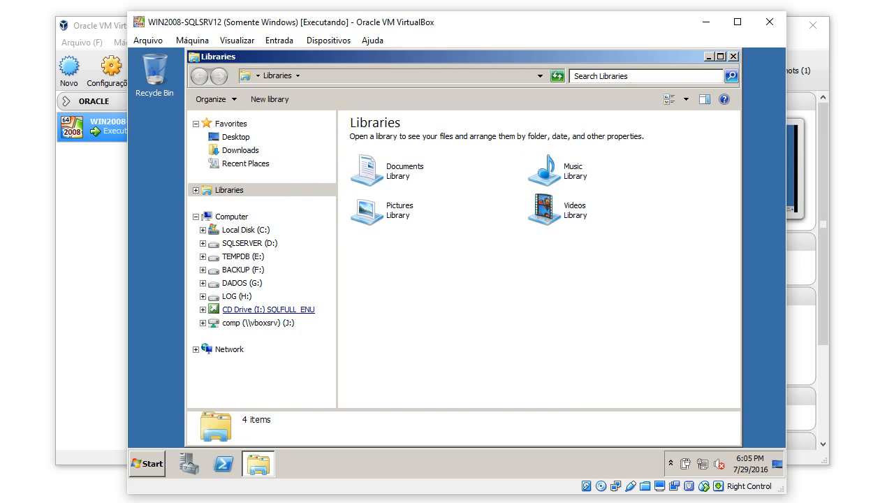
pyautogui.click(269, 310)
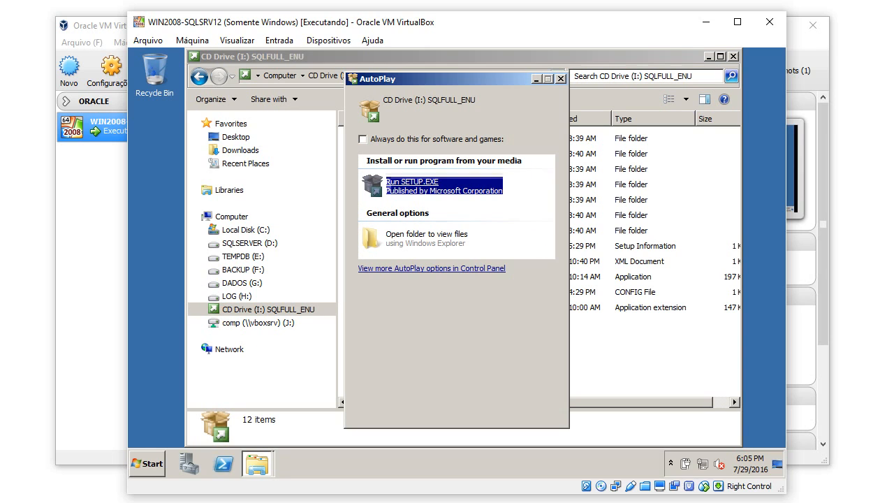
pyautogui.click(444, 186)
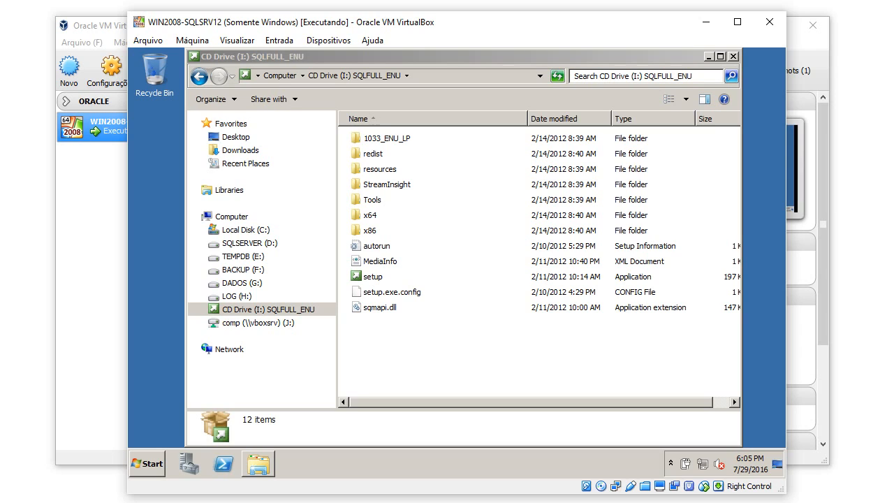
pyautogui.click(709, 57)
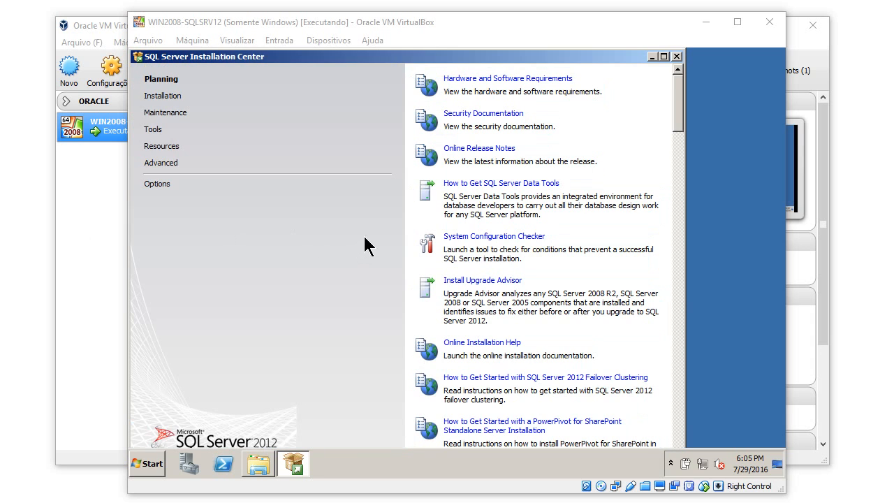
# Minimize the SQL Server Installation Center and bring up the Start search.
pyautogui.moveTo(405, 57); pyautogui.dragTo(427, 61)
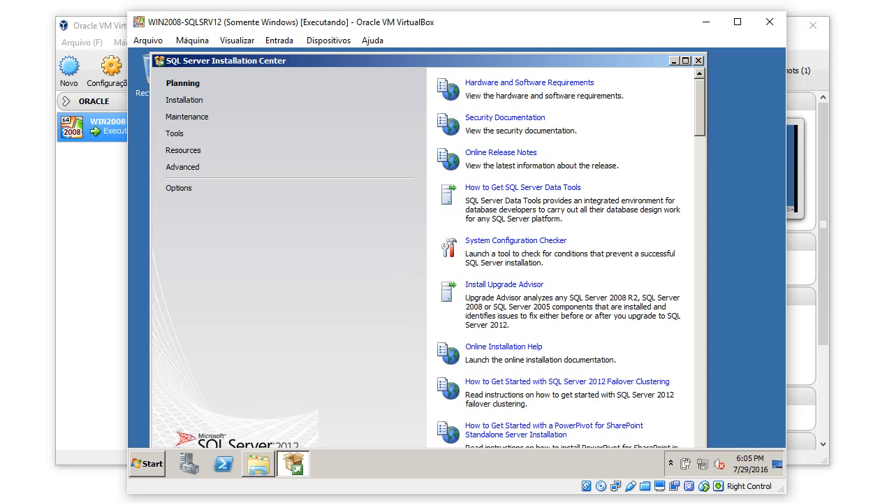
pyautogui.click(674, 61)
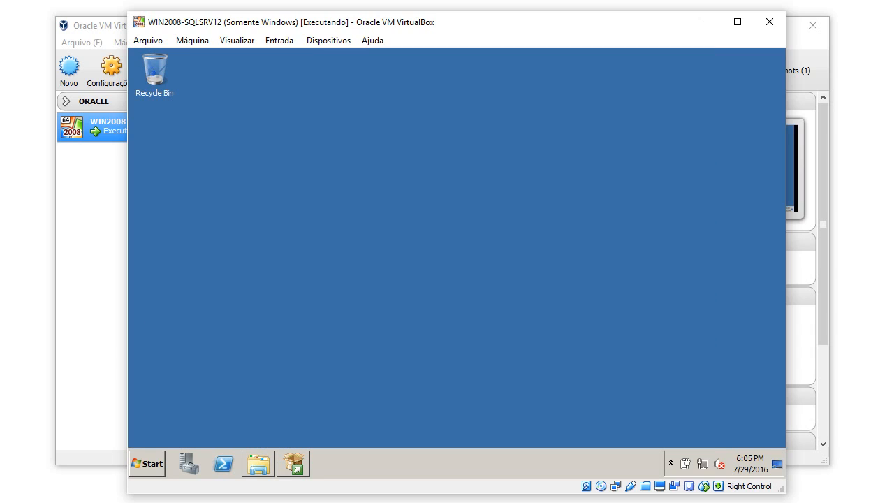
pyautogui.press('super')
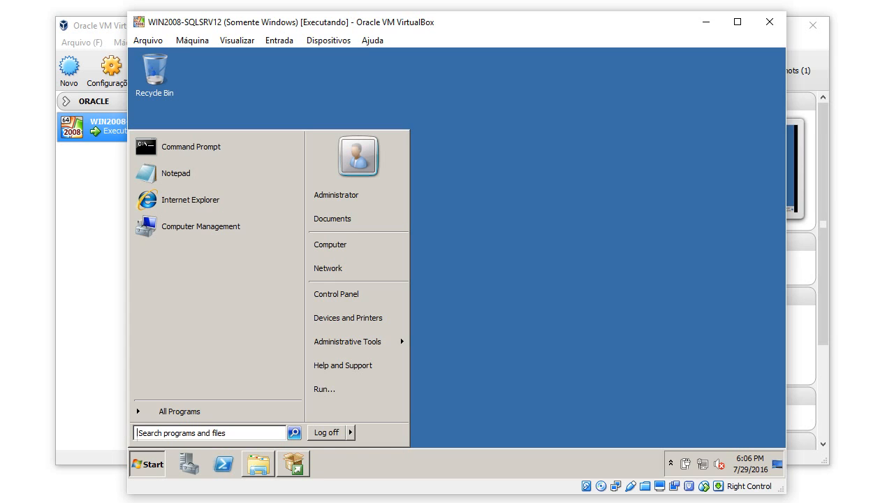
pyautogui.write('user')
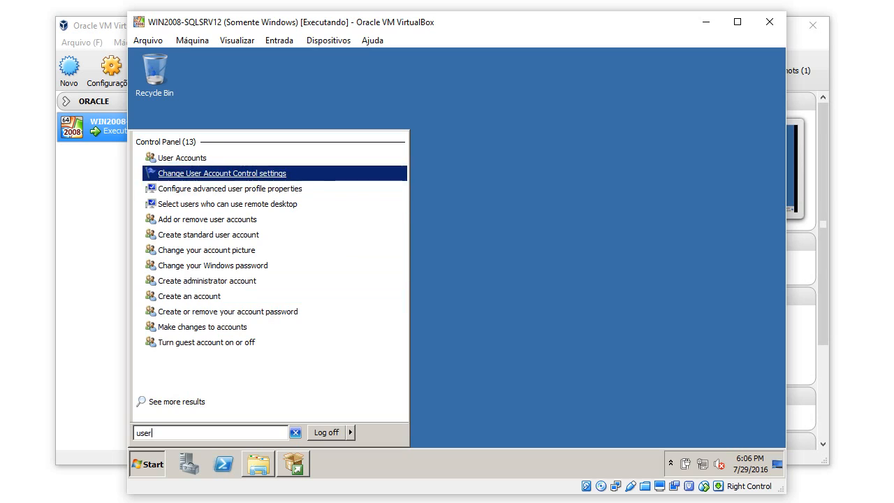
pyautogui.click(182, 157)
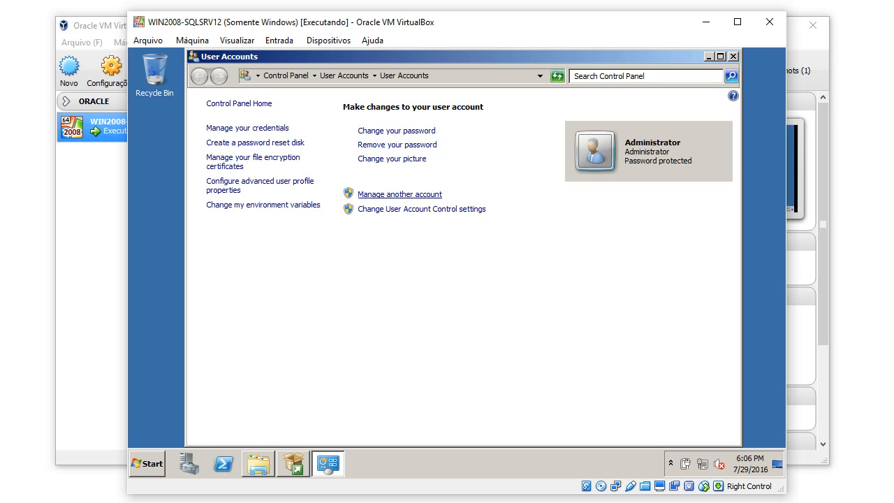
pyautogui.click(399, 194)
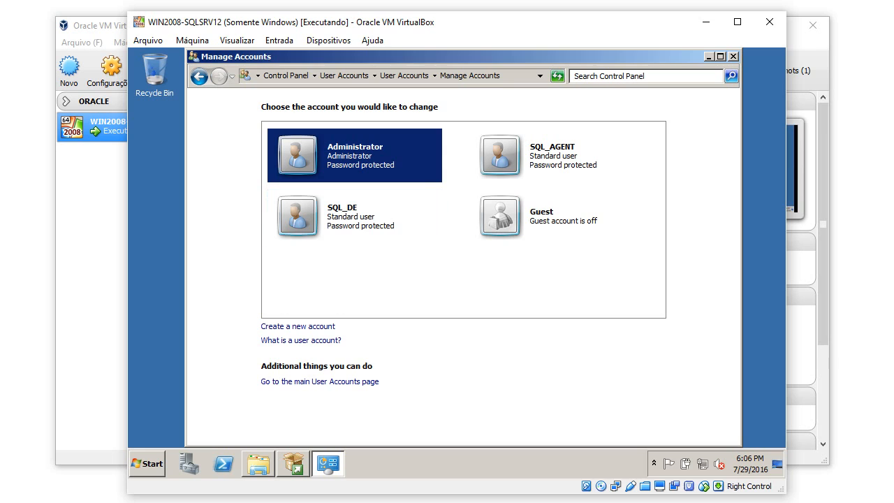
pyautogui.click(193, 57)
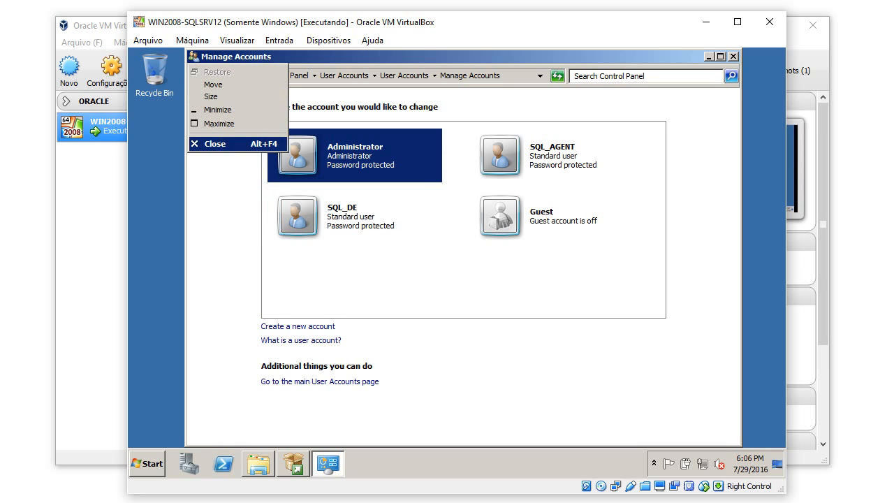
pyautogui.click(214, 143)
# Restore the SQL Server Installation Center from the taskbar and show its Installation page.
pyautogui.click(293, 464)
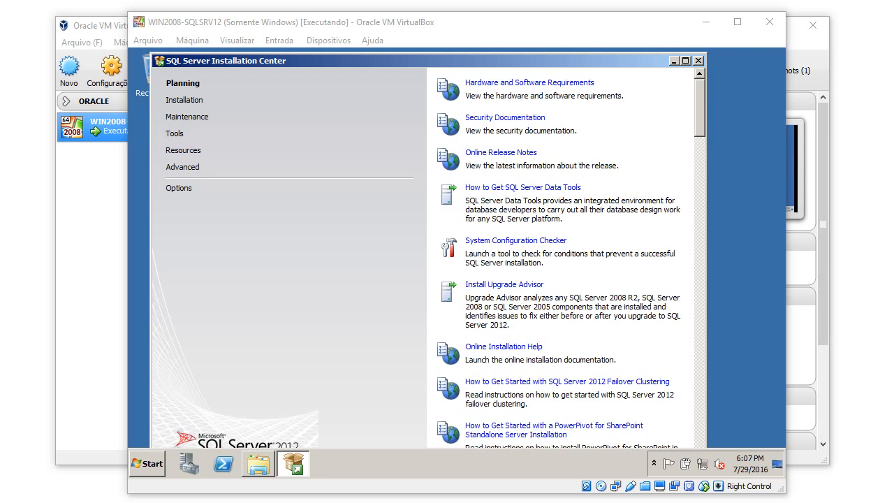
pyautogui.moveTo(307, 21); pyautogui.dragTo(299, 13)
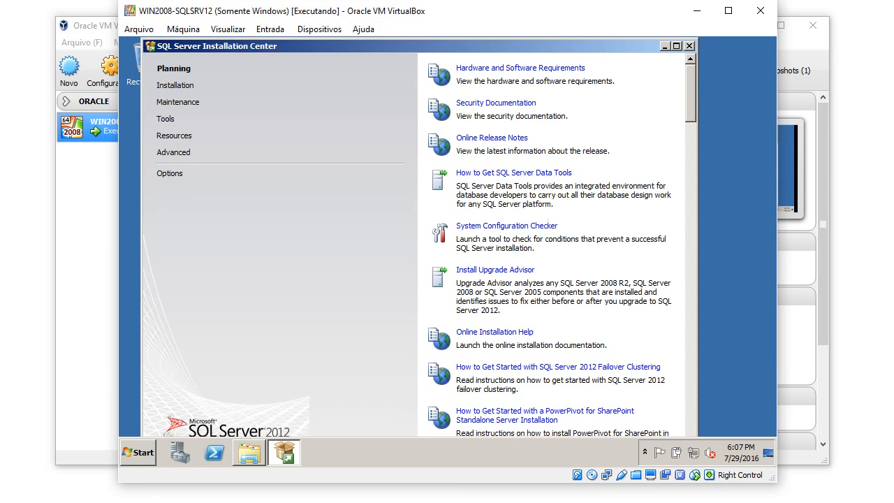
pyautogui.click(176, 85)
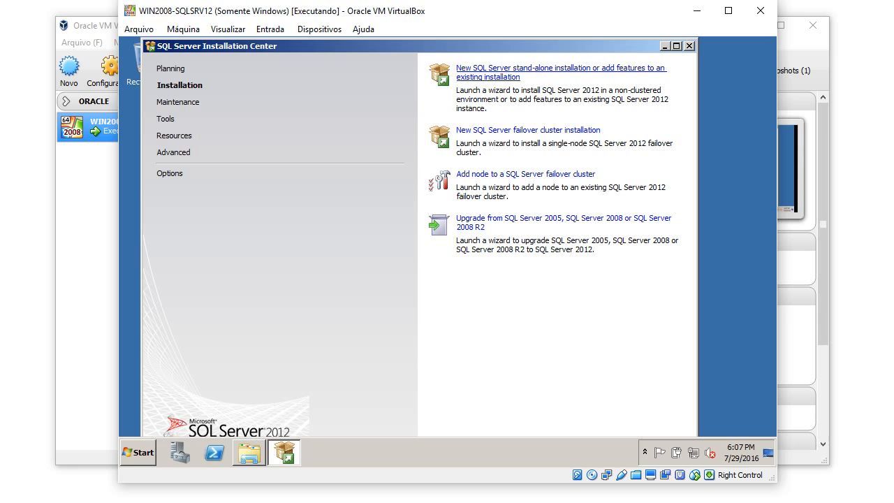
# Begin a new stand-alone installation, review the eight passed setup support rules, and confirm.
pyautogui.click(524, 68)
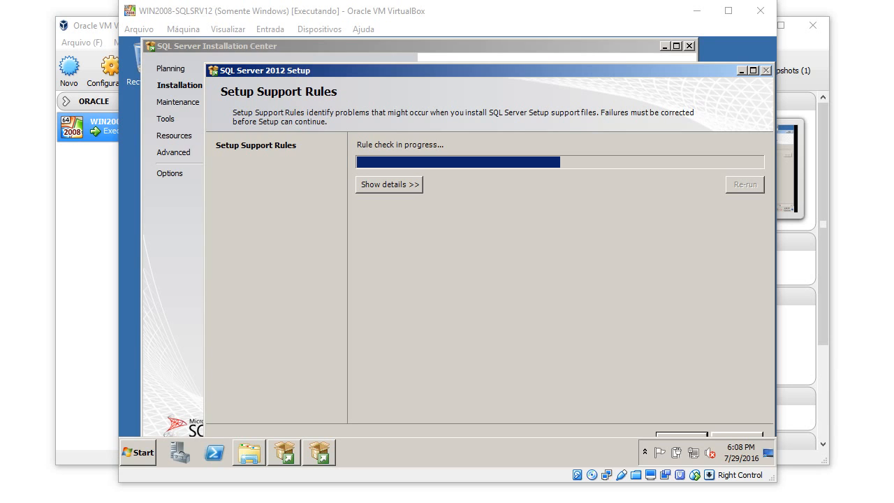
pyautogui.click(390, 184)
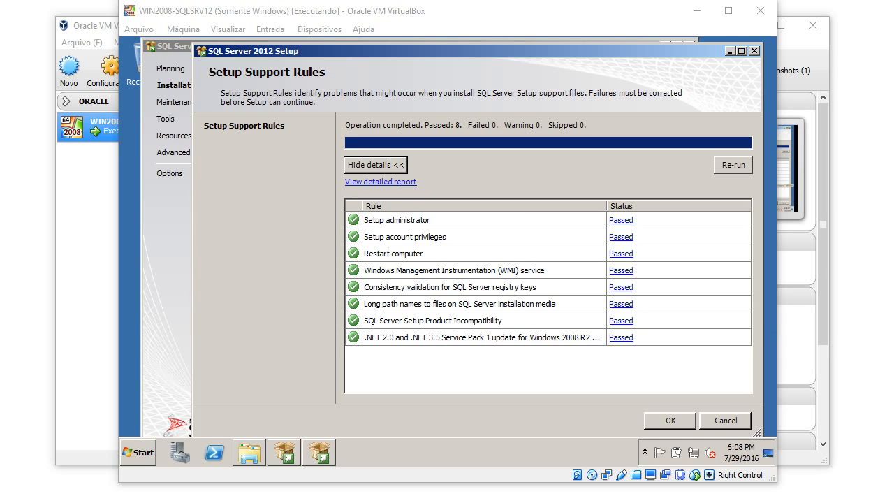
pyautogui.click(669, 420)
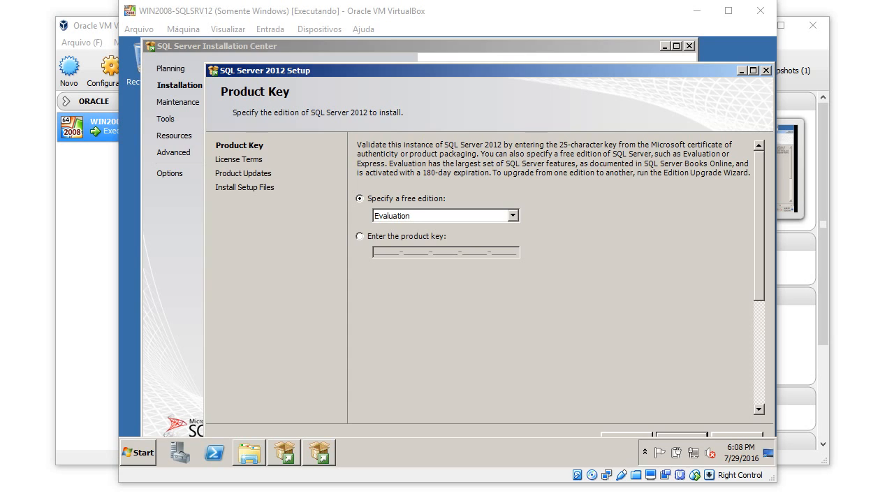
# Keep Evaluation as the free edition on the Product Key page and continue.
pyautogui.moveTo(447, 71); pyautogui.dragTo(422, 52)
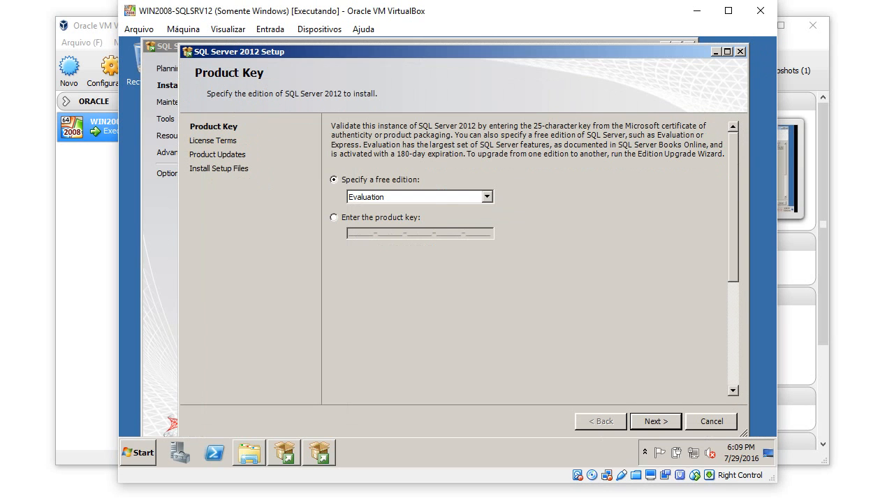
pyautogui.click(487, 197)
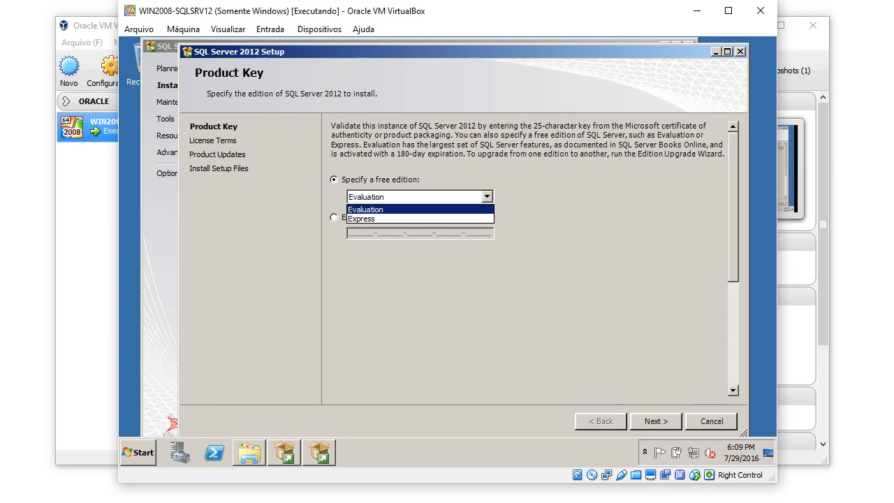
pyautogui.click(412, 210)
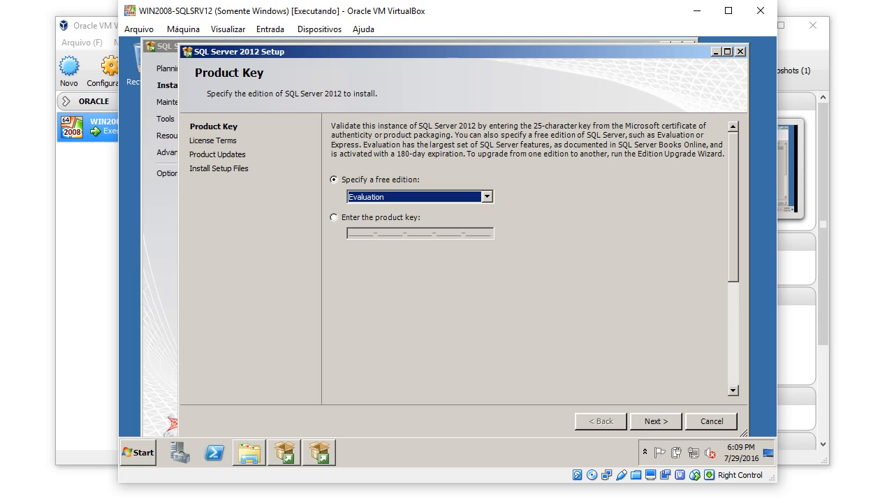
pyautogui.press('Return')
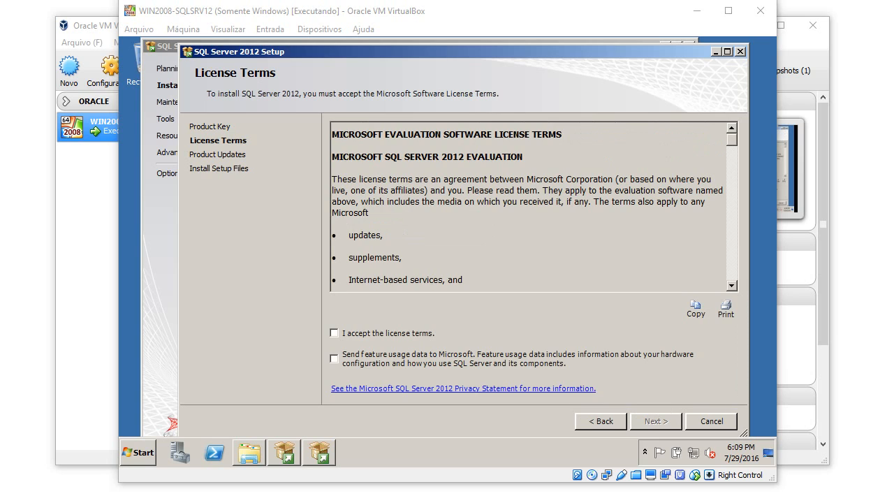
# Accept the SQL Server 2012 license terms after scrolling through them, and continue.
pyautogui.click(334, 333)
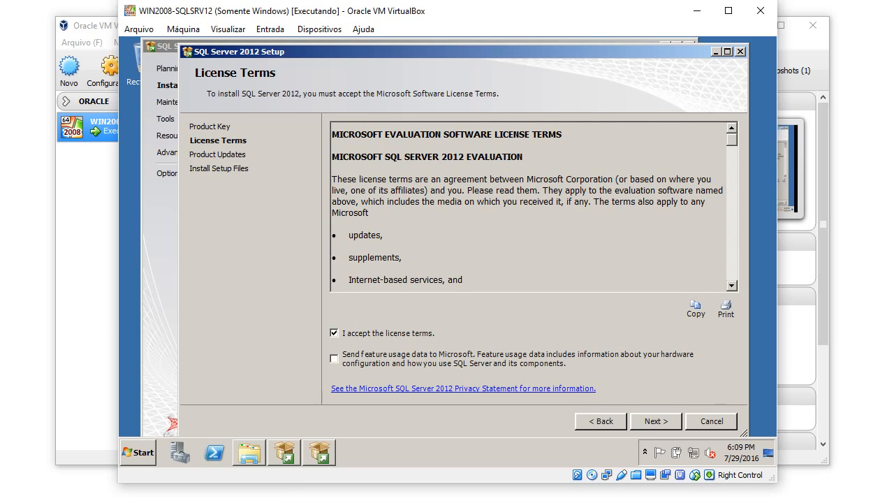
pyautogui.scroll(-20, 529, 207)
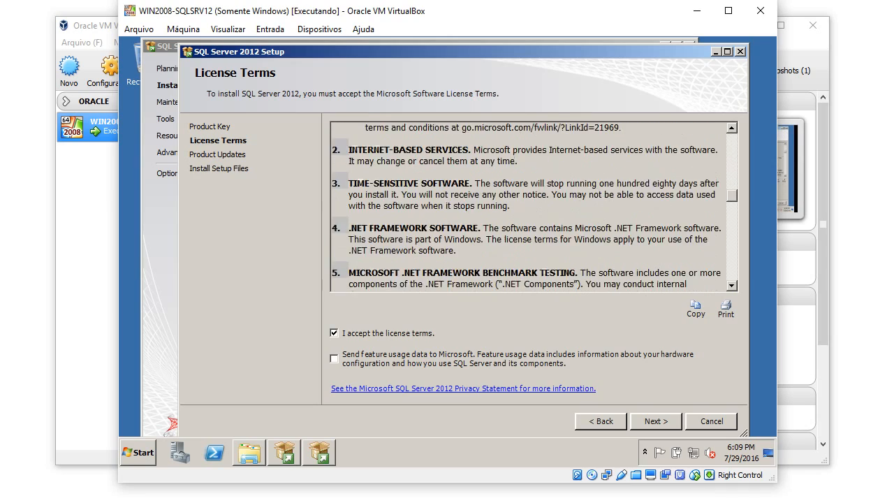
pyautogui.scroll(-20, 529, 207)
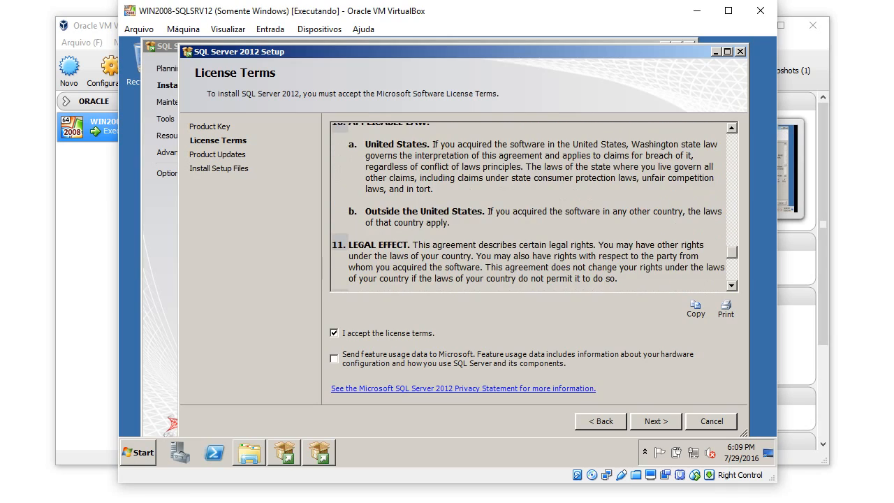
pyautogui.scroll(-8, 529, 207)
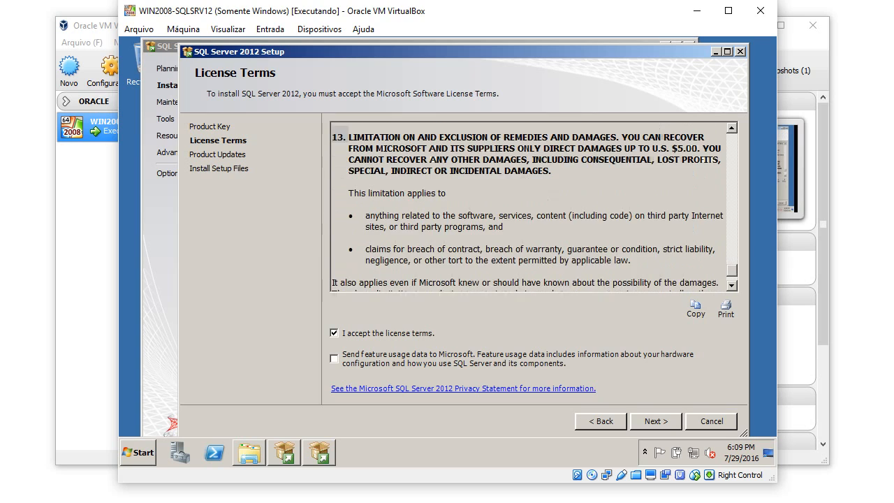
pyautogui.scroll(-2, 529, 207)
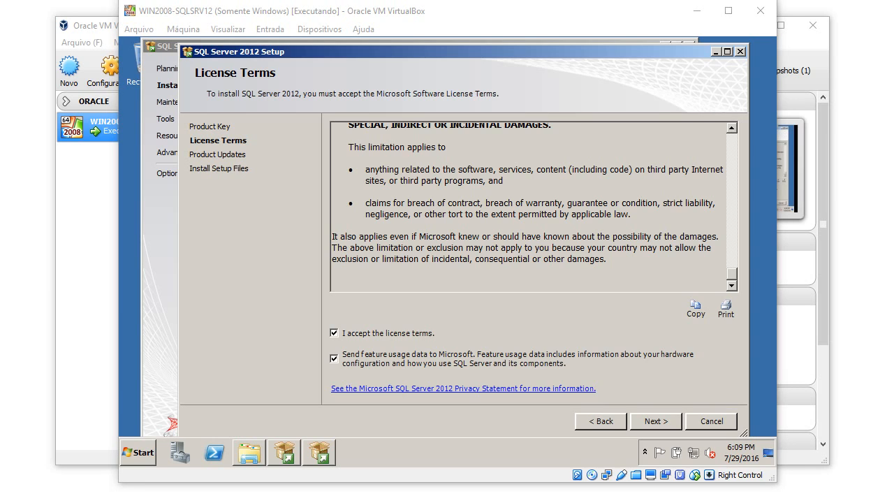
pyautogui.click(656, 422)
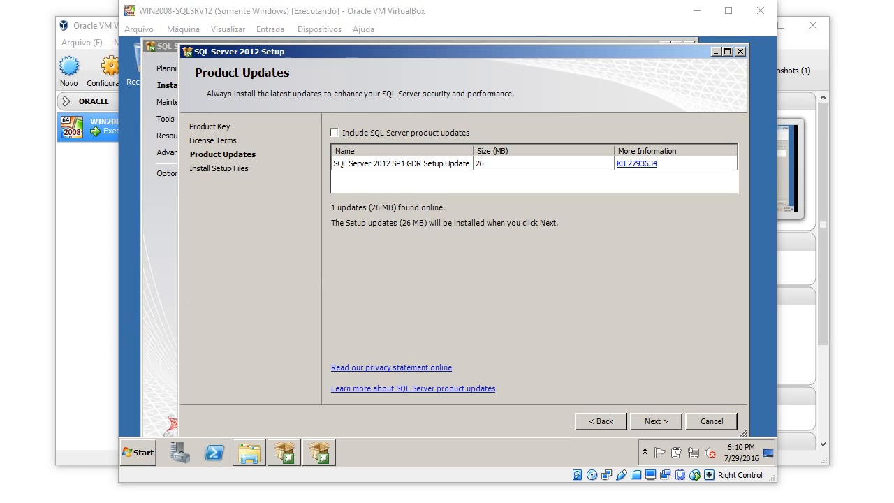
# Skip the SP1 product update and let the setup files install.
pyautogui.click(656, 421)
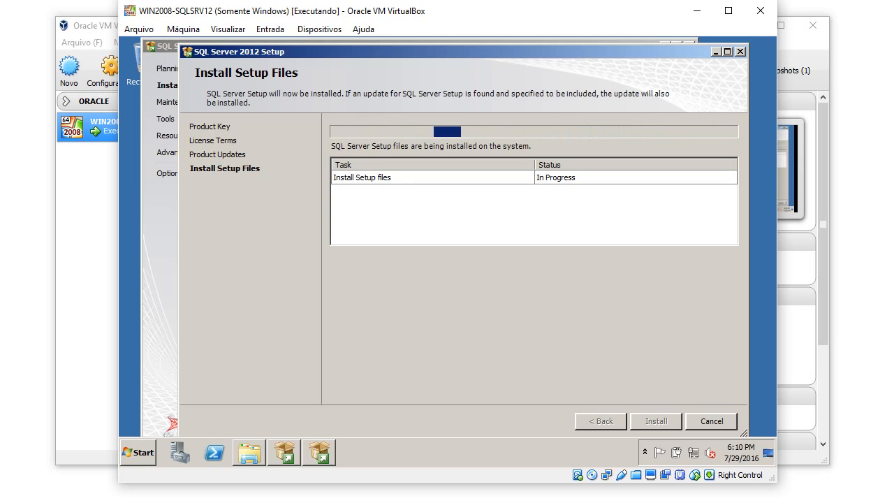
pyautogui.moveTo(419, 11); pyautogui.dragTo(419, 17)
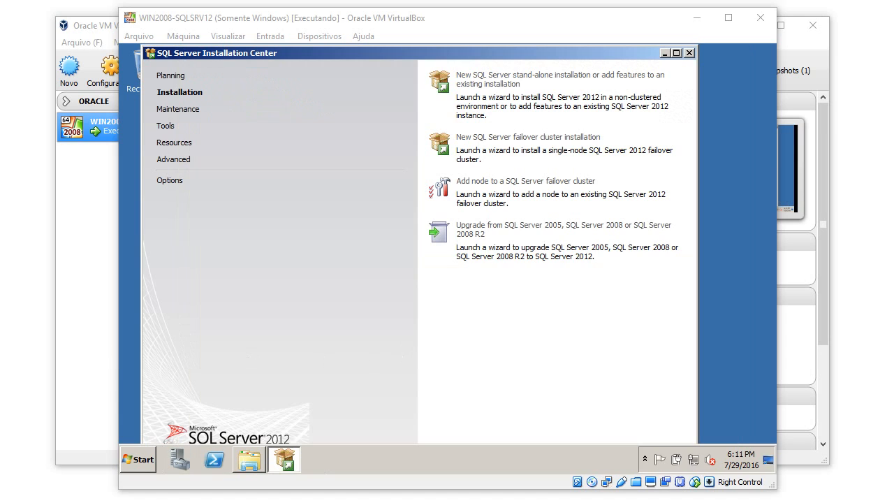
# Briefly minimize and restore the Installation Center while SQL Server 2012 Setup starts.
pyautogui.click(284, 459)
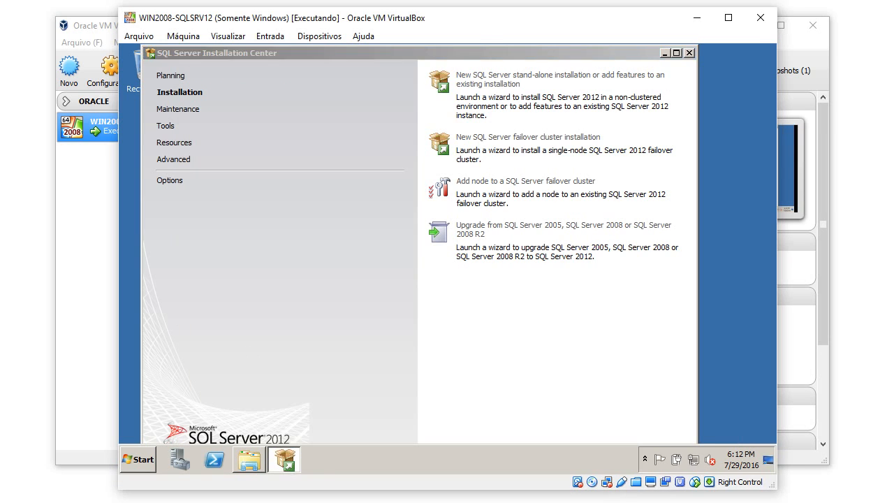
pyautogui.click(284, 459)
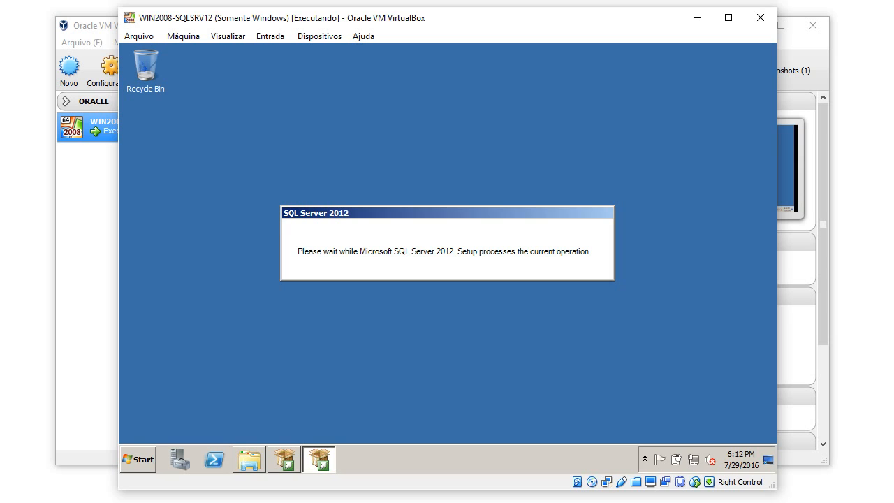
# Watch the guest's CPU and memory in Task Manager's Performance view beside Setup.
pyautogui.rightClick(549, 454)
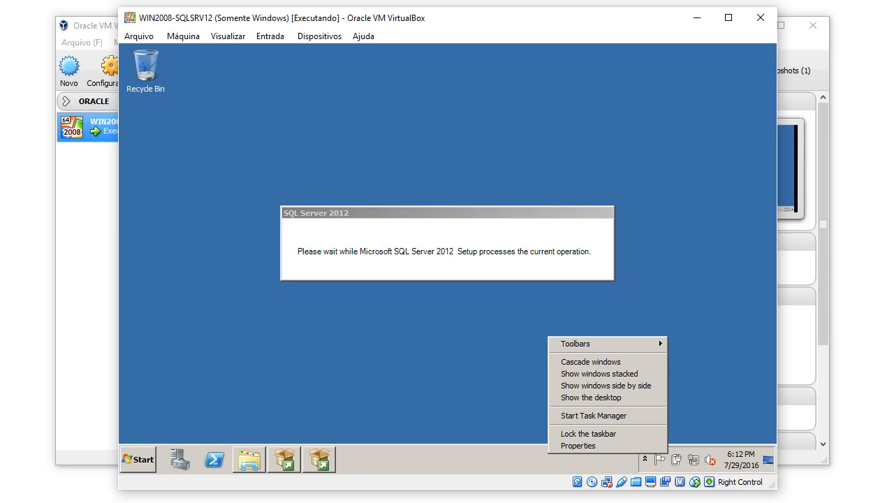
pyautogui.click(594, 414)
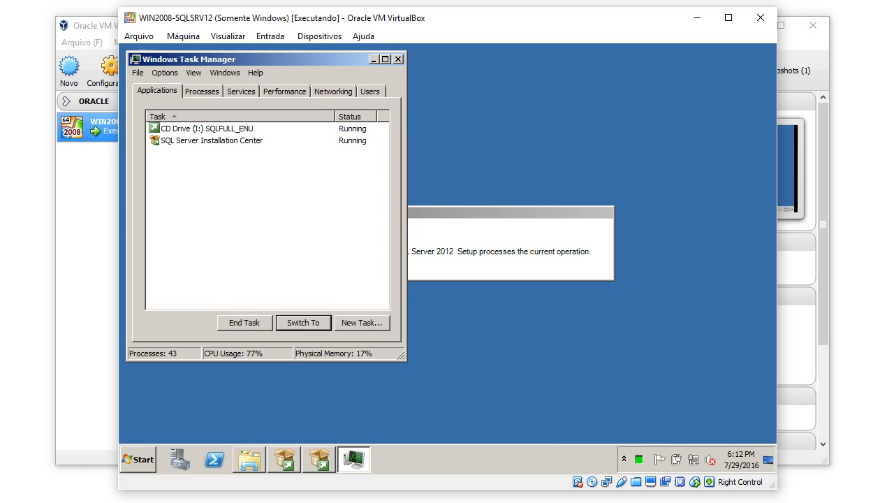
pyautogui.click(285, 91)
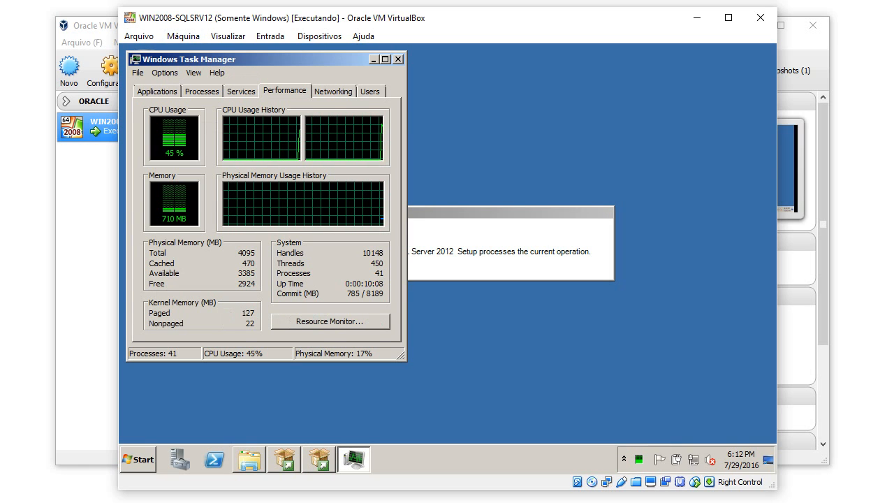
pyautogui.moveTo(188, 58); pyautogui.dragTo(519, 79)
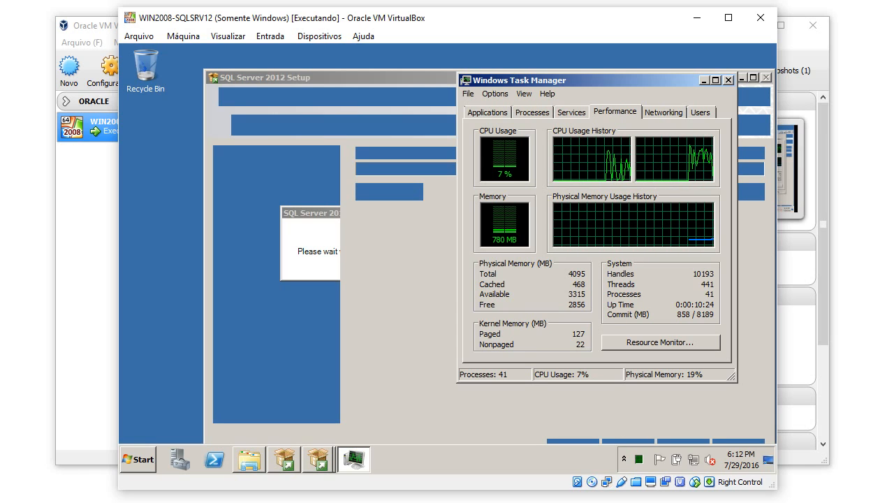
pyautogui.moveTo(600, 81); pyautogui.dragTo(597, 69)
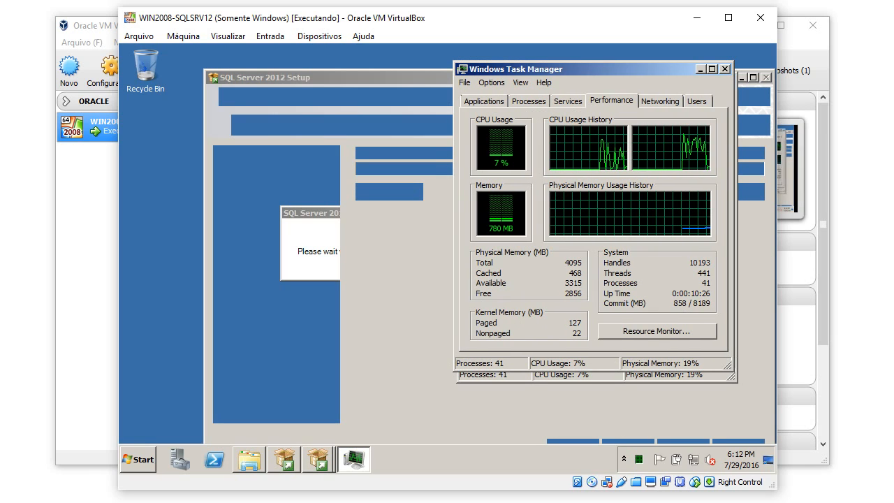
pyautogui.click(700, 69)
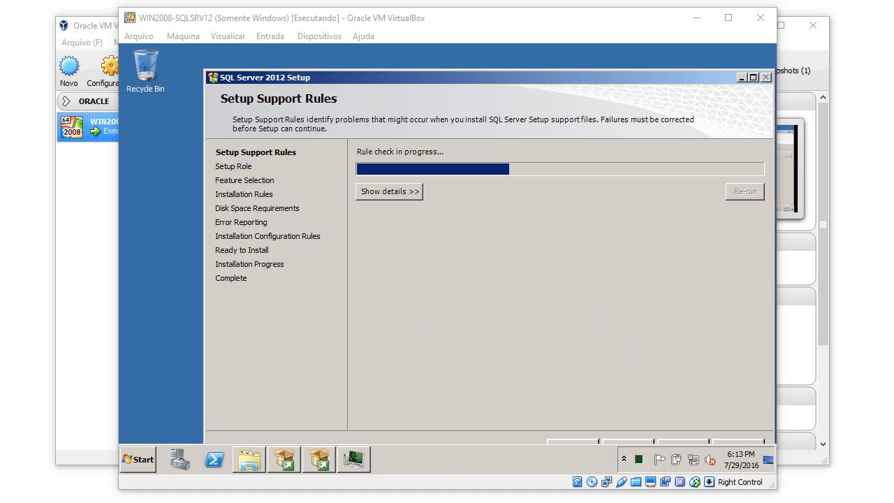
# Expand the support rule details and reposition the Setup window to reveal its buttons.
pyautogui.click(389, 192)
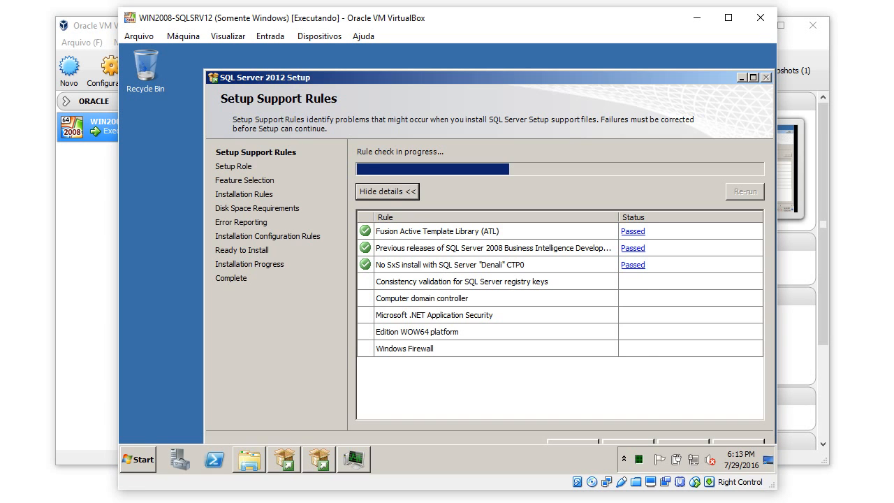
pyautogui.moveTo(433, 78); pyautogui.dragTo(401, 54)
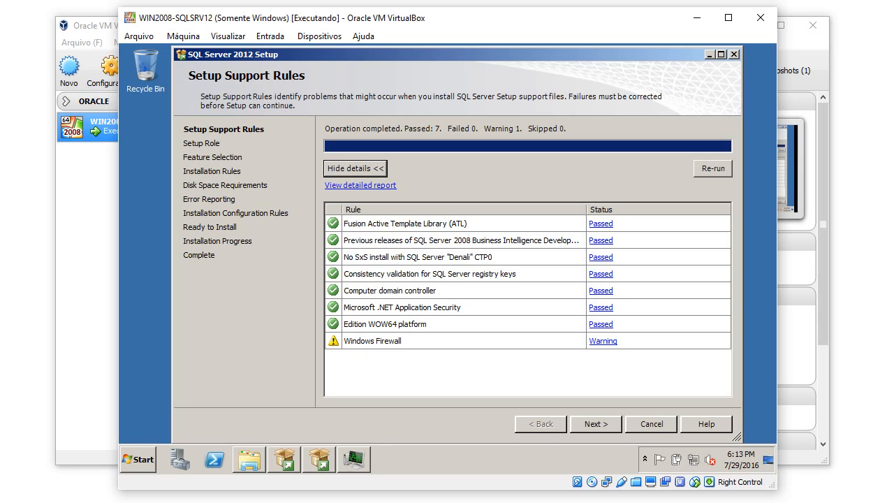
# Continue past the support rules and choose SQL Server Feature Installation.
pyautogui.click(596, 424)
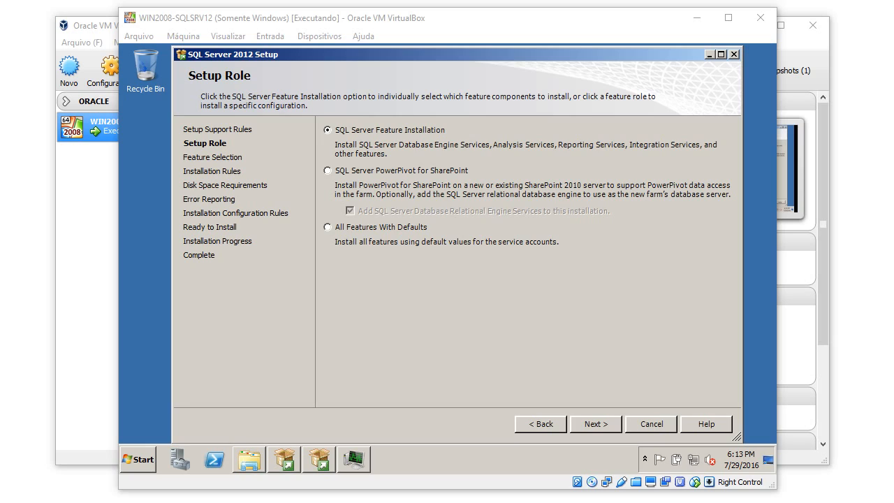
pyautogui.click(327, 130)
# Select Database Engine Services, Client Tools Backwards Compatibility, Client Tools SDK and Management Tools - Basic.
pyautogui.click(596, 424)
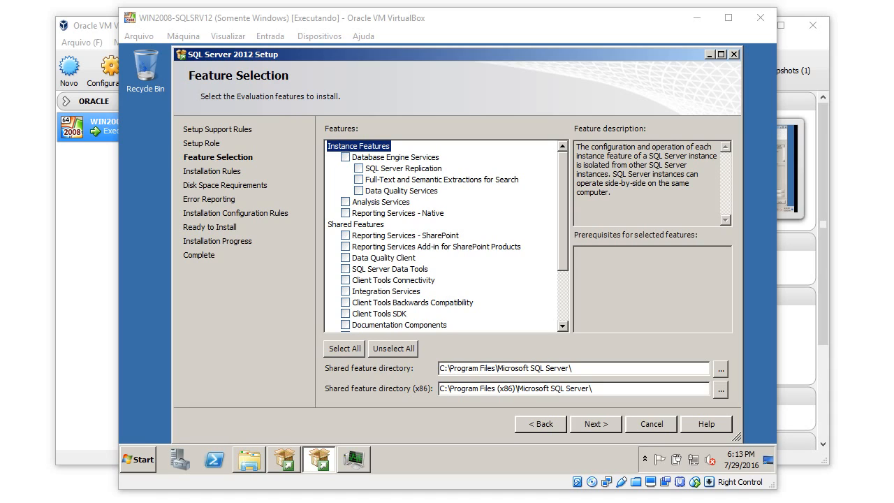
pyautogui.click(345, 157)
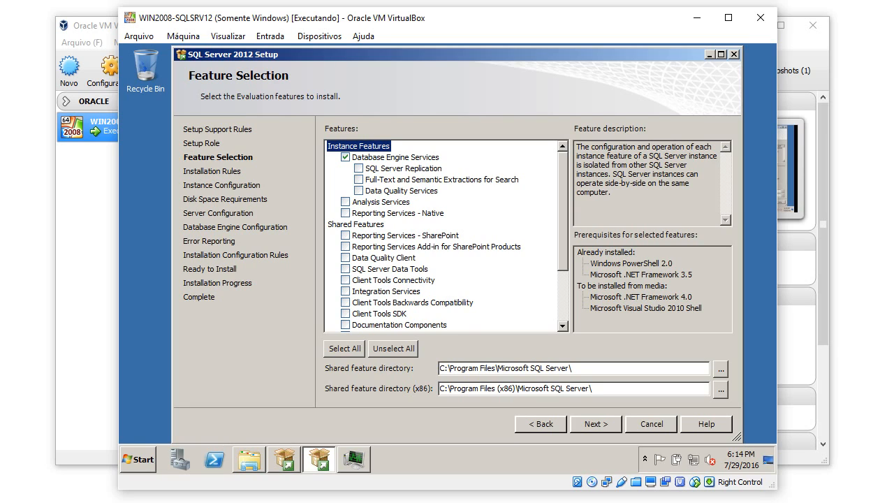
pyautogui.scroll(-3, 447, 235)
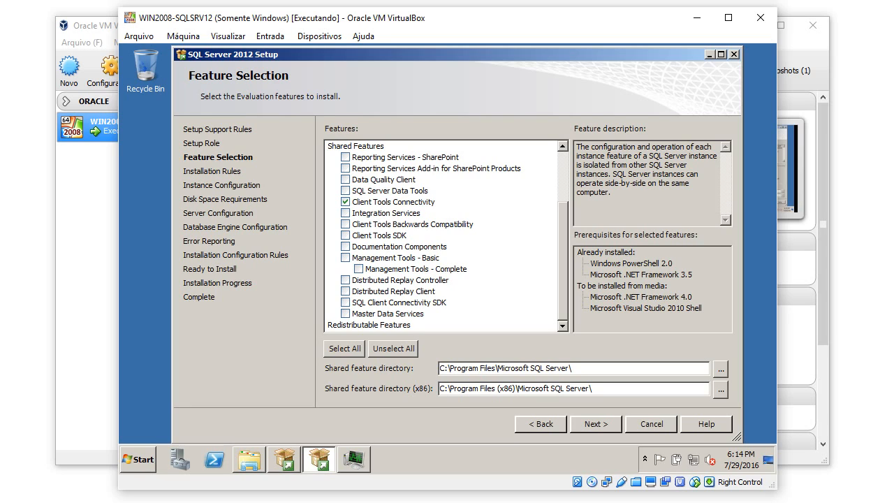
pyautogui.click(412, 224)
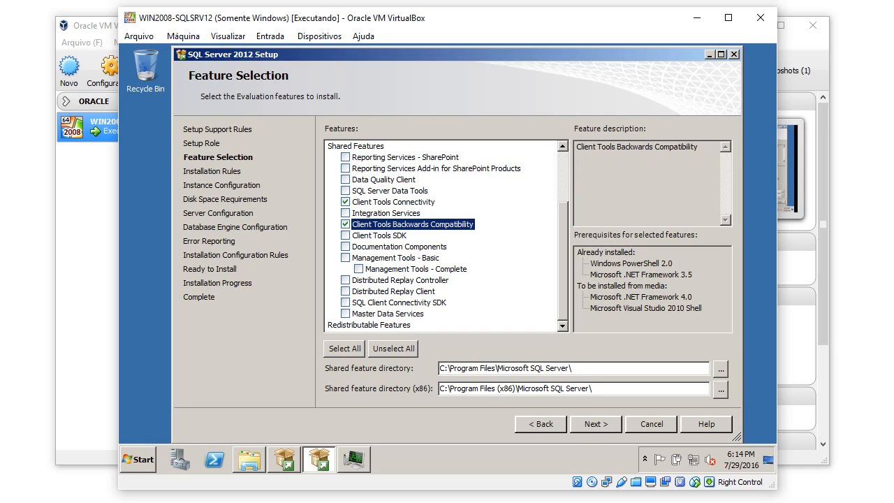
pyautogui.click(345, 236)
pyautogui.click(346, 257)
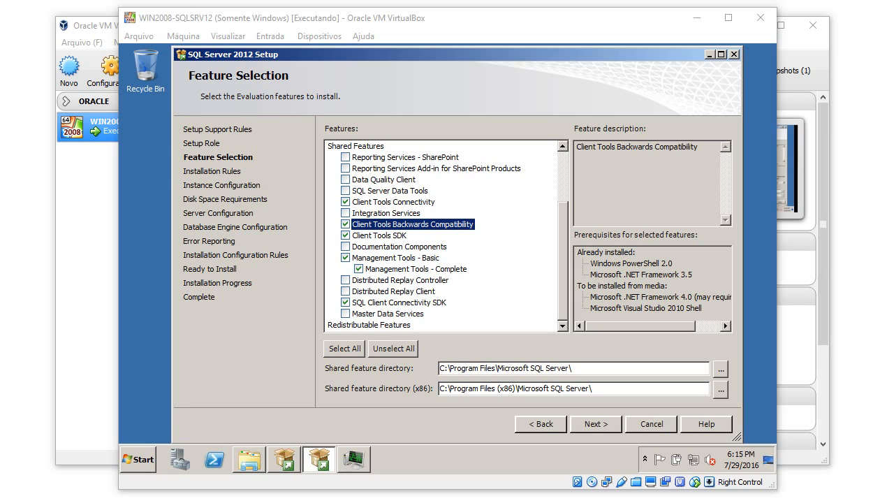
pyautogui.click(479, 368)
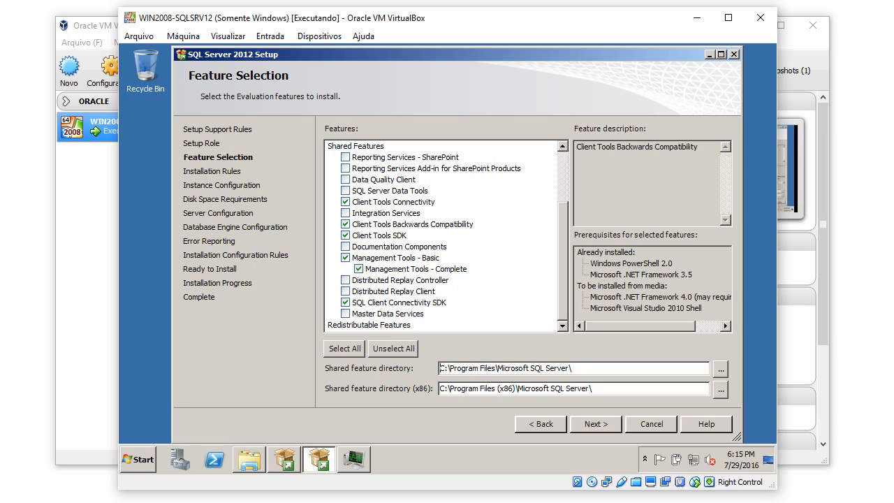
# Change both shared feature directory paths from drive C to drive D.
pyautogui.press('Home')
pyautogui.press('Delete')
pyautogui.write('D')
pyautogui.press('Tab')
pyautogui.press('Tab')
pyautogui.press('Home')
pyautogui.press('Delete')
pyautogui.write('D')
# Confirm the guest's drive letters in Explorer, then advance to Installation Rules.
pyautogui.click(250, 460)
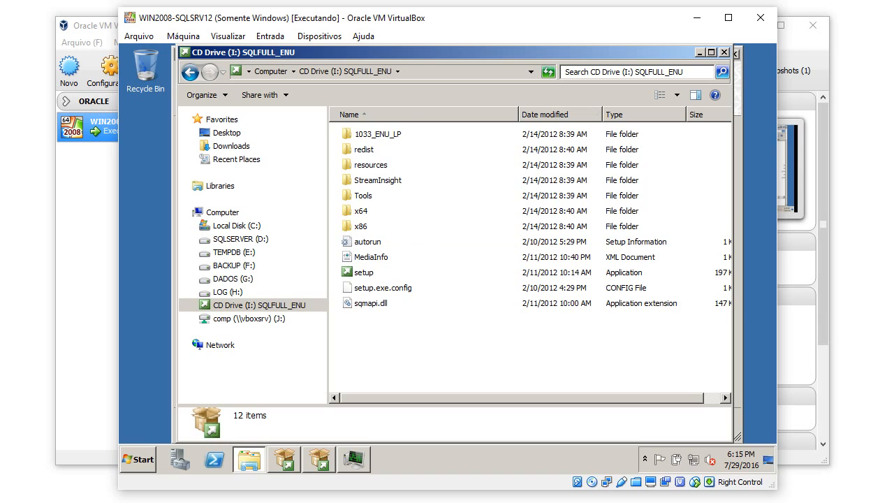
pyautogui.hotkey('alt', 'Tab')
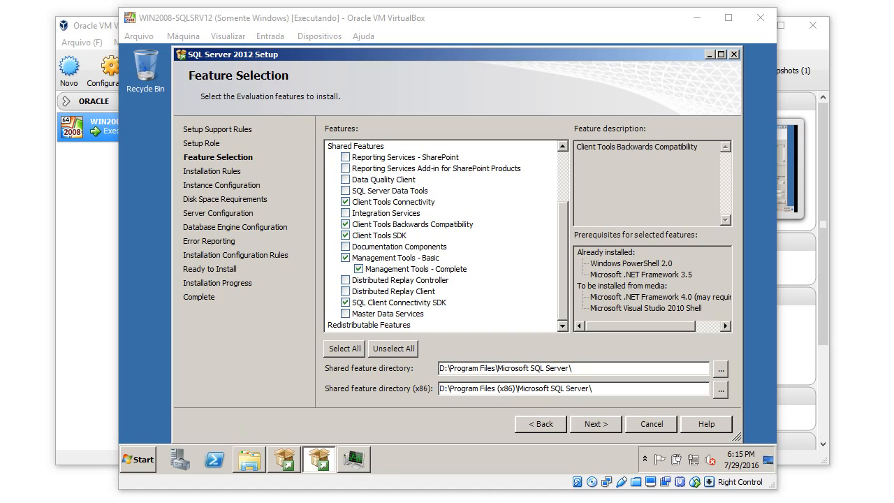
pyautogui.click(595, 424)
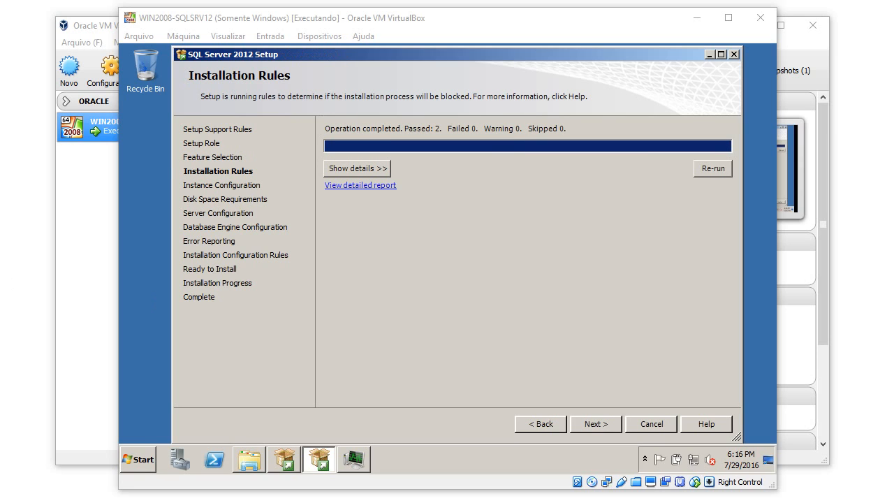
# Review the passed installation rule details and advance to Instance Configuration.
pyautogui.click(357, 168)
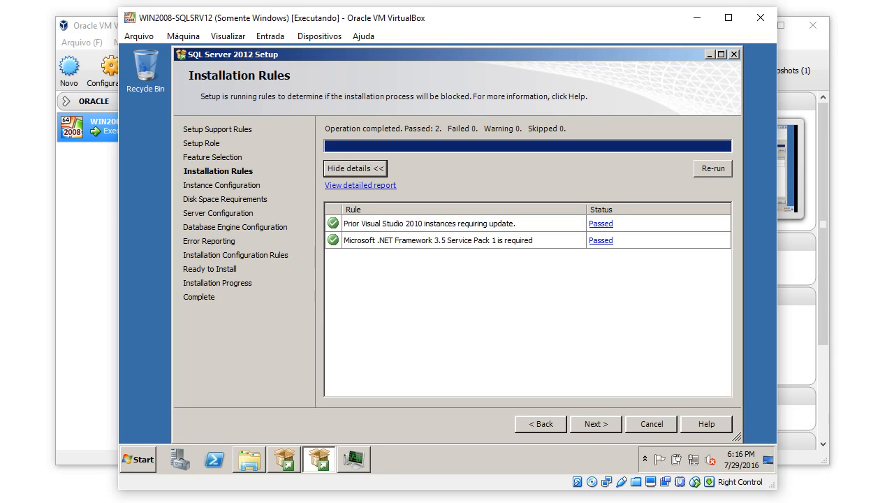
pyautogui.press('Return')
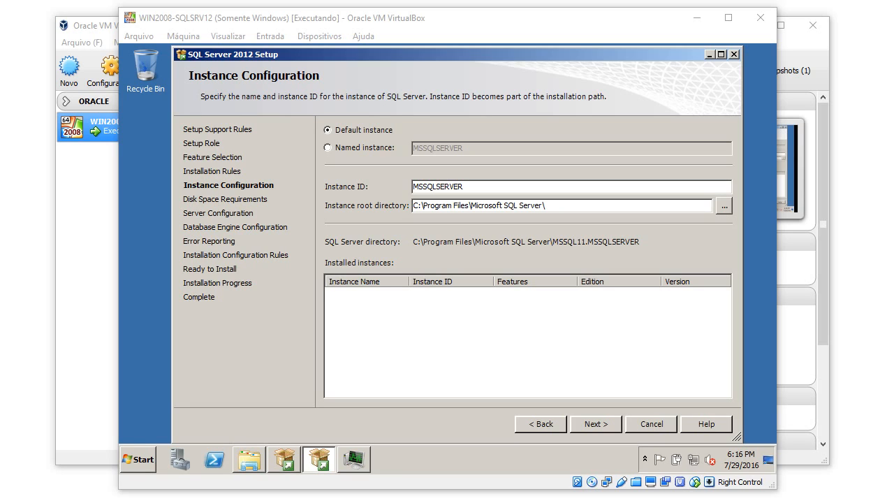
# Move the instance root directory to drive D and continue to Disk Space Requirements.
pyautogui.click(417, 206)
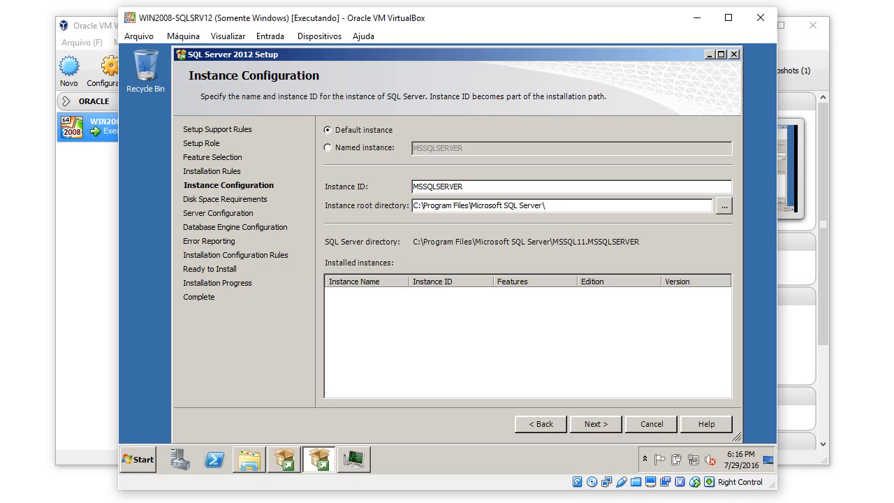
pyautogui.press('BackSpace')
pyautogui.write('D')
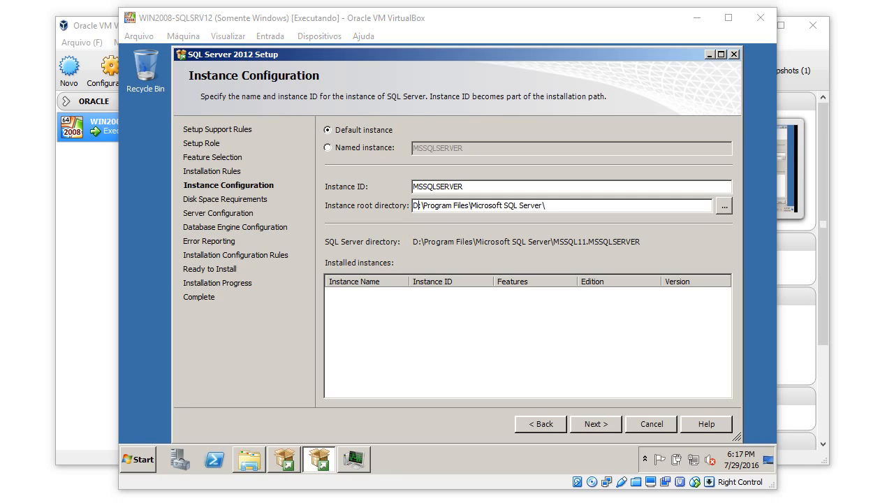
pyautogui.click(602, 424)
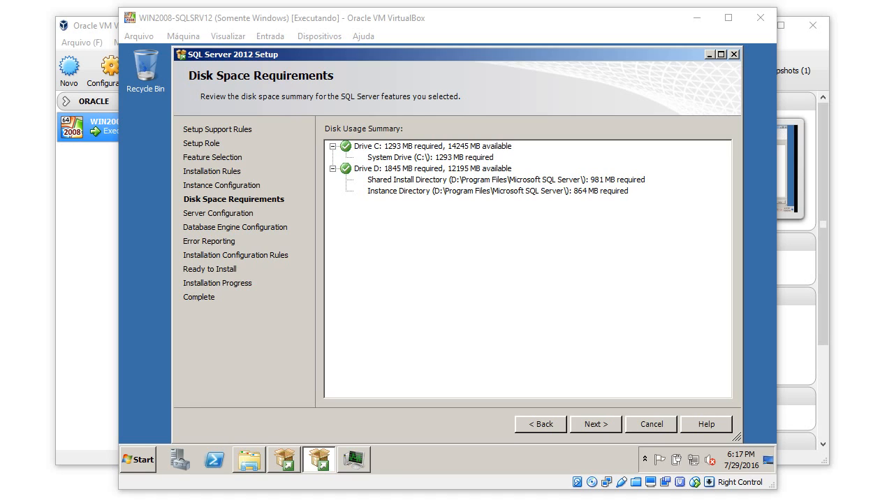
# Advance from Disk Space Requirements to the Server Configuration page.
pyautogui.click(596, 424)
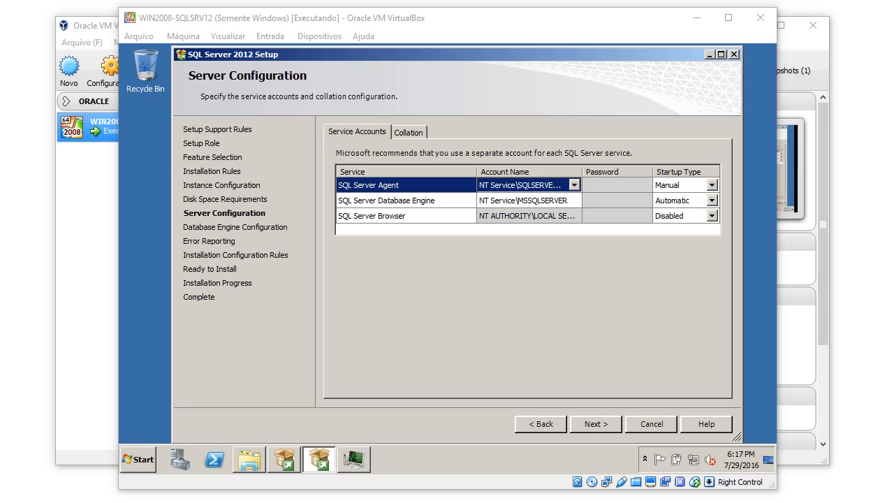
# Set the SQL Server Agent service account to SQL_AGENT.
pyautogui.click(551, 184)
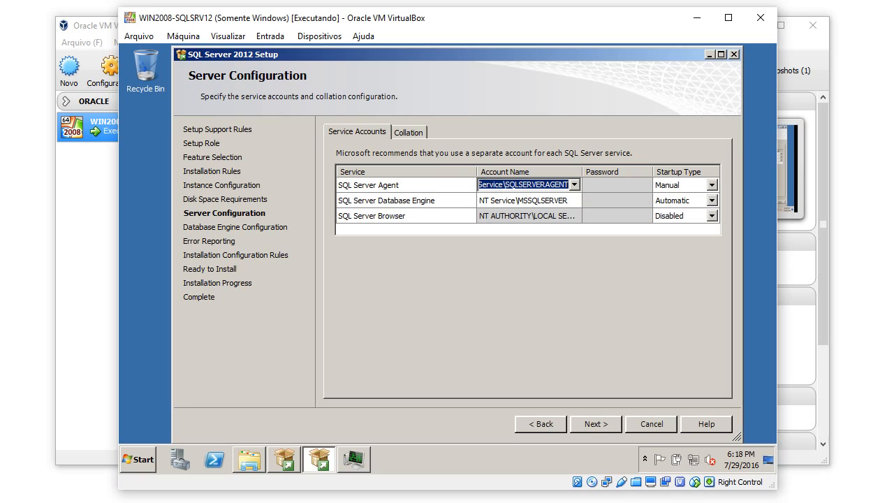
pyautogui.click(575, 185)
pyautogui.click(538, 207)
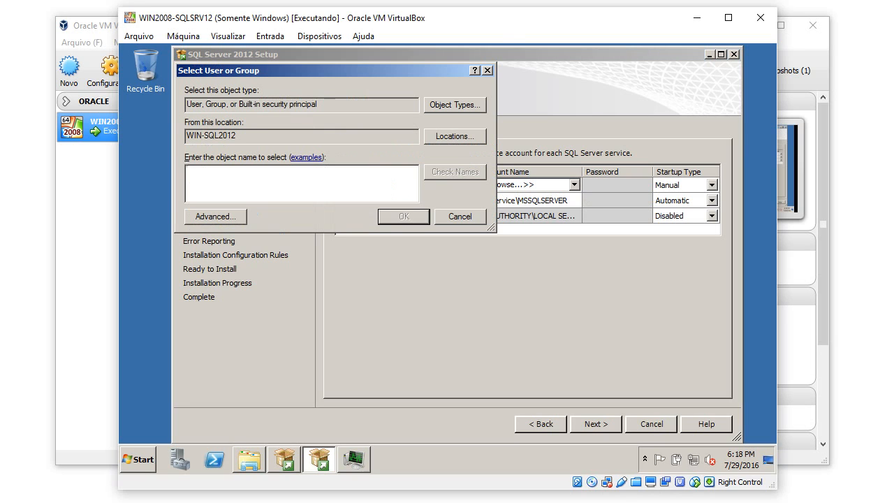
pyautogui.write('SQL_AGEN')
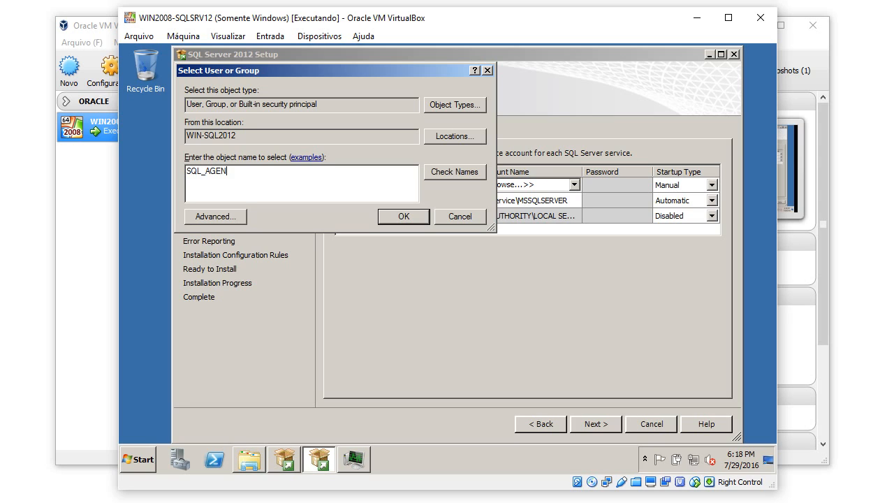
pyautogui.write('T')
pyautogui.click(455, 172)
pyautogui.click(404, 217)
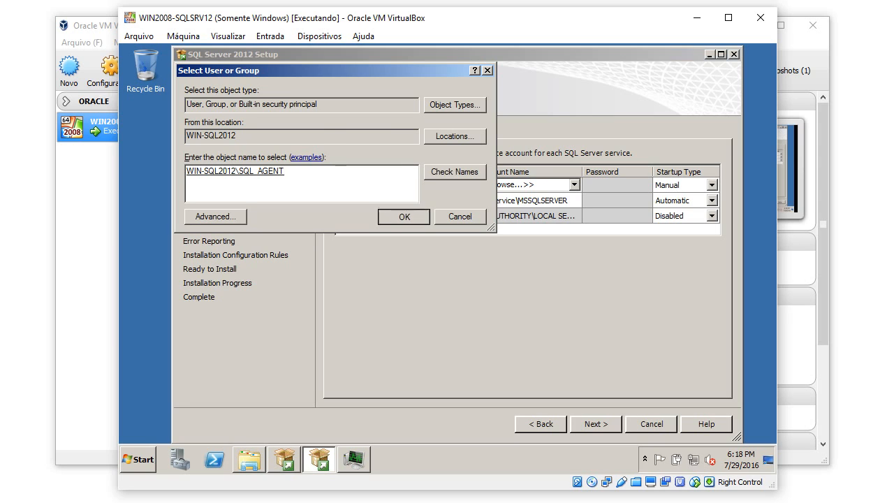
# Enter the SQL_AGENT account password and set the Agent startup type to Automatic.
pyautogui.click(616, 186)
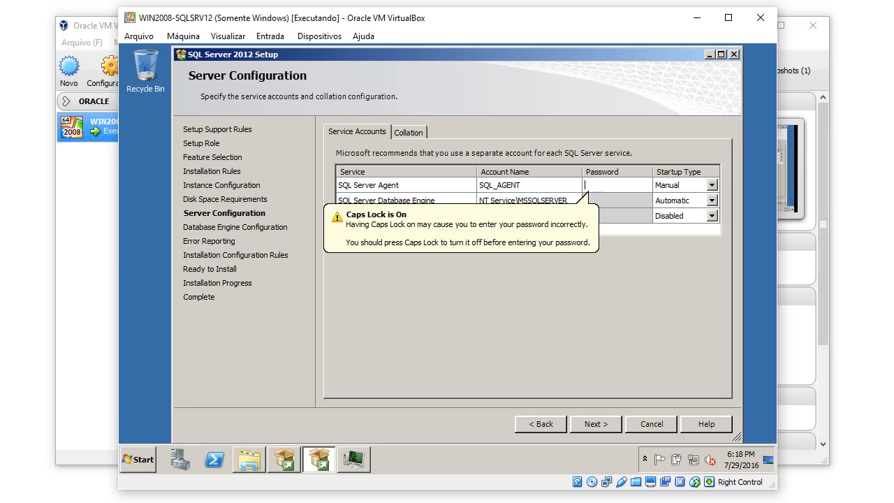
pyautogui.press('capslock')
pyautogui.write('P')
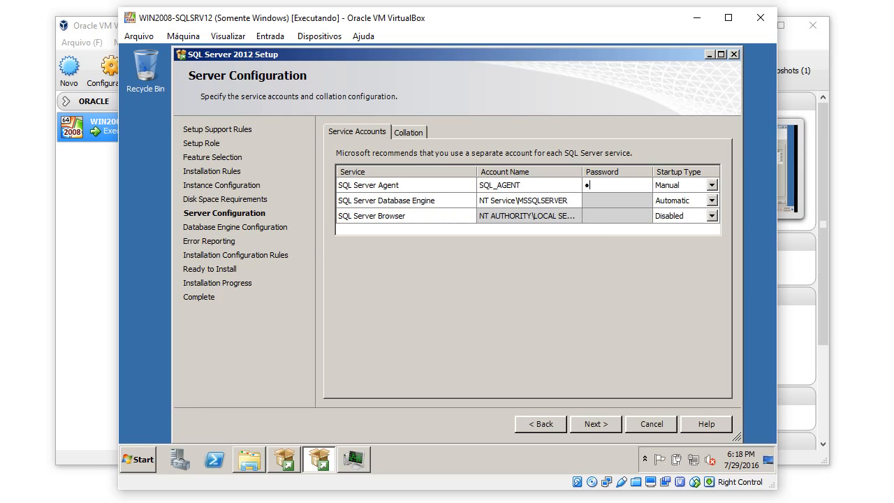
pyautogui.write('assword')
pyautogui.press('Tab')
pyautogui.hotkey('alt', 'Down')
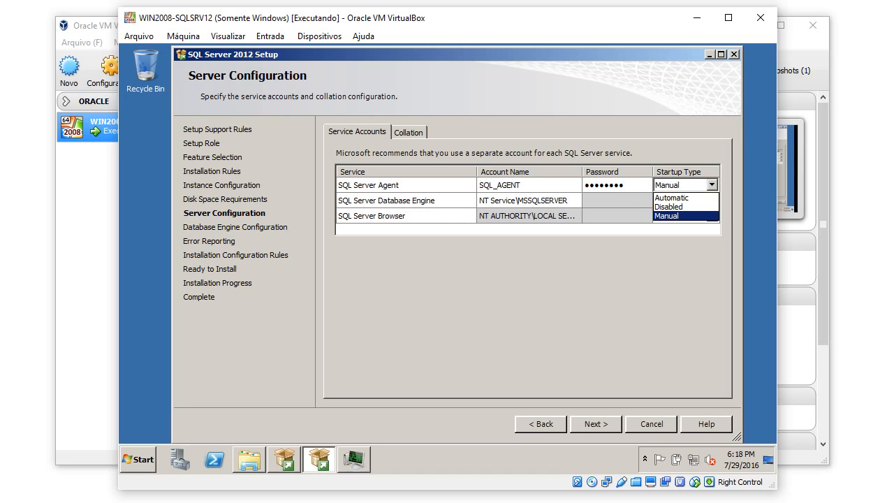
pyautogui.press('Up')
pyautogui.press('Up')
pyautogui.press('Return')
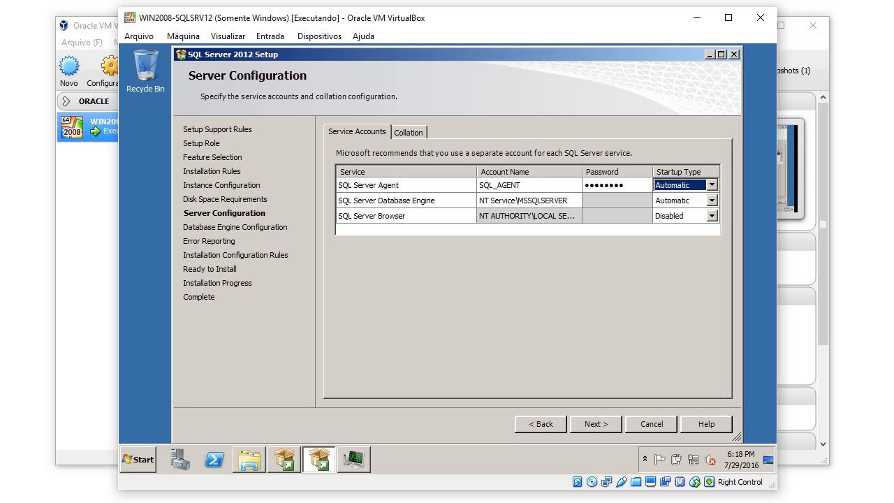
# Set the Database Engine service account to SQL_DE and enter its password.
pyautogui.press('Tab')
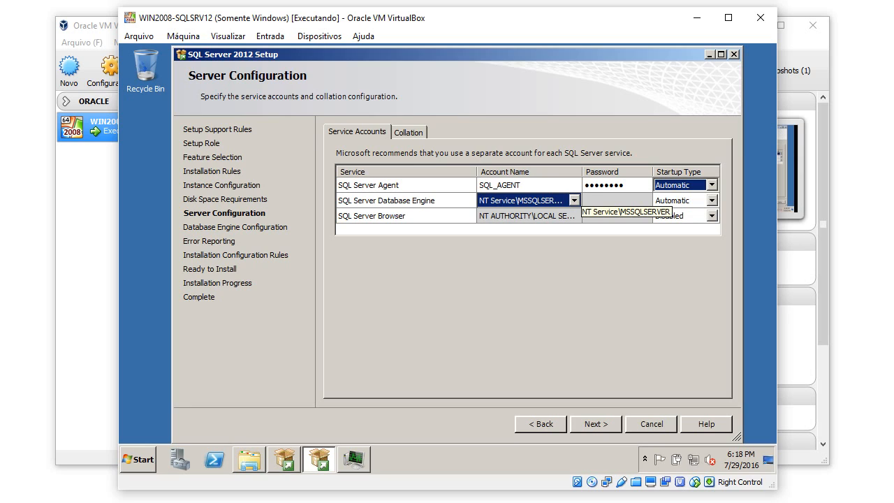
pyautogui.hotkey('alt', 'Down')
pyautogui.press('Down')
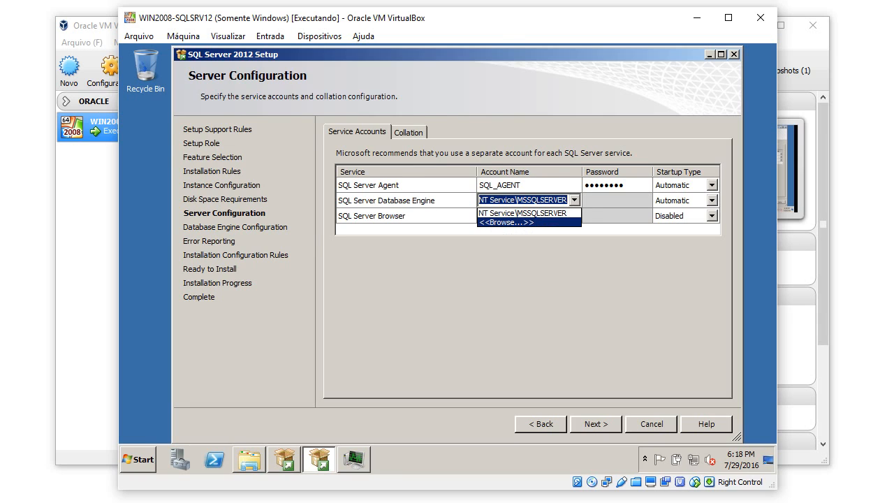
pyautogui.press('Return')
pyautogui.write('SQL')
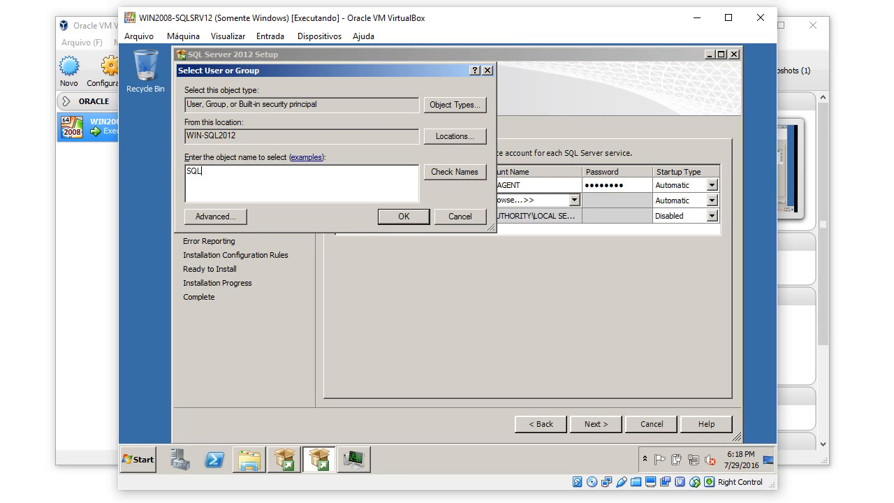
pyautogui.write('_DE')
pyautogui.hotkey('alt', 'k')
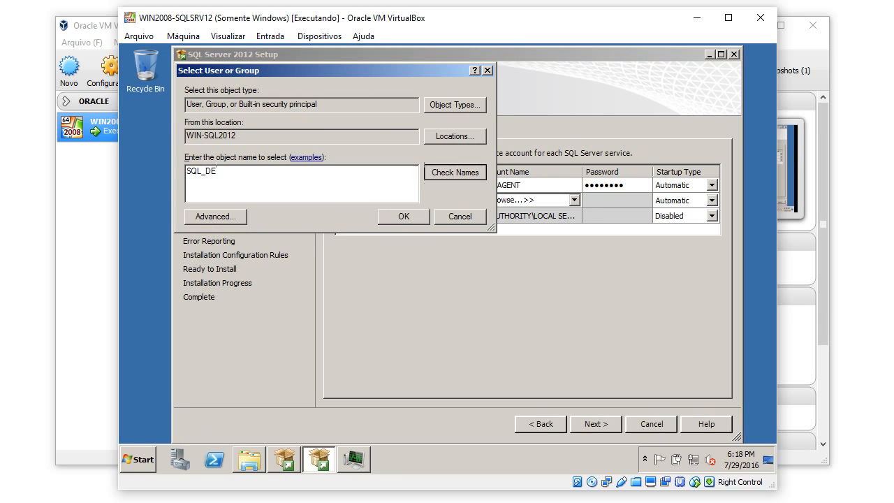
pyautogui.press('Return')
pyautogui.click(615, 201)
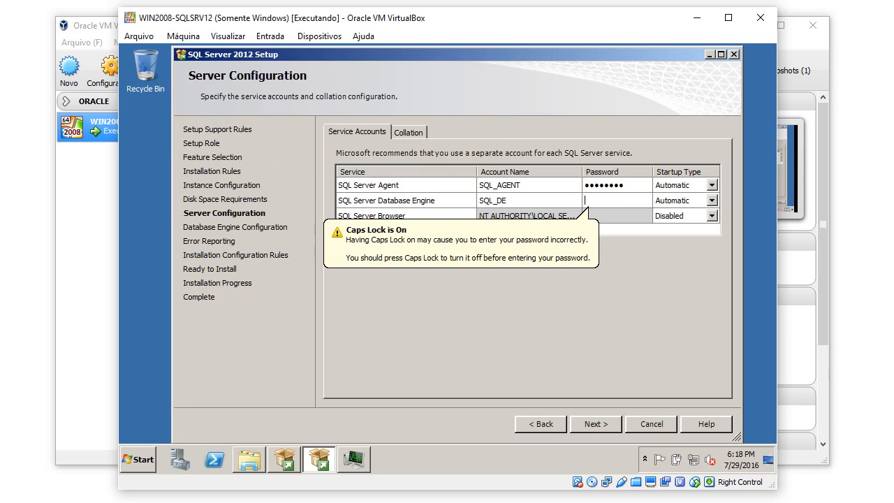
pyautogui.write('*******')
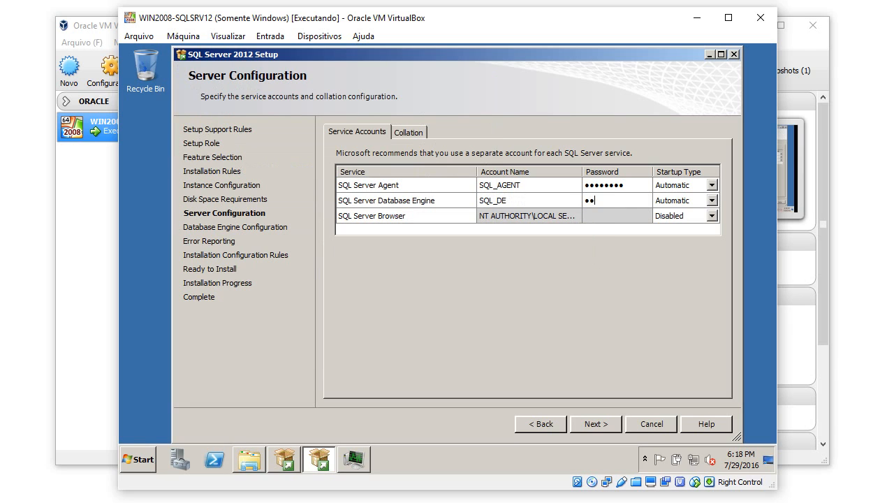
pyautogui.write('*')
pyautogui.click(618, 216)
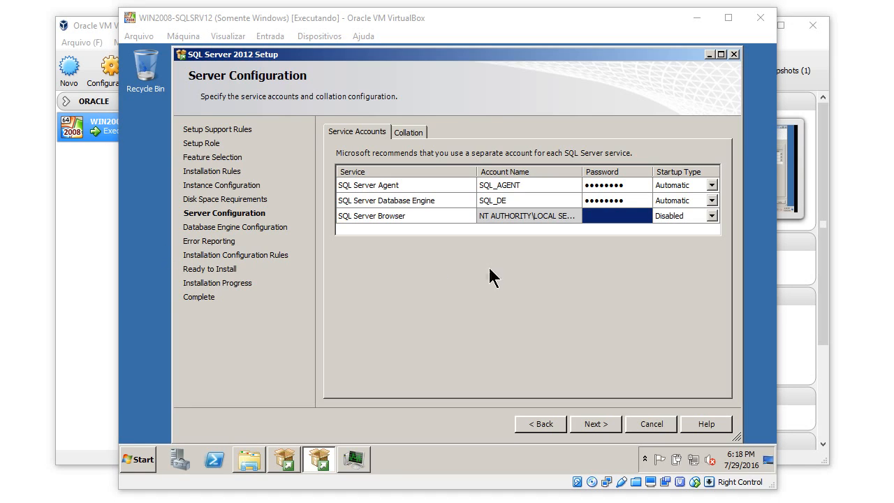
pyautogui.click(527, 185)
# Check the Collation errors, then go back to Service Accounts and select the SQL Server Agent password.
pyautogui.click(409, 133)
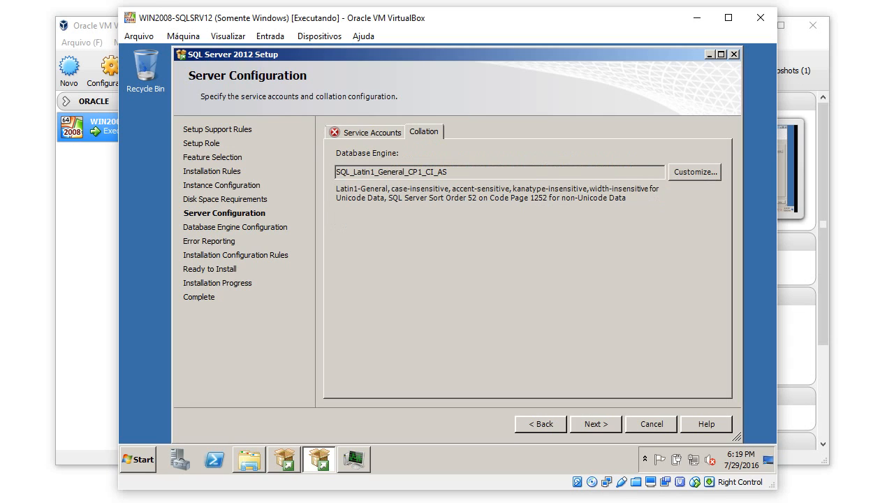
pyautogui.click(373, 133)
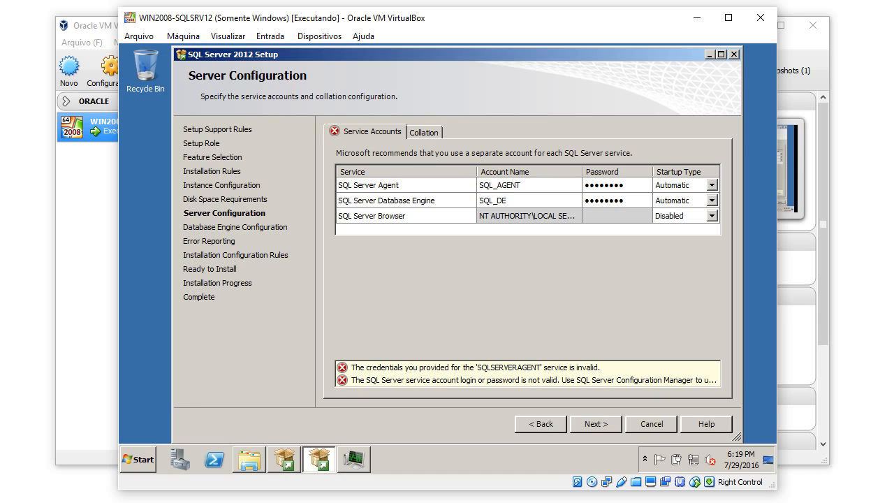
pyautogui.click(521, 201)
pyautogui.click(521, 185)
pyautogui.click(599, 185)
pyautogui.click(599, 185)
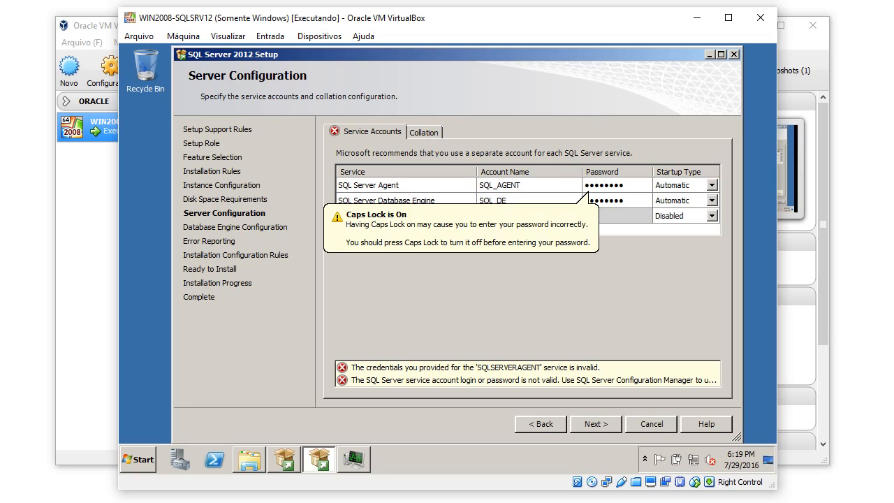
# Retype the SQL Server Agent and Database Engine account passwords, then view the collation settings again.
pyautogui.press('capslock')
pyautogui.moveTo(627, 186); pyautogui.dragTo(569, 195)
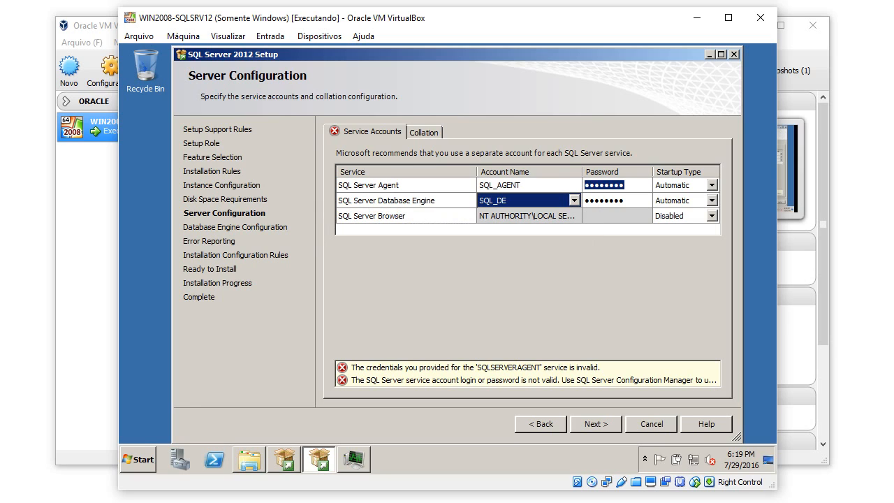
pyautogui.write('●●●●●●●●')
pyautogui.press('Tab')
pyautogui.press('Tab')
pyautogui.press('Tab')
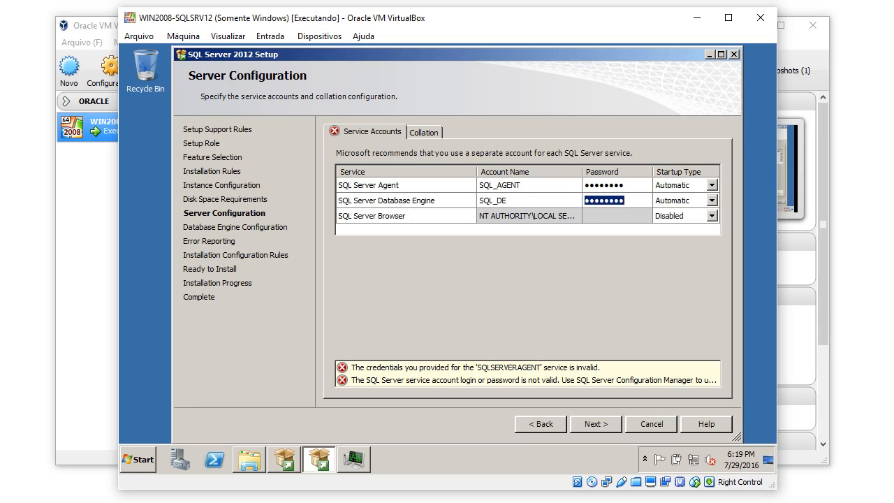
pyautogui.write('●●●●●●●●')
pyautogui.press('Tab')
pyautogui.click(424, 132)
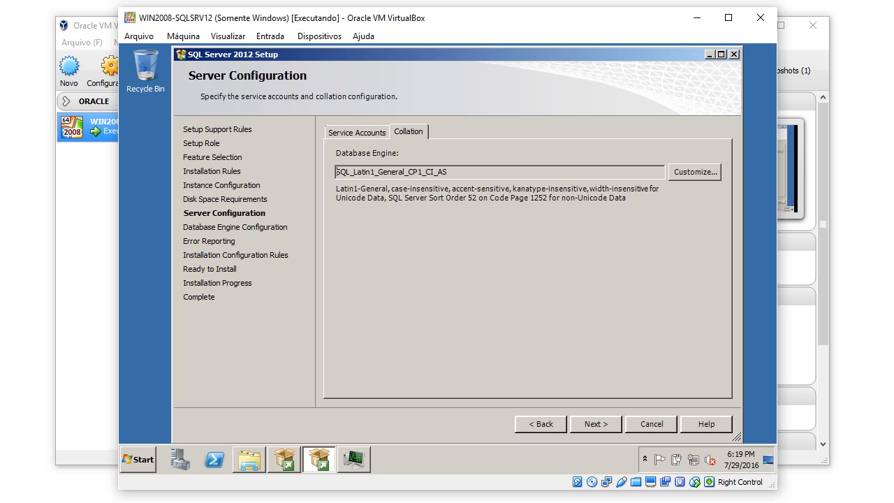
# In the collation Customize dialog, choose a Windows collation with the Latin1_General designator.
pyautogui.click(695, 172)
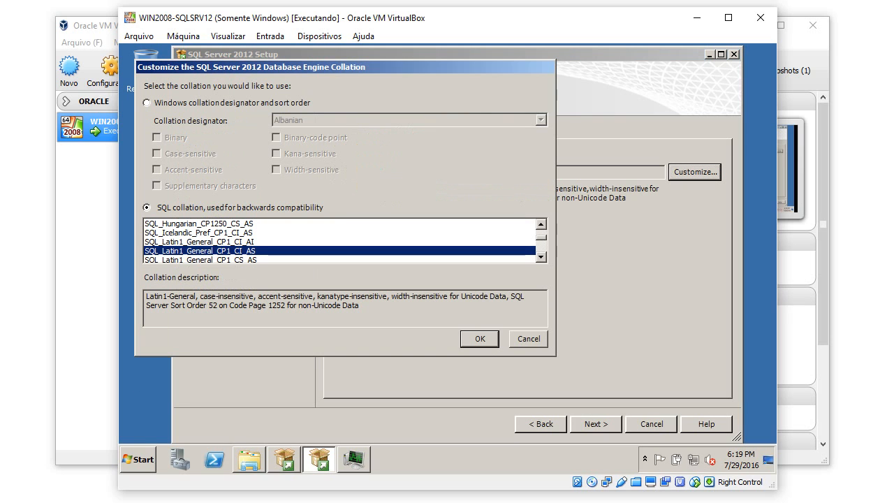
pyautogui.moveTo(391, 67); pyautogui.dragTo(510, 126)
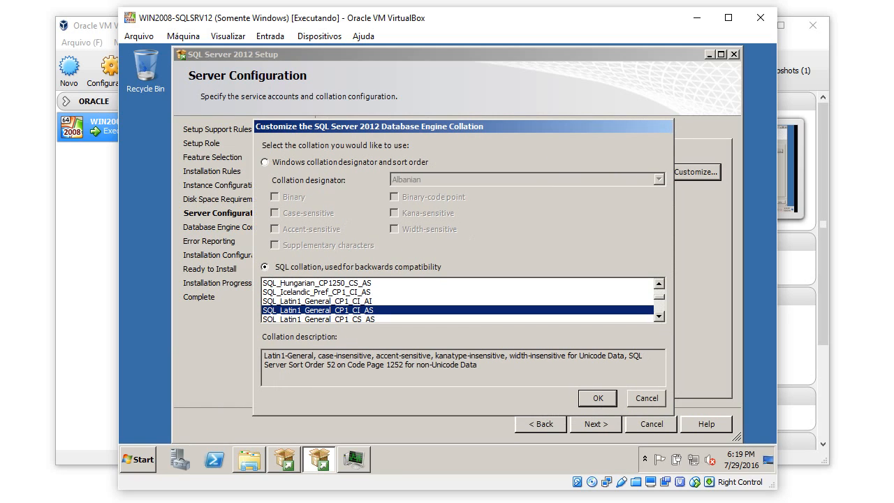
pyautogui.click(265, 162)
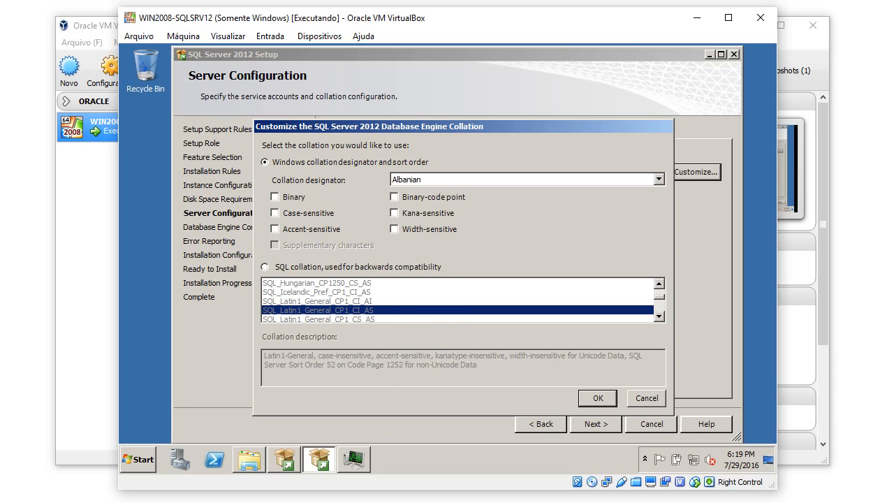
pyautogui.click(658, 179)
pyautogui.press('t')
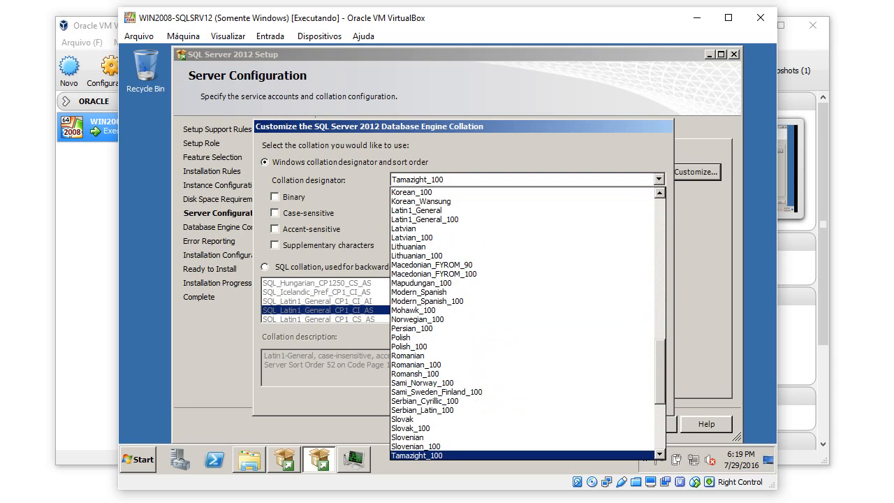
pyautogui.press('l')
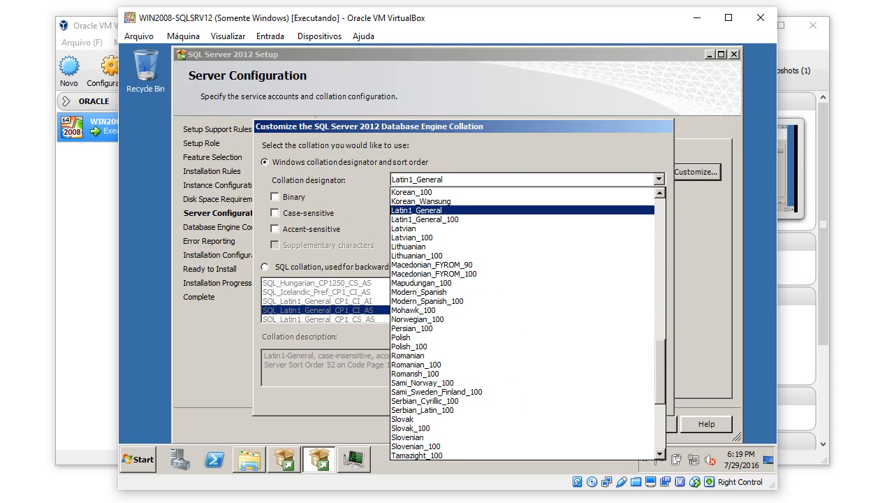
pyautogui.press('Up')
pyautogui.press('Down')
pyautogui.press('Return')
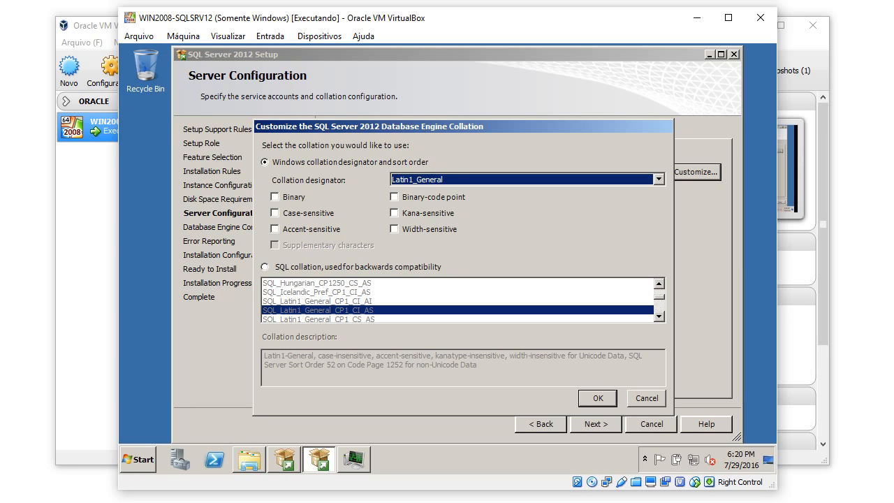
# Accept Latin1_General_CI_AI, recheck Service Accounts, and advance to Database Engine Configuration.
pyautogui.press('Return')
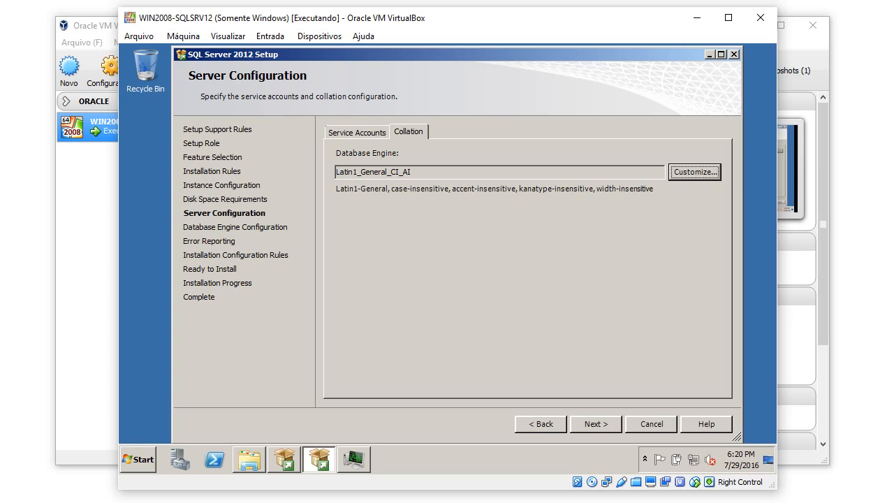
pyautogui.click(357, 133)
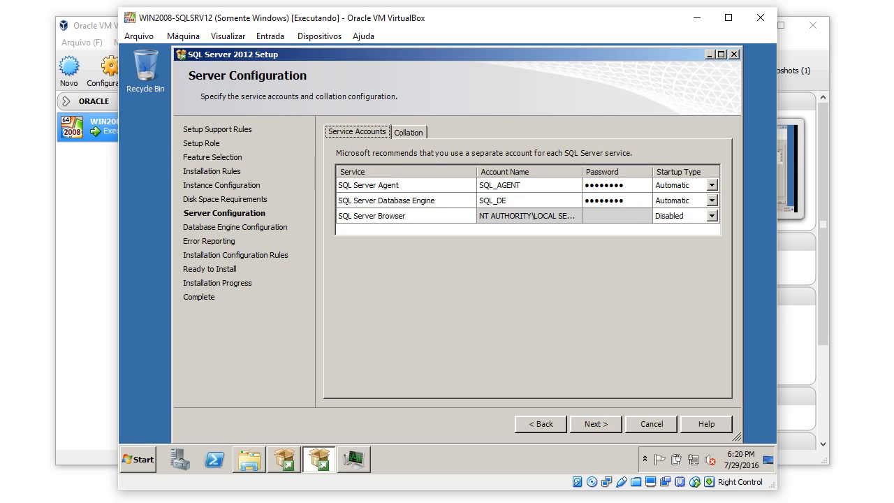
pyautogui.click(596, 424)
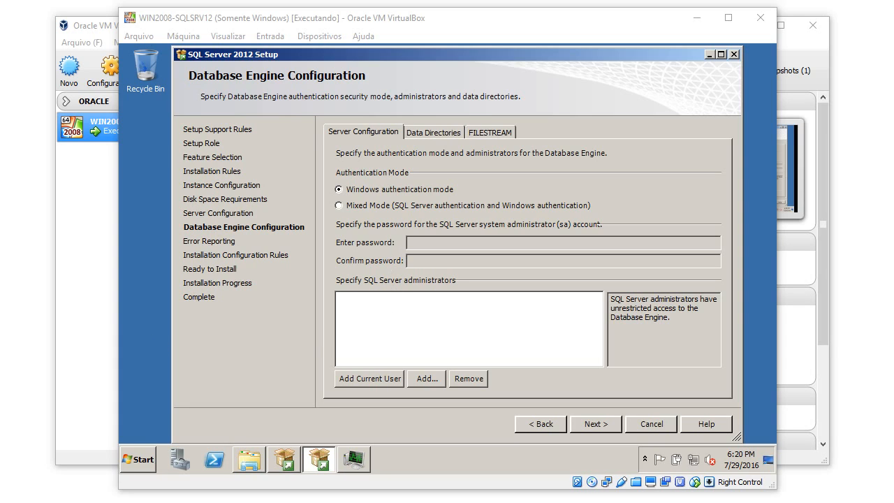
# Use Mixed Mode authentication, enter and confirm the sa password, and add the current Administrator.
pyautogui.click(340, 205)
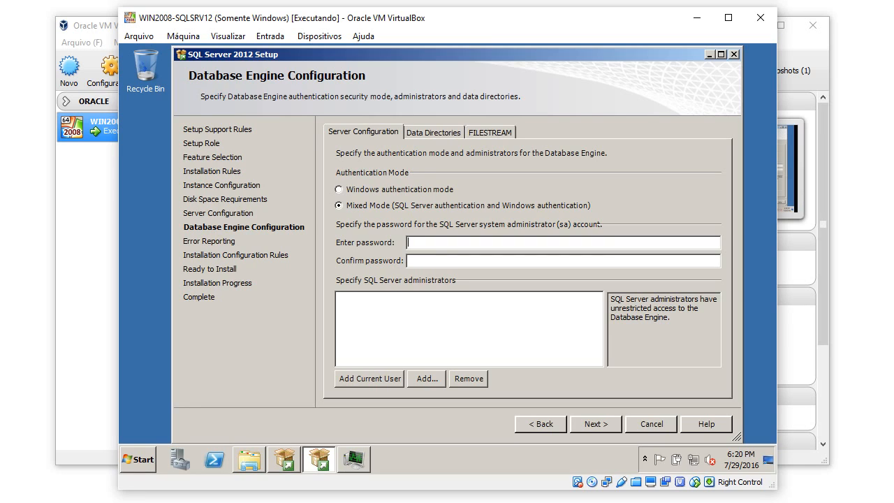
pyautogui.write('********')
pyautogui.press('Tab')
pyautogui.write('********')
pyautogui.press('Tab')
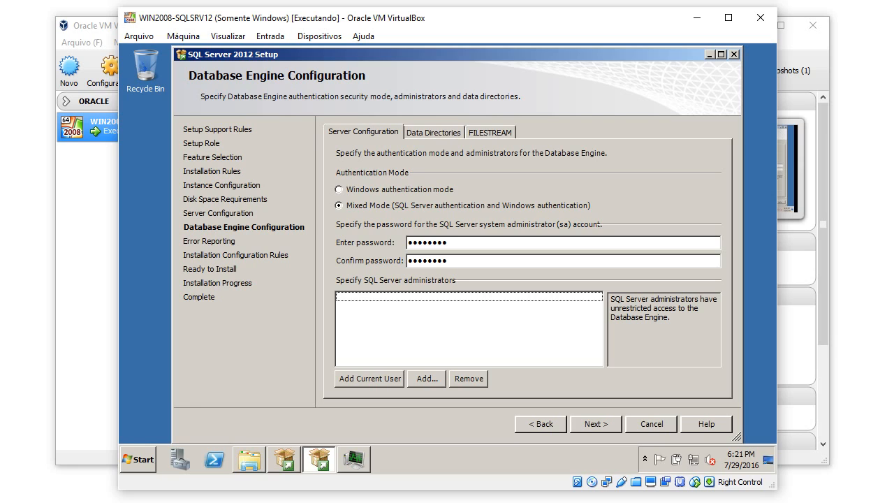
pyautogui.press('Tab')
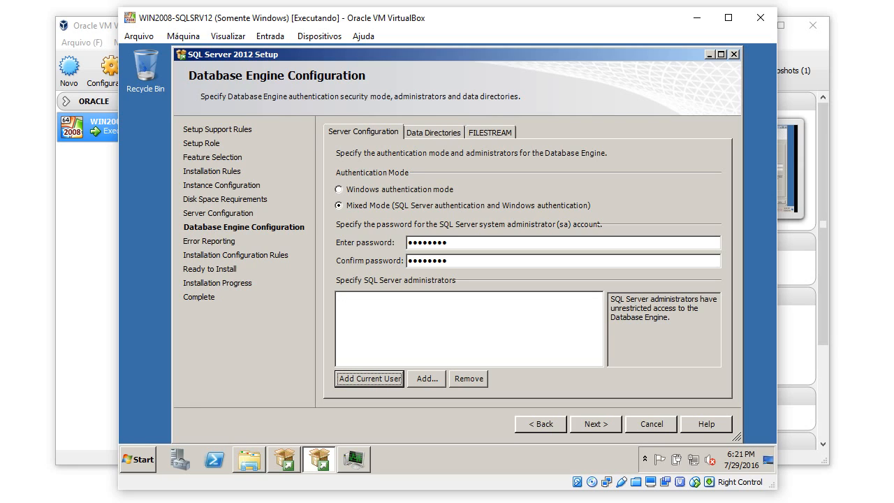
pyautogui.press('Return')
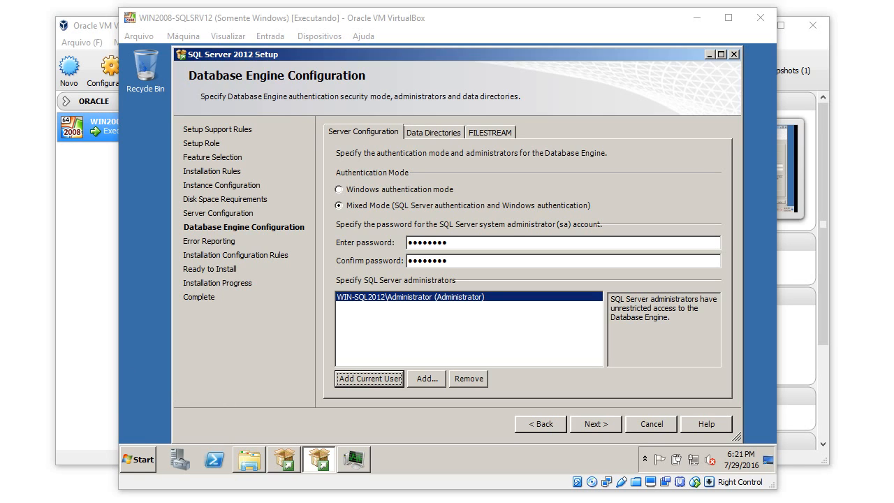
pyautogui.click(434, 132)
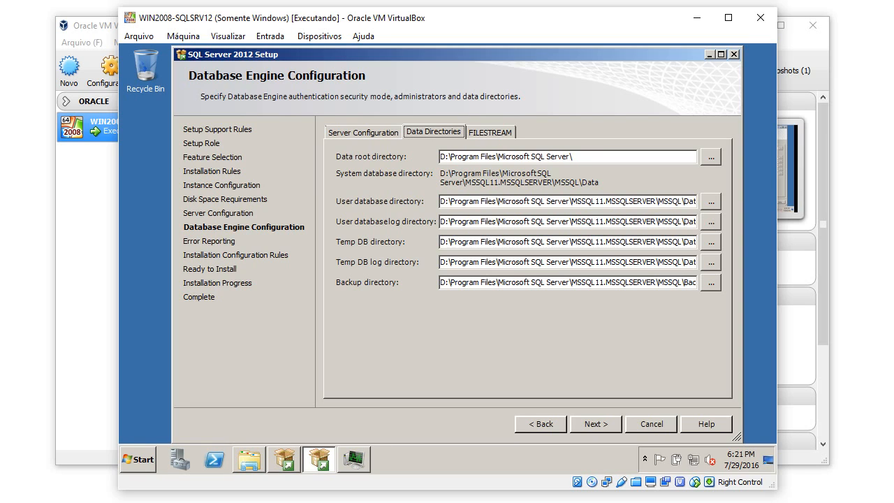
# Set the user database directory to G: and the user database log directory to H:.
pyautogui.click(447, 201)
pyautogui.click(250, 459)
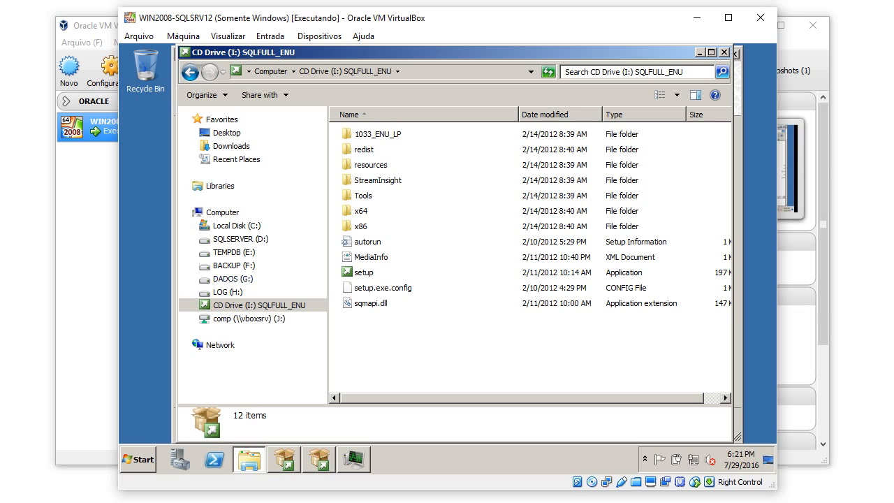
pyautogui.hotkey('alt', 'Tab')
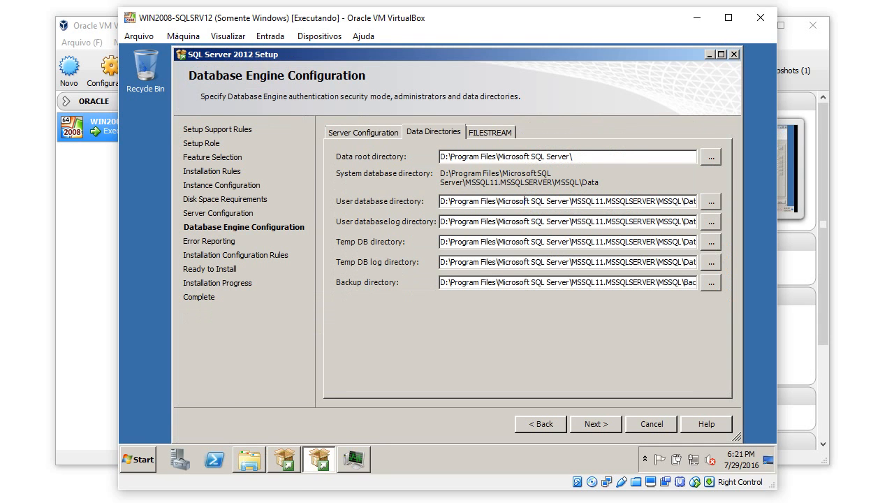
pyautogui.press('Tab')
pyautogui.write('g')
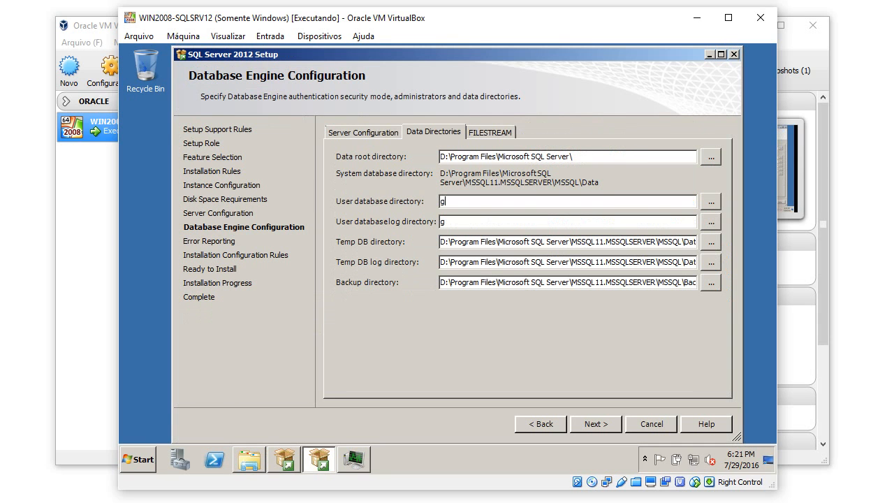
pyautogui.press('BackSpace')
pyautogui.write('G:')
pyautogui.press('Tab')
pyautogui.press('Tab')
pyautogui.click(249, 459)
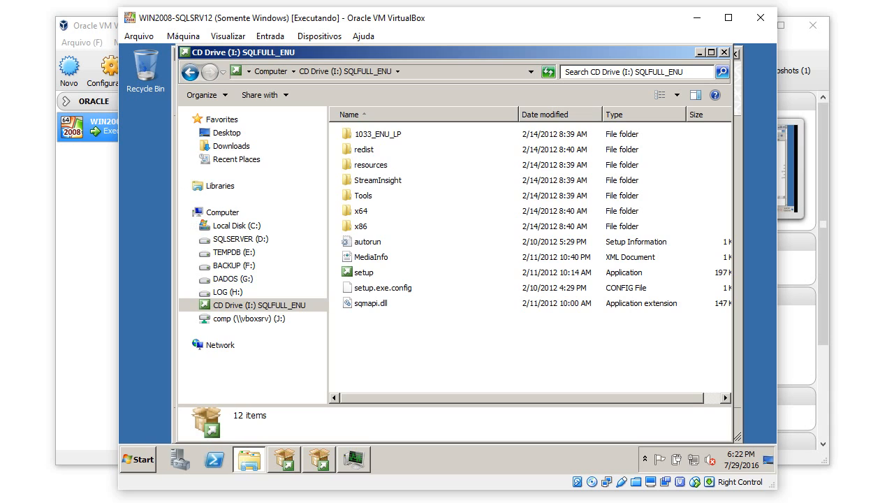
pyautogui.click(700, 53)
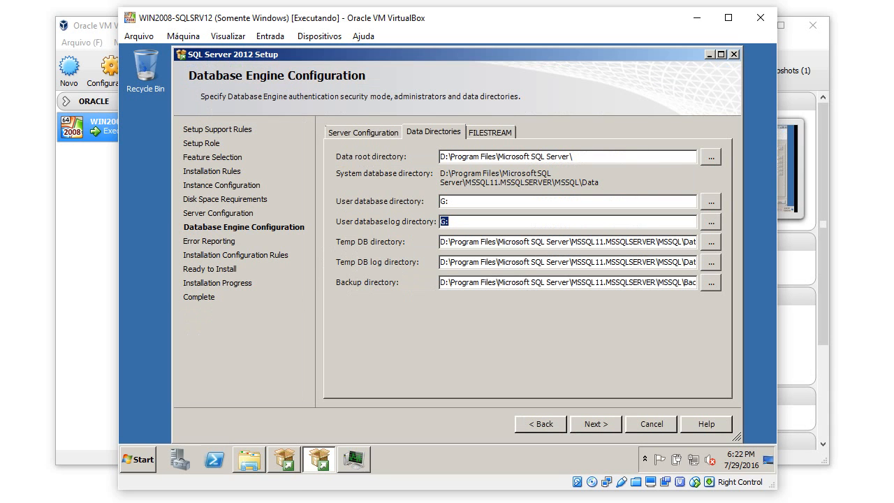
pyautogui.write('H:')
pyautogui.press('Tab')
pyautogui.press('Tab')
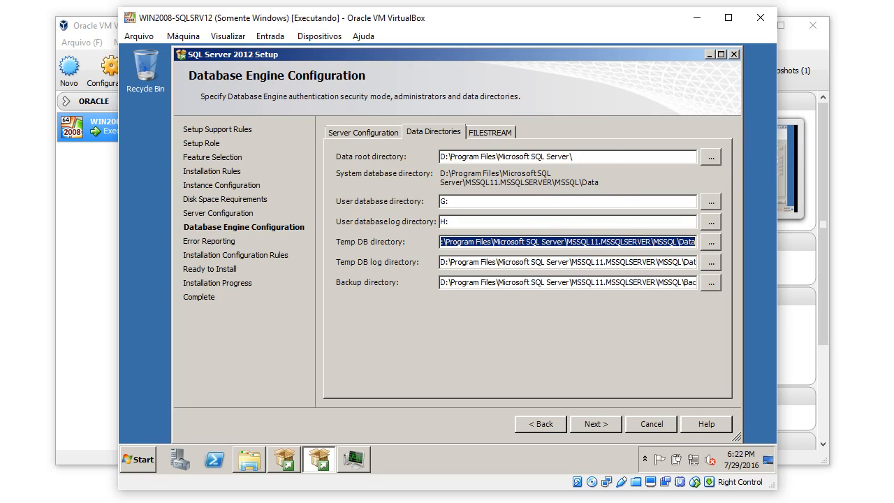
# Set the TempDB directory to E: and the backup directory to F:.
pyautogui.click(250, 459)
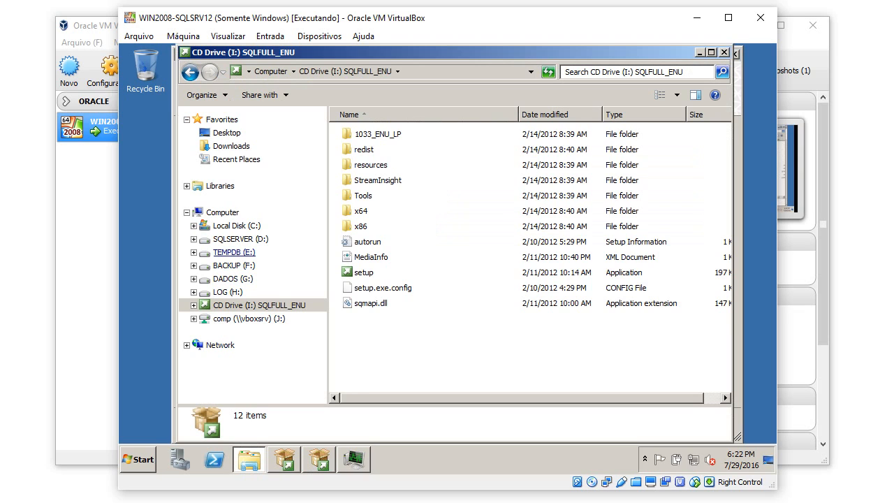
pyautogui.hotkey('alt', 'Tab')
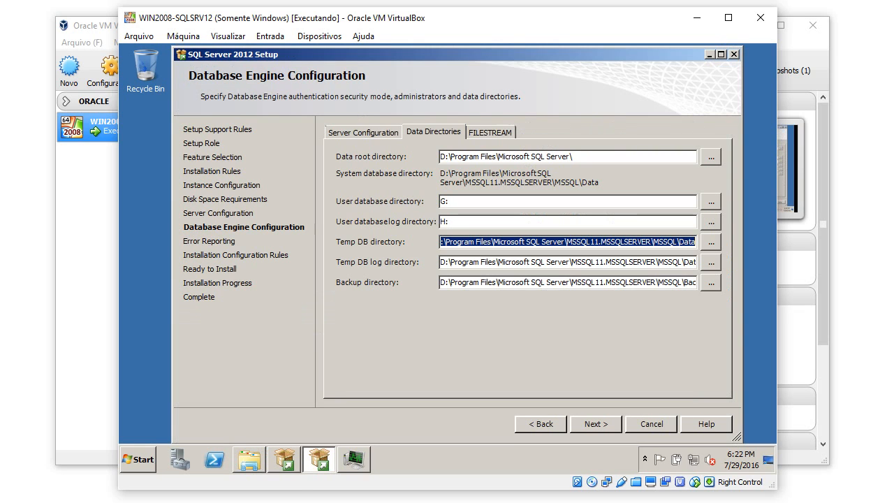
pyautogui.write('E:')
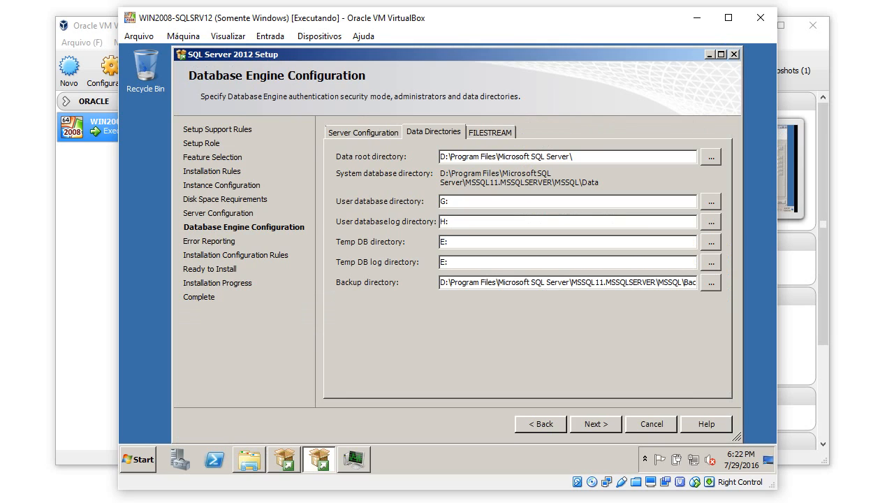
pyautogui.press('Tab')
pyautogui.press('Tab')
pyautogui.press('Tab')
pyautogui.press('Tab')
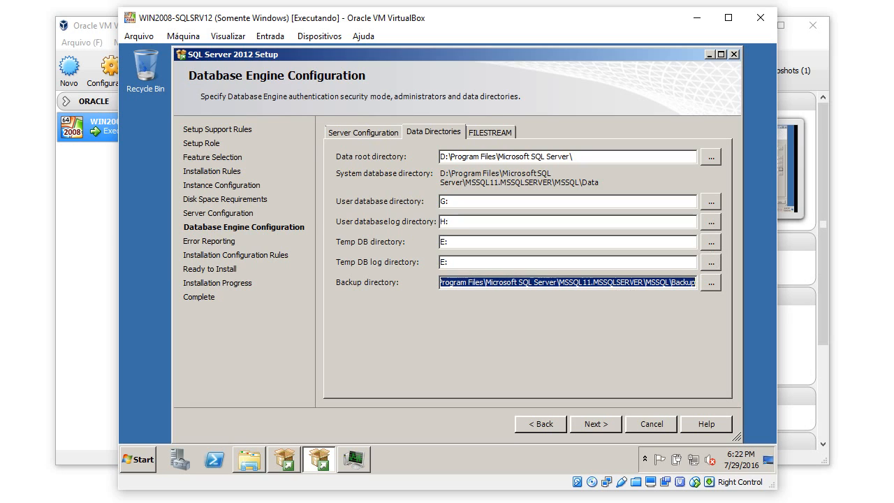
pyautogui.click(249, 460)
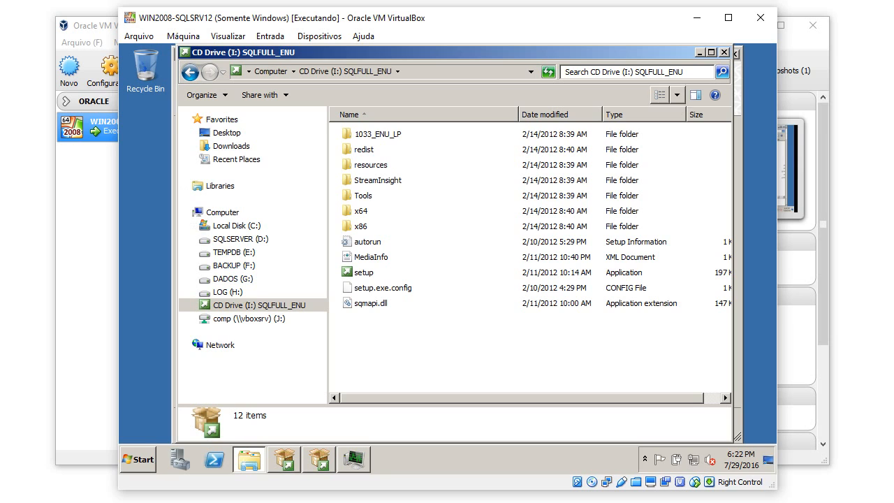
pyautogui.click(700, 53)
pyautogui.write('F:')
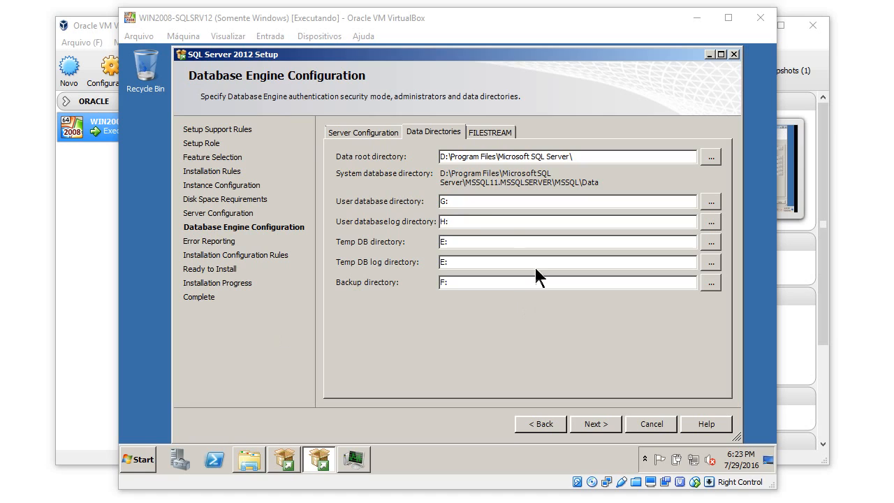
pyautogui.click(490, 133)
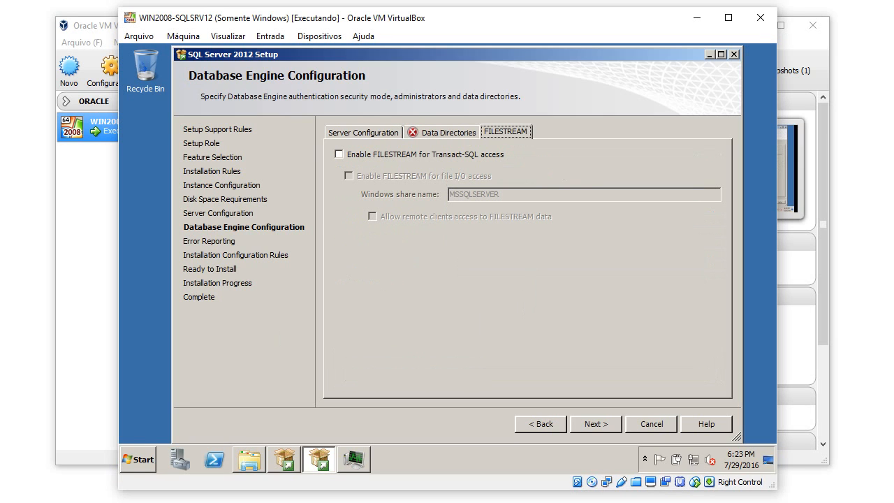
# Read the malformed-path errors for G:, H: and E: on Data Directories, then bring Explorer forward.
pyautogui.click(447, 132)
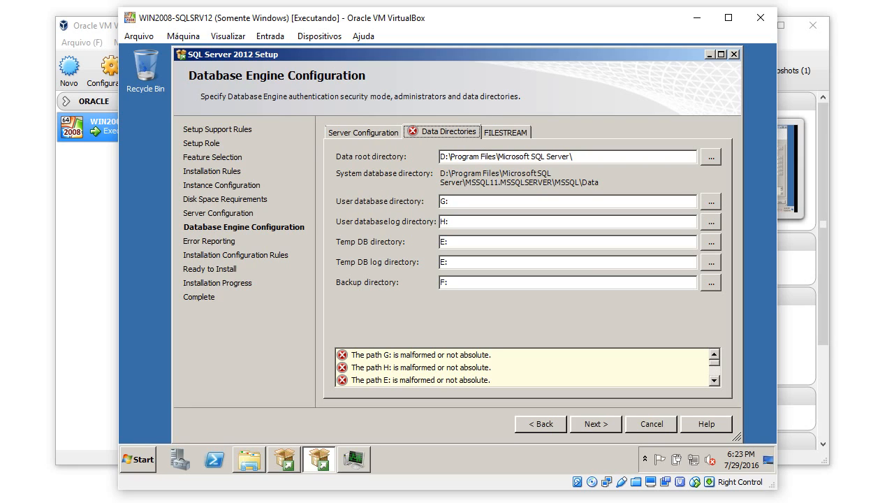
pyautogui.click(250, 460)
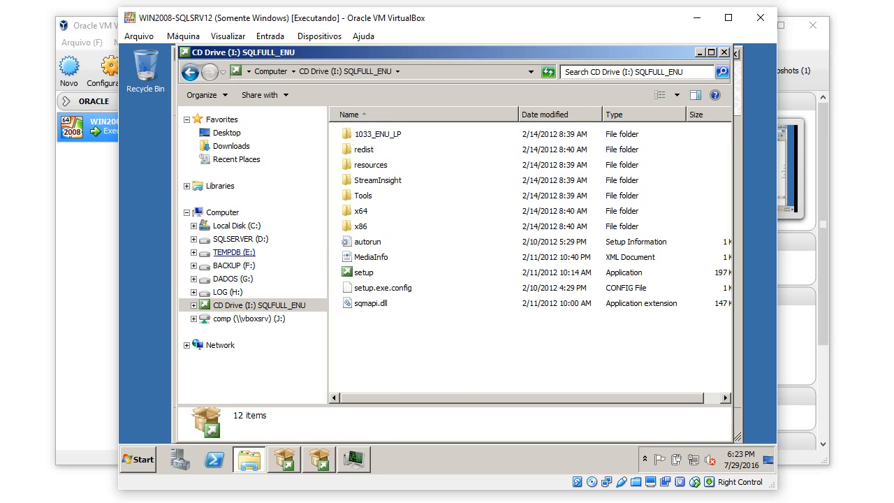
# Browse the data drives and create a New folder on SQLSERVER (D:).
pyautogui.click(234, 252)
pyautogui.press('Up')
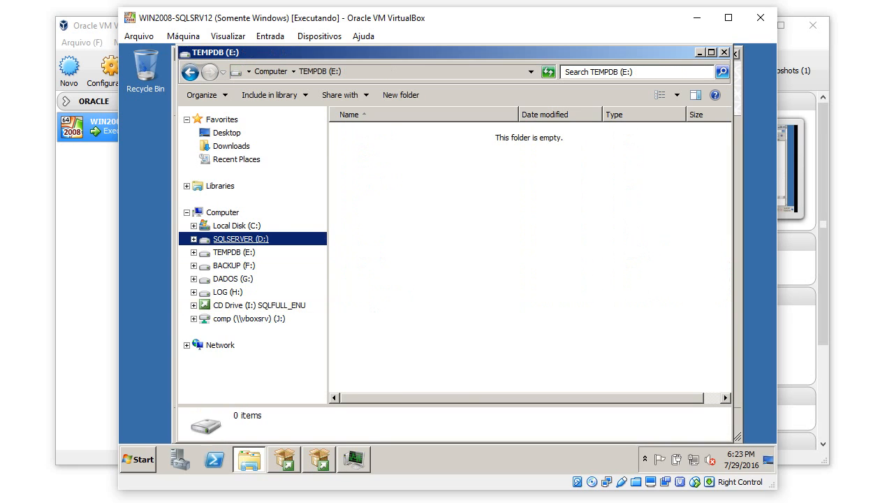
pyautogui.press('Down')
pyautogui.press('Down')
pyautogui.press('Down')
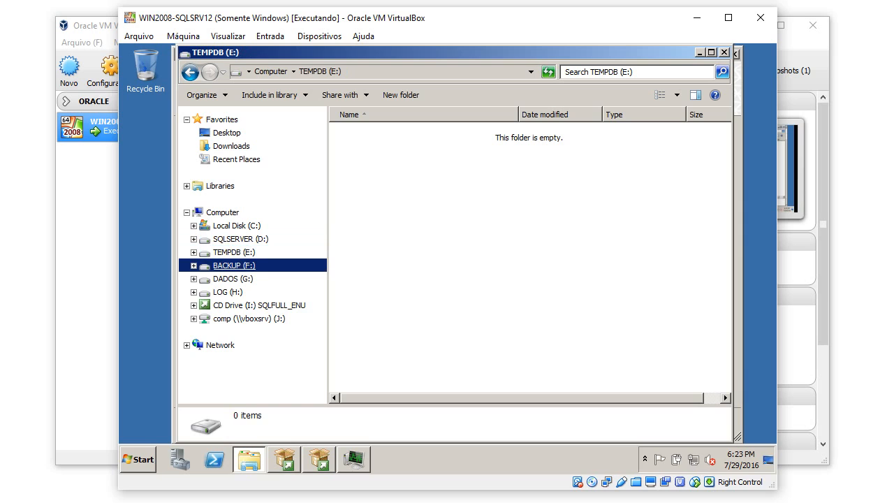
pyautogui.click(227, 292)
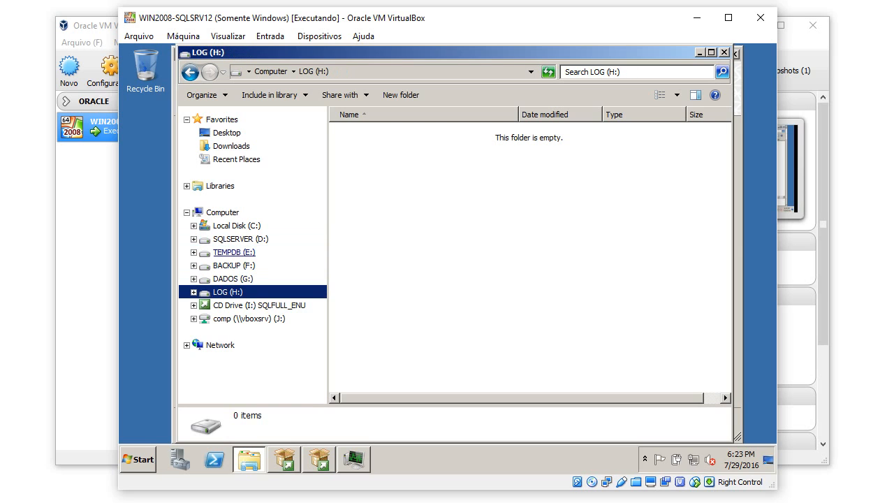
pyautogui.click(234, 252)
pyautogui.click(241, 239)
pyautogui.rightClick(414, 180)
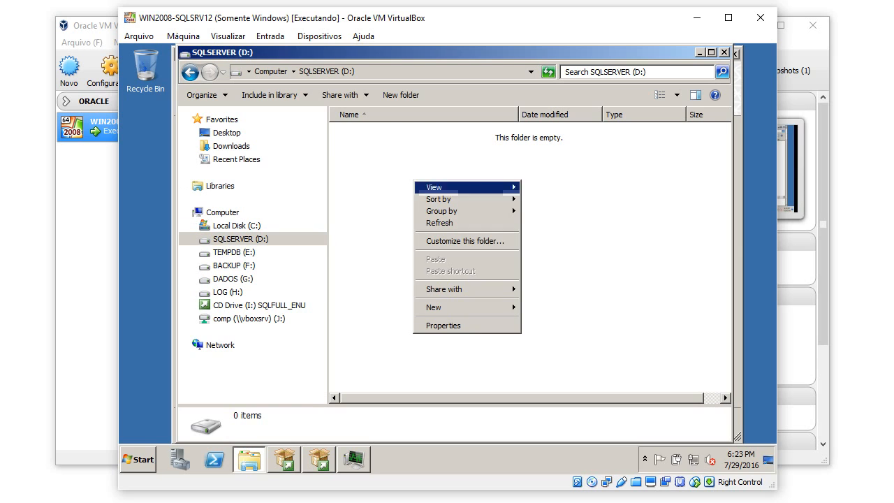
pyautogui.moveTo(437, 307)
pyautogui.click(544, 308)
pyautogui.click(508, 295)
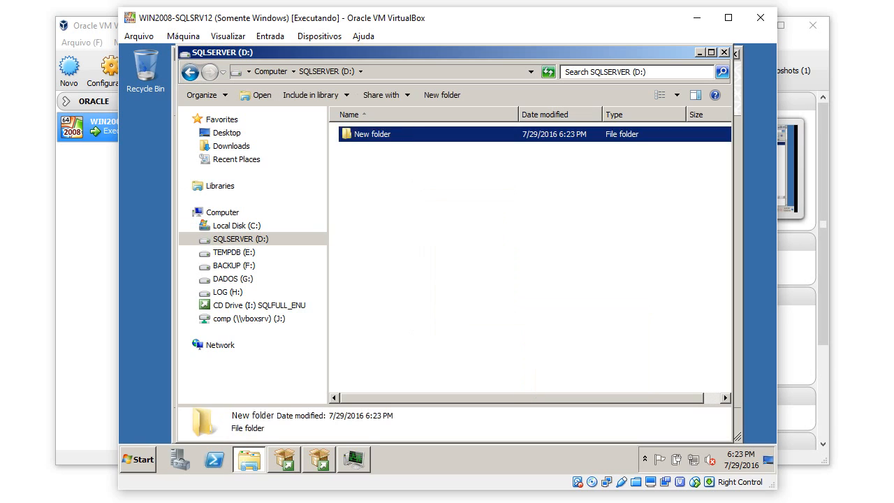
# Create a New folder on TEMPDB (E:) and on BACKUP (F:), keeping default names.
pyautogui.click(234, 253)
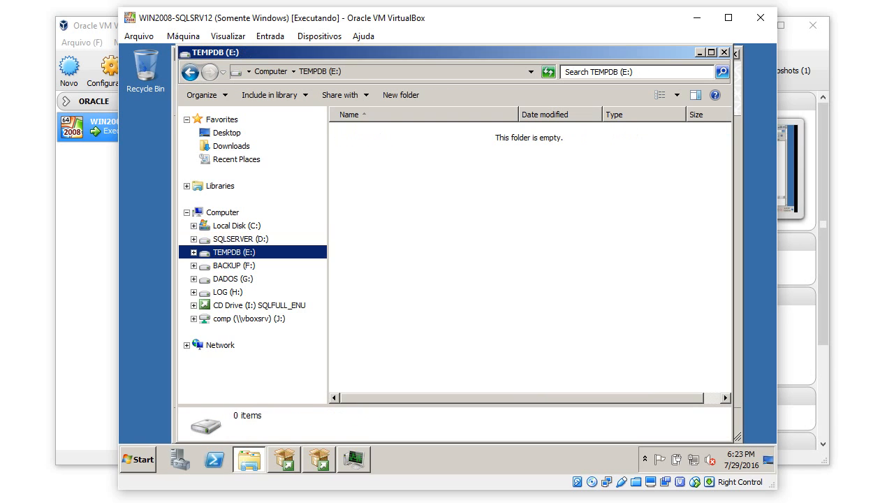
pyautogui.rightClick(412, 200)
pyautogui.moveTo(448, 325)
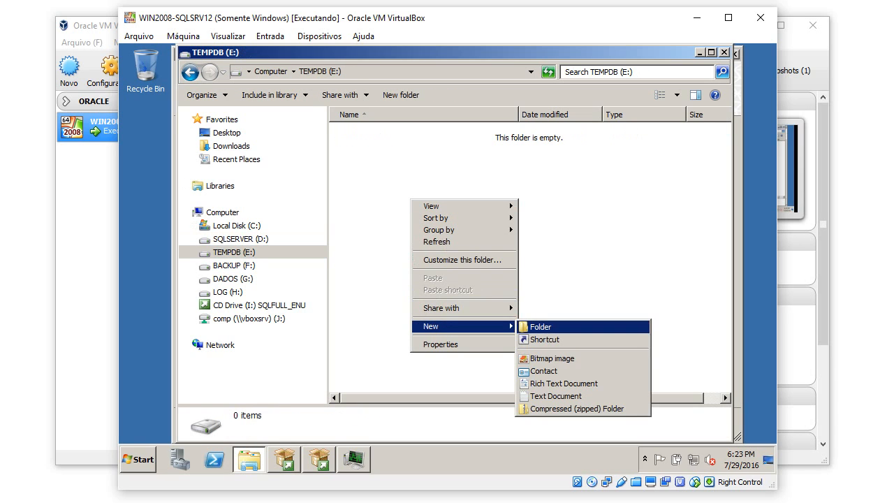
pyautogui.click(541, 326)
pyautogui.click(454, 300)
pyautogui.click(234, 266)
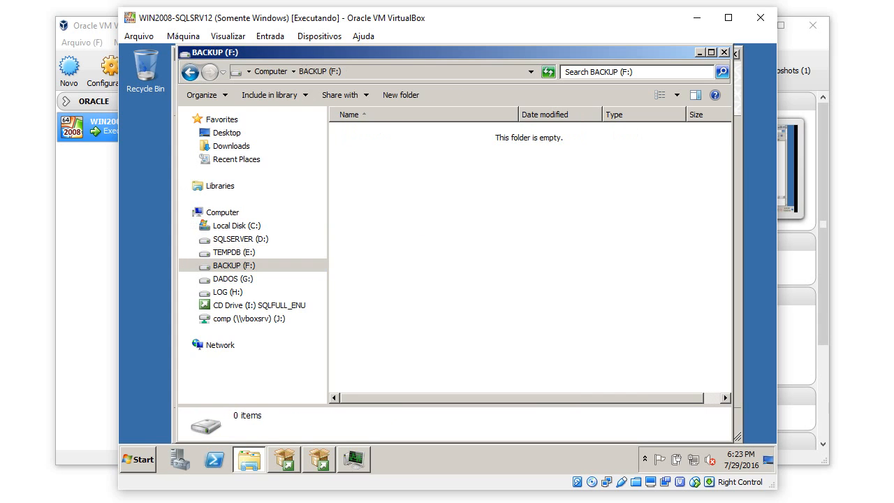
pyautogui.rightClick(403, 210)
pyautogui.moveTo(447, 337)
pyautogui.click(541, 338)
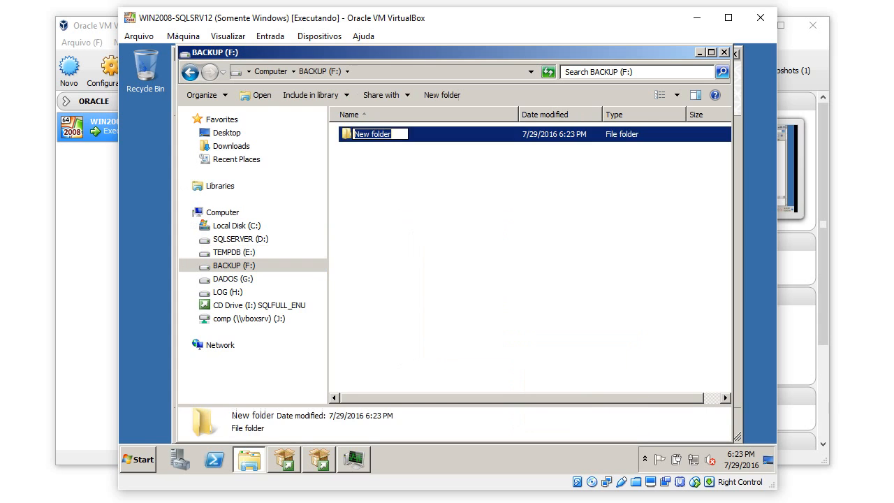
pyautogui.click(433, 265)
# Create a New folder on DADOS (G:) and on LOG (H:).
pyautogui.click(232, 279)
pyautogui.rightClick(405, 226)
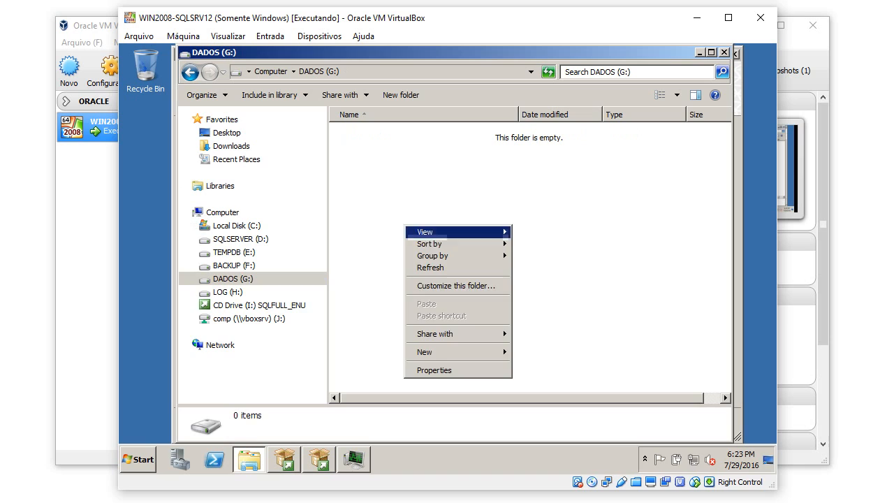
pyautogui.moveTo(454, 352)
pyautogui.click(542, 353)
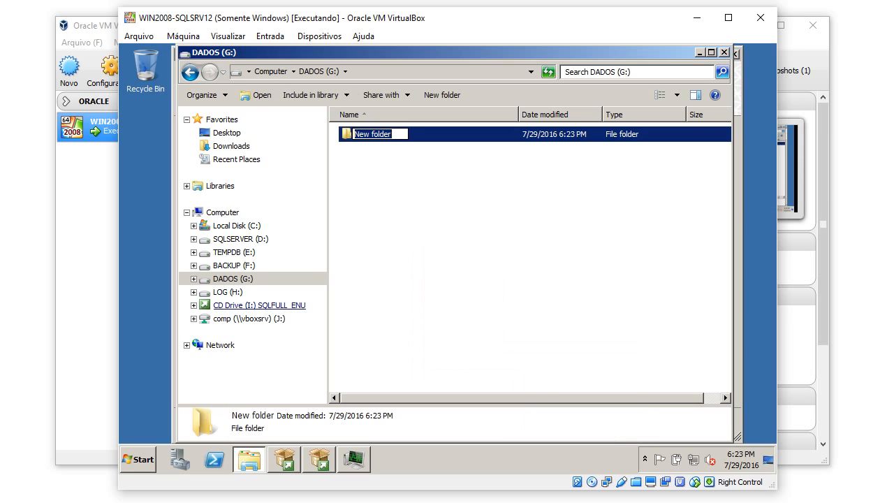
pyautogui.click(228, 292)
pyautogui.rightClick(414, 220)
pyautogui.moveTo(447, 347)
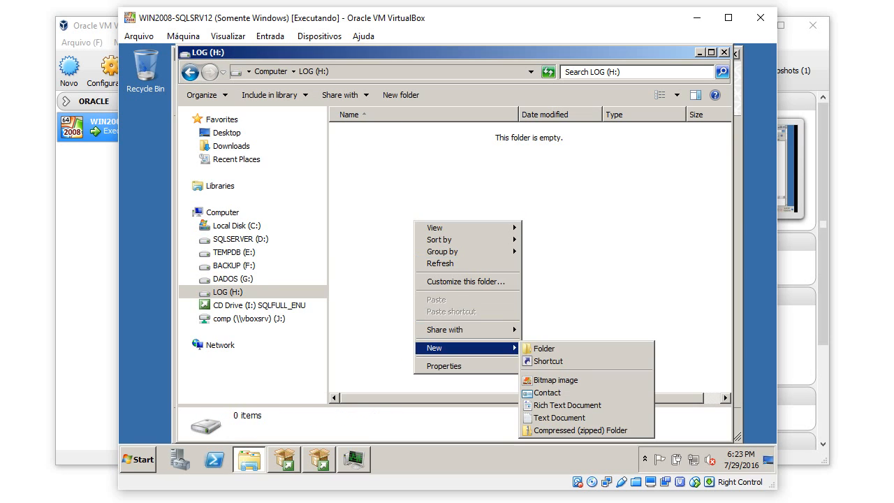
pyautogui.click(541, 347)
pyautogui.click(495, 308)
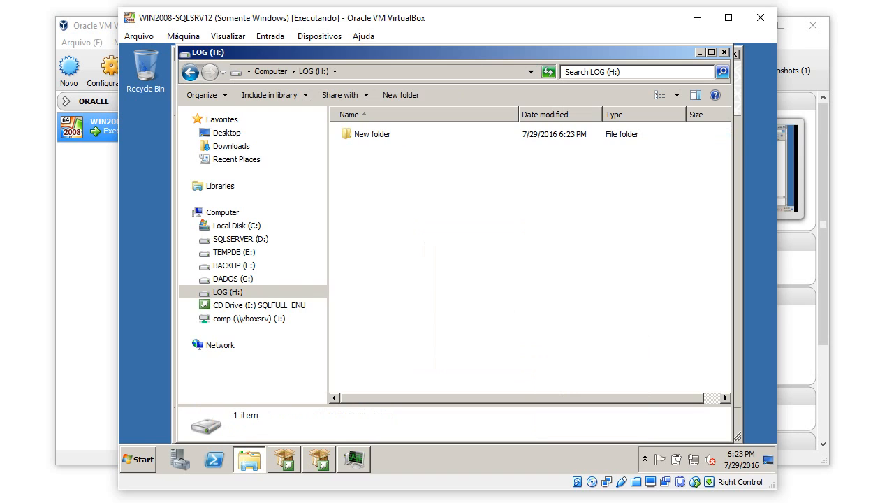
# Recheck the malformed path G: error in setup, then browse SQLSERVER (D:) and TEMPDB (E:) in Explorer.
pyautogui.click(319, 460)
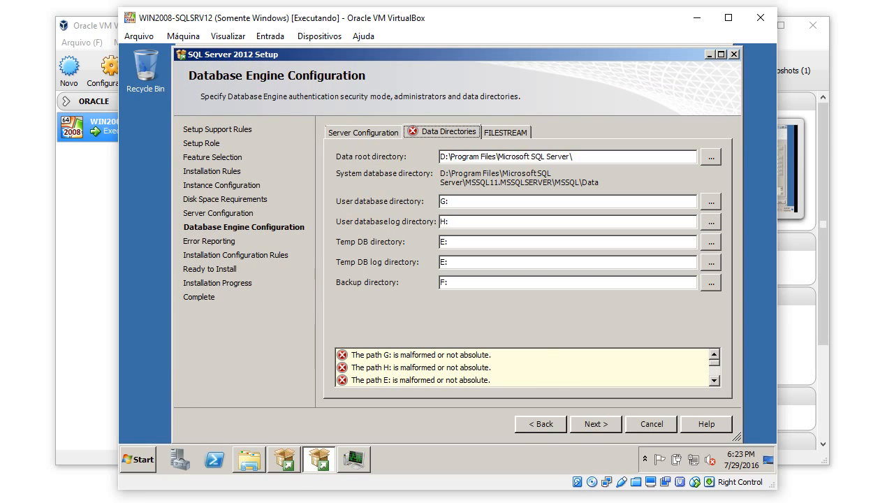
pyautogui.click(421, 355)
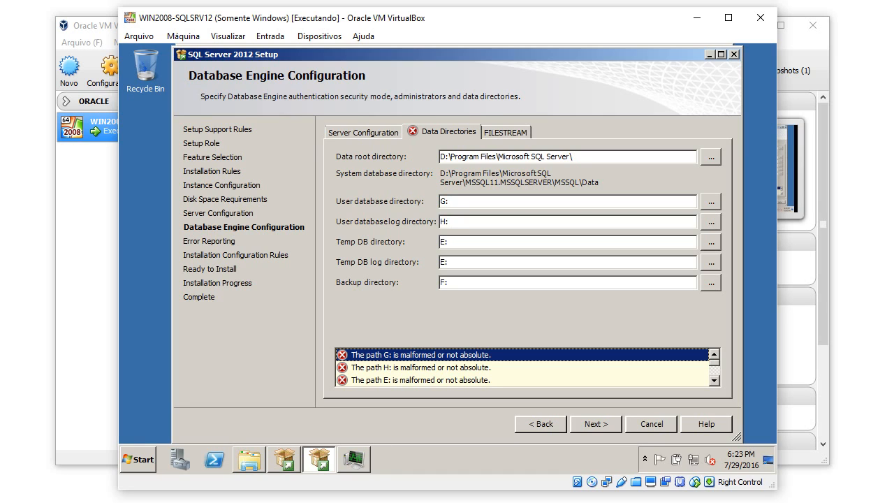
pyautogui.click(249, 460)
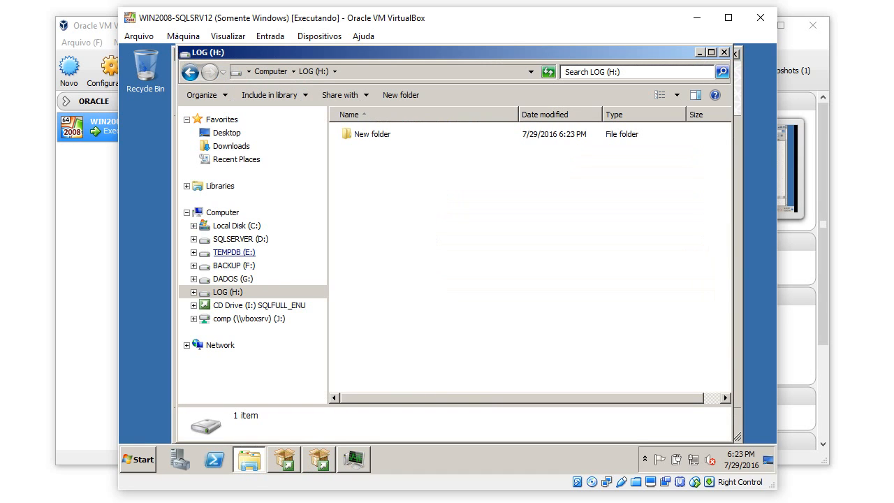
pyautogui.click(240, 239)
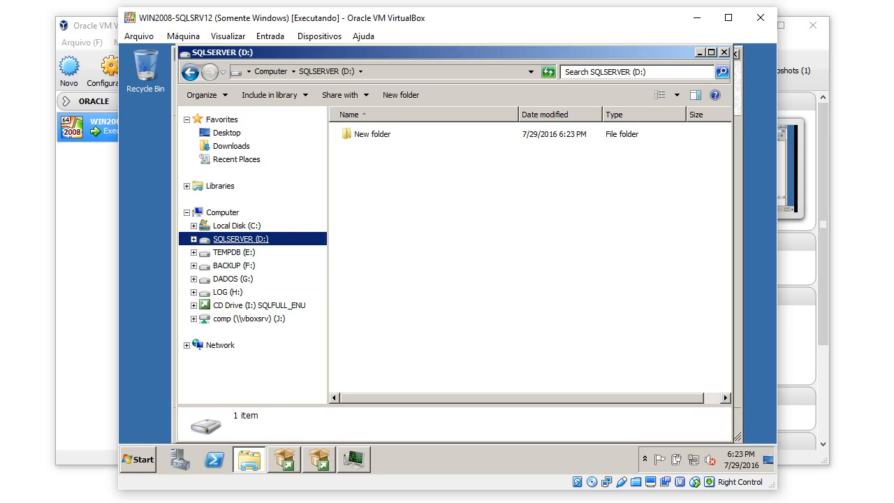
pyautogui.click(234, 252)
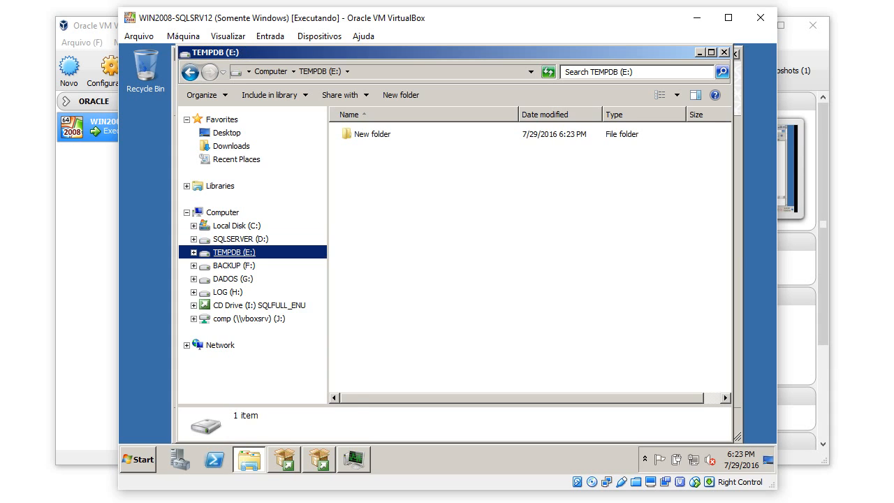
# Format the TEMPDB (E:) drive, confirming the data-erase warning.
pyautogui.rightClick(236, 252)
pyautogui.click(264, 356)
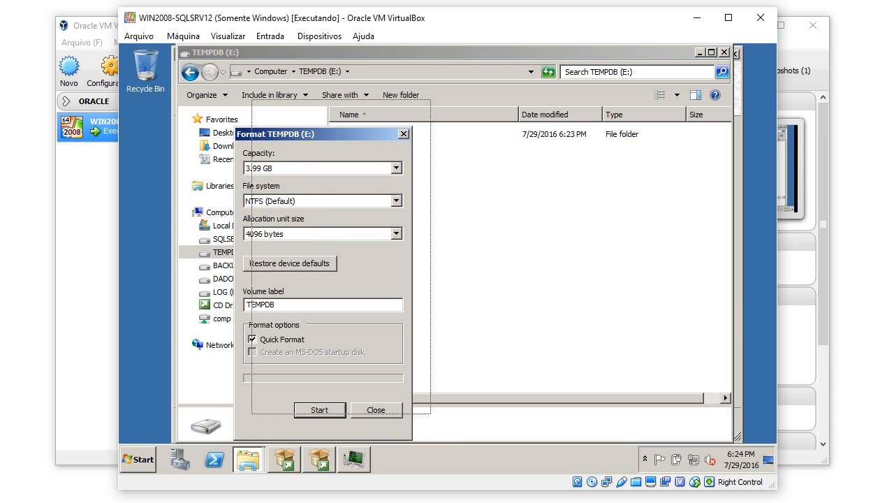
pyautogui.press('Return')
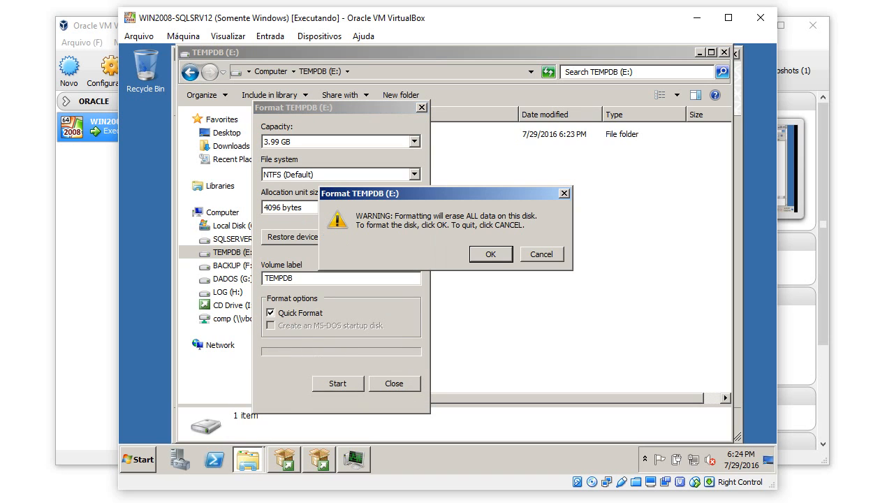
pyautogui.press('Return')
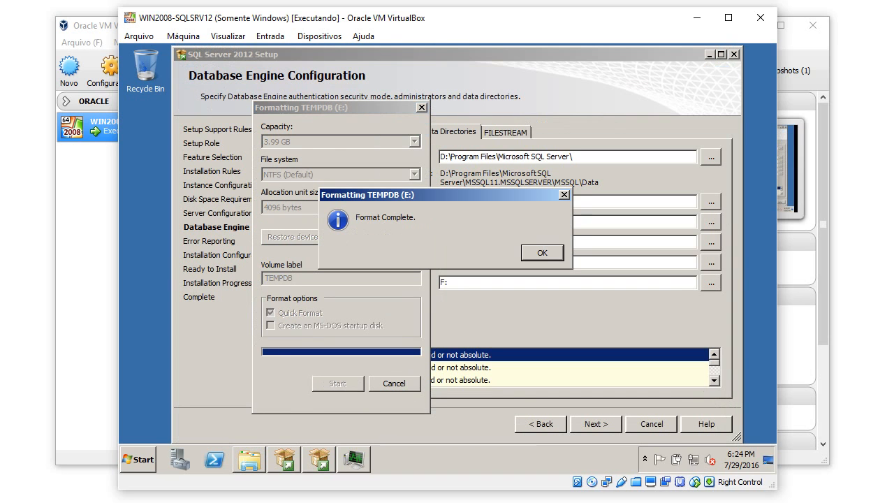
pyautogui.press('Return')
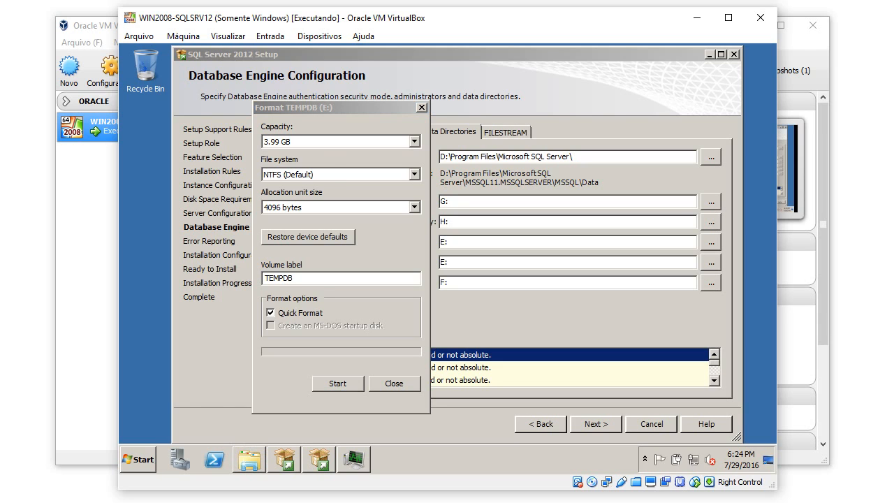
pyautogui.press('Escape')
# Format the BACKUP (F:) drive, confirming the data-erase warning.
pyautogui.click(250, 459)
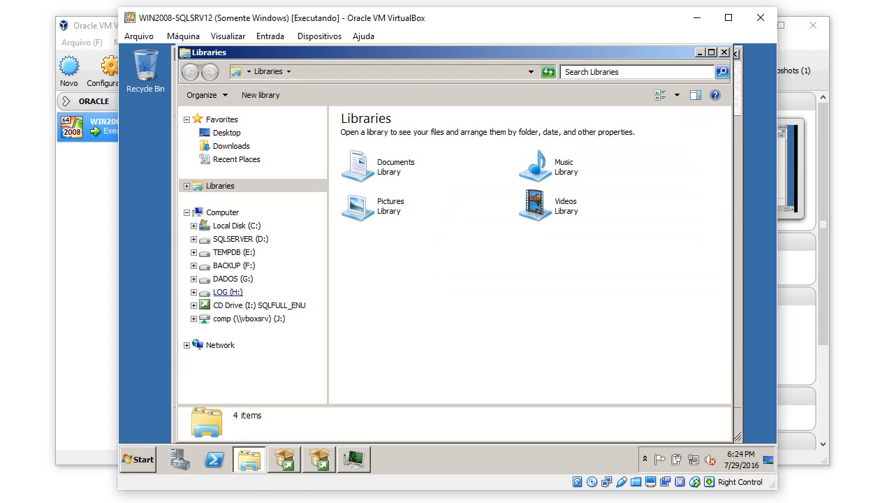
pyautogui.click(234, 266)
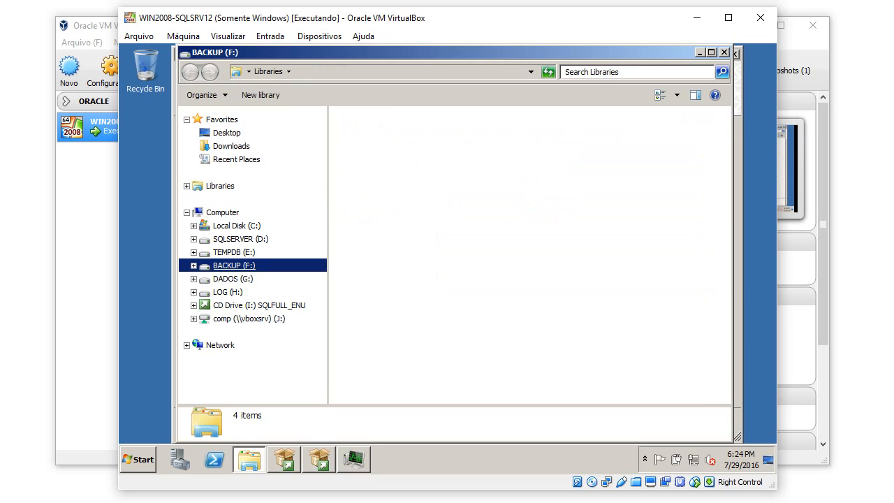
pyautogui.rightClick(227, 262)
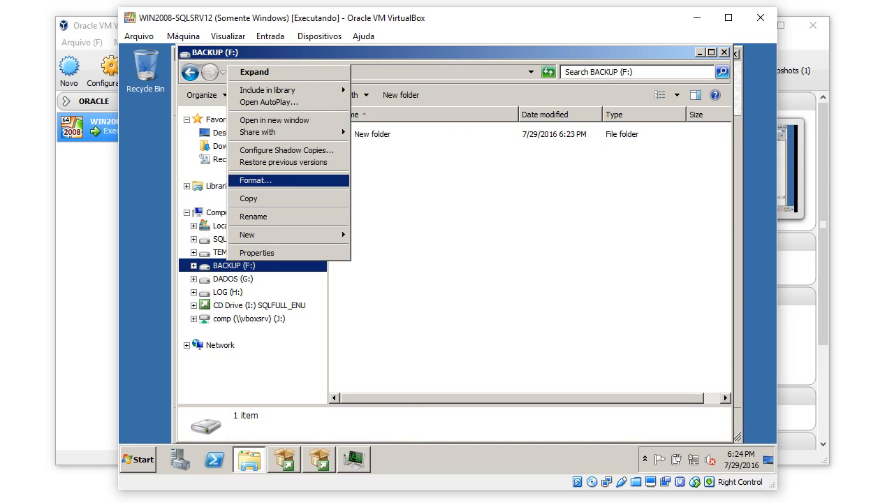
pyautogui.click(254, 181)
pyautogui.click(319, 411)
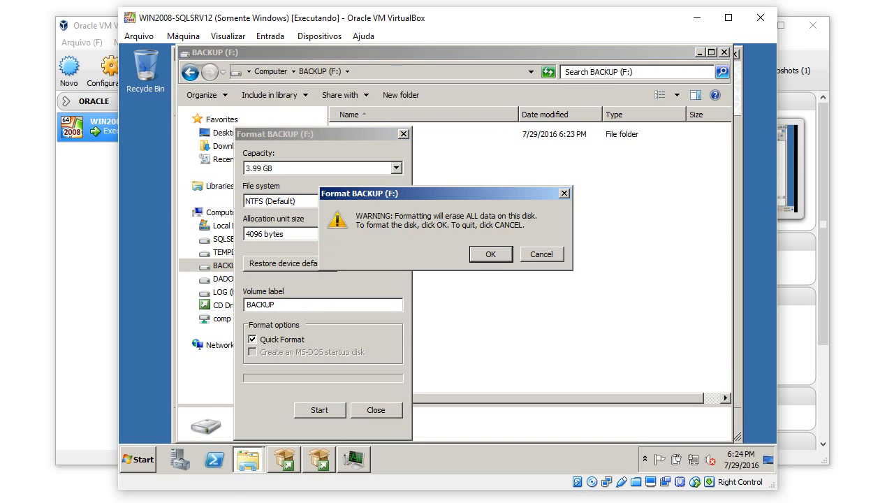
pyautogui.click(491, 254)
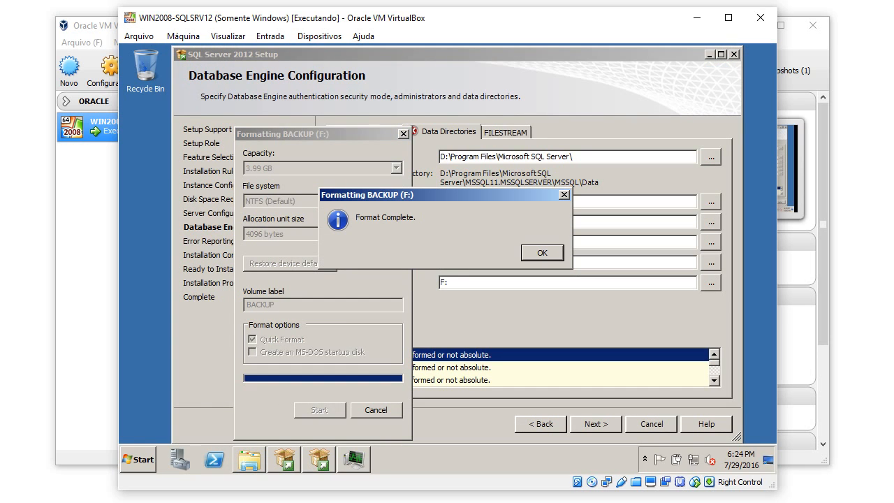
pyautogui.press('Return')
pyautogui.click(376, 410)
# Format the DADOS (G:) drive, confirming the data-erase warning.
pyautogui.click(249, 460)
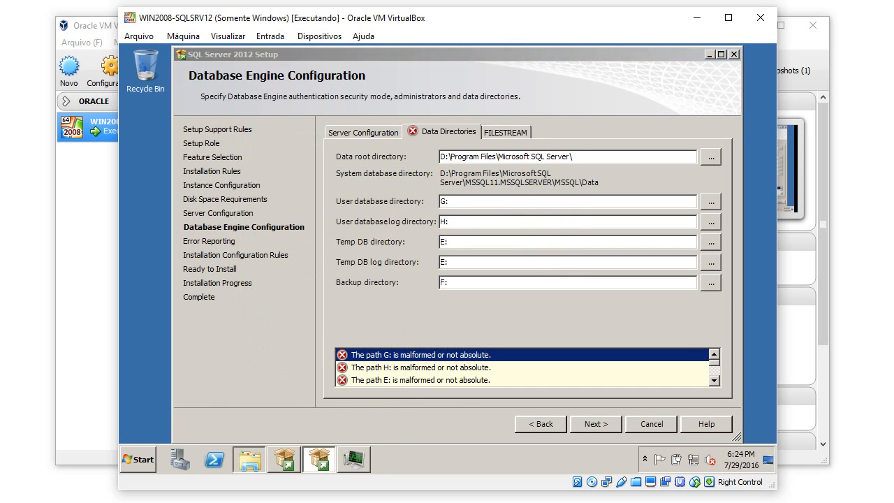
pyautogui.click(233, 278)
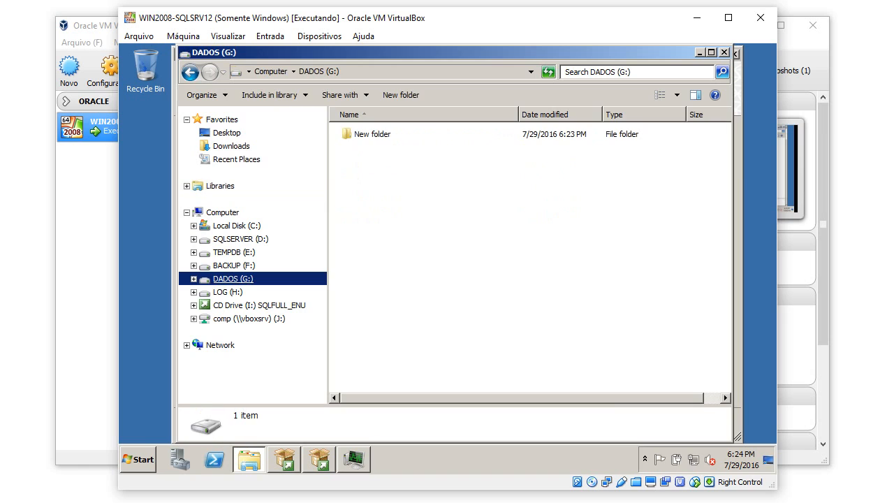
pyautogui.rightClick(234, 279)
pyautogui.click(263, 198)
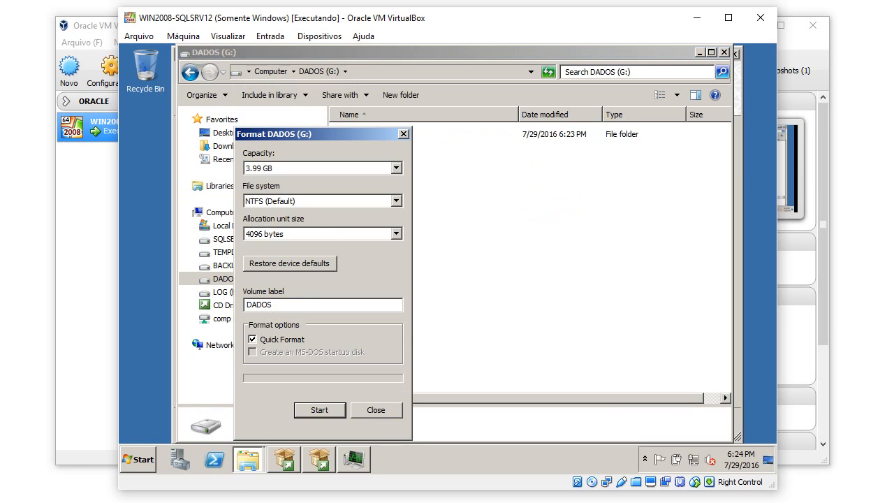
pyautogui.click(319, 410)
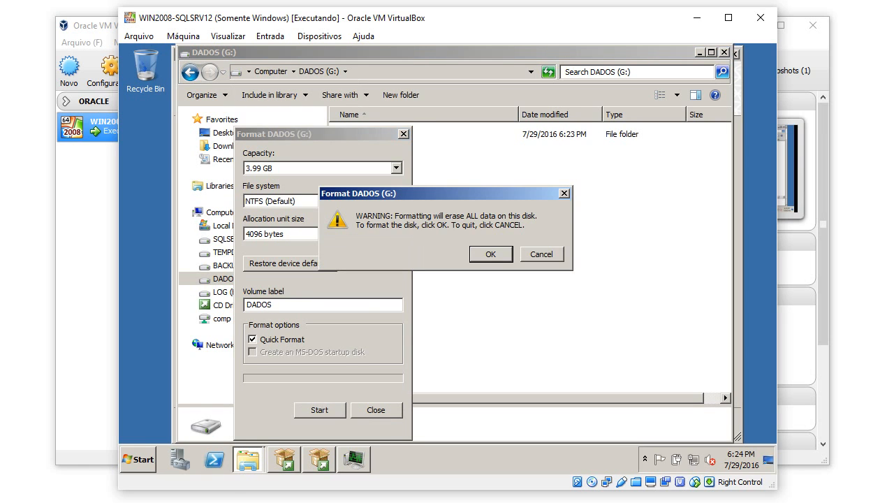
pyautogui.click(491, 254)
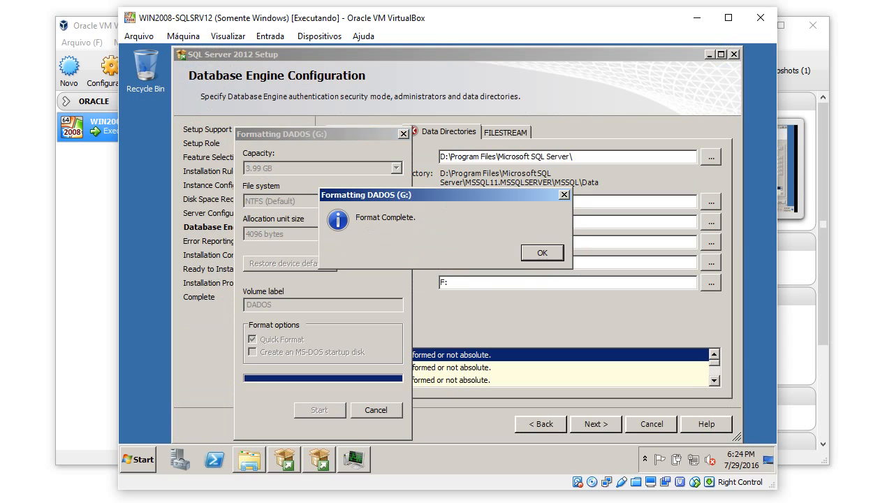
pyautogui.click(542, 253)
pyautogui.click(376, 410)
# Format the LOG (H:) drive, confirming the data-erase warning.
pyautogui.click(249, 459)
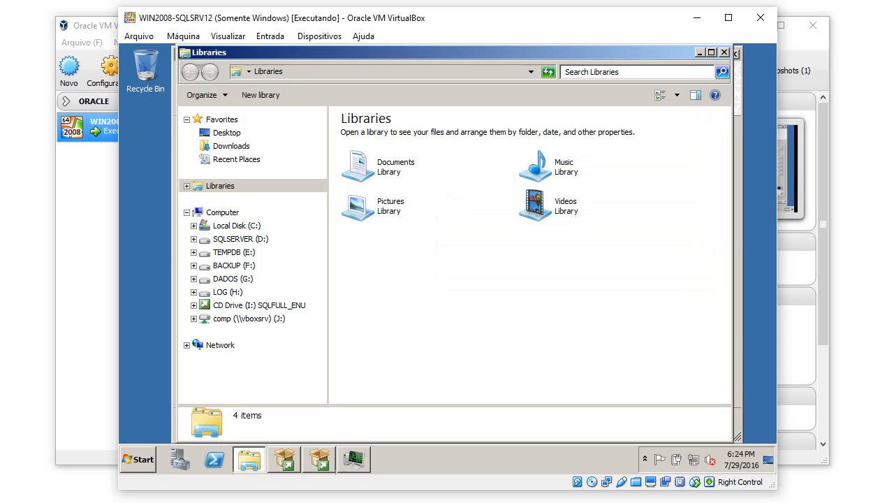
pyautogui.click(226, 287)
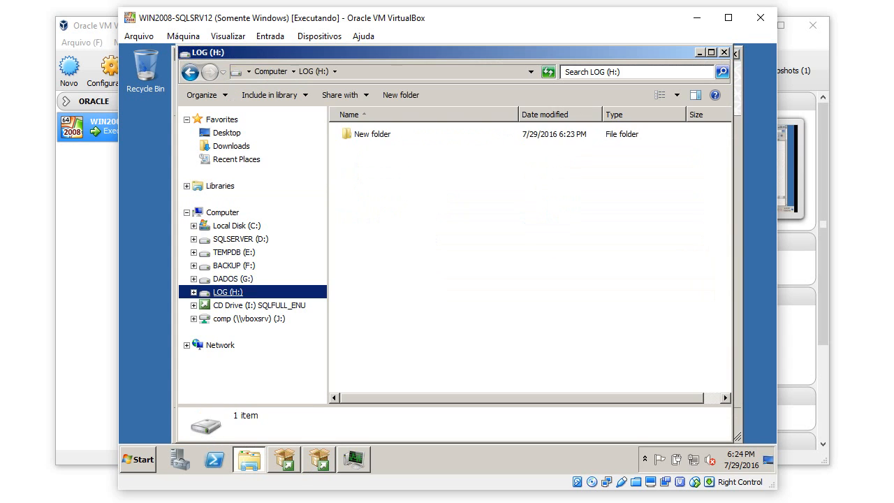
pyautogui.rightClick(225, 286)
pyautogui.click(254, 205)
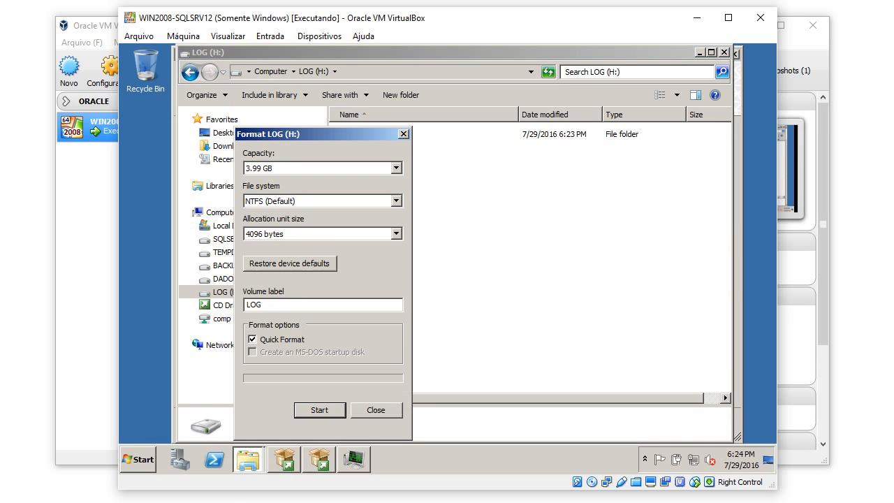
pyautogui.click(320, 410)
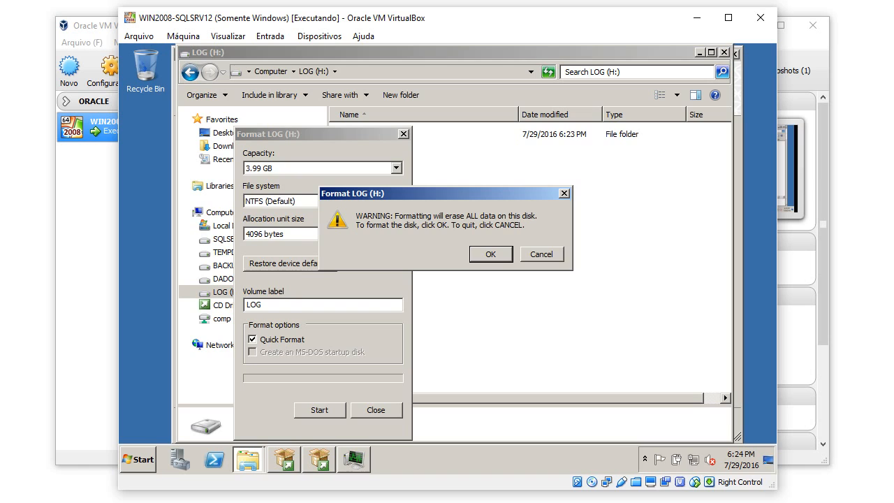
pyautogui.press('Return')
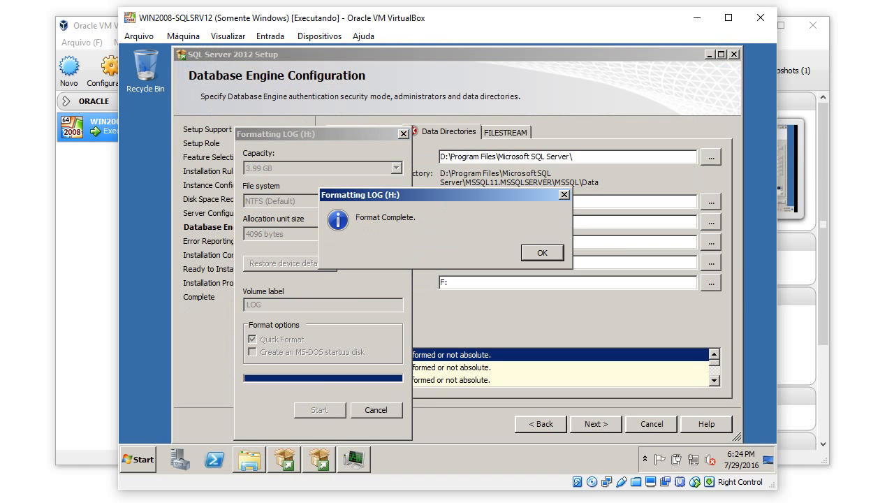
pyautogui.press('Return')
pyautogui.press('Escape')
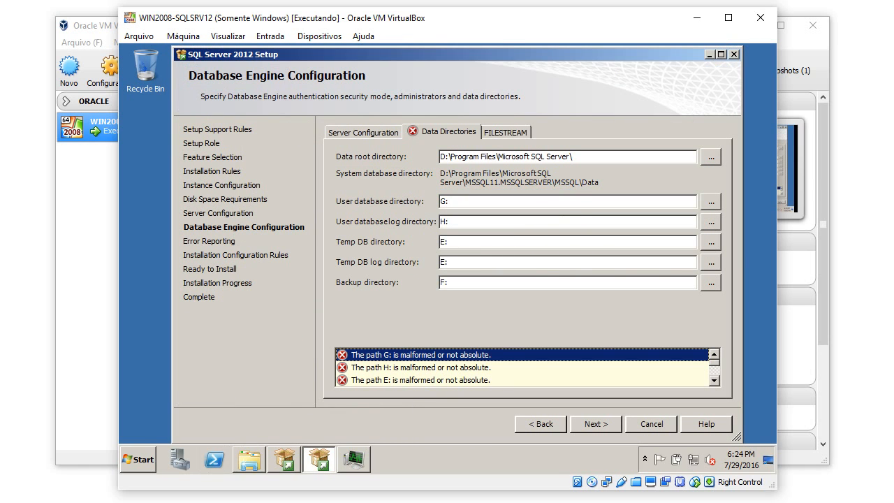
# Verify drives E: through H: are empty, then switch back to the SQL Server setup wizard.
pyautogui.click(250, 459)
pyautogui.click(234, 252)
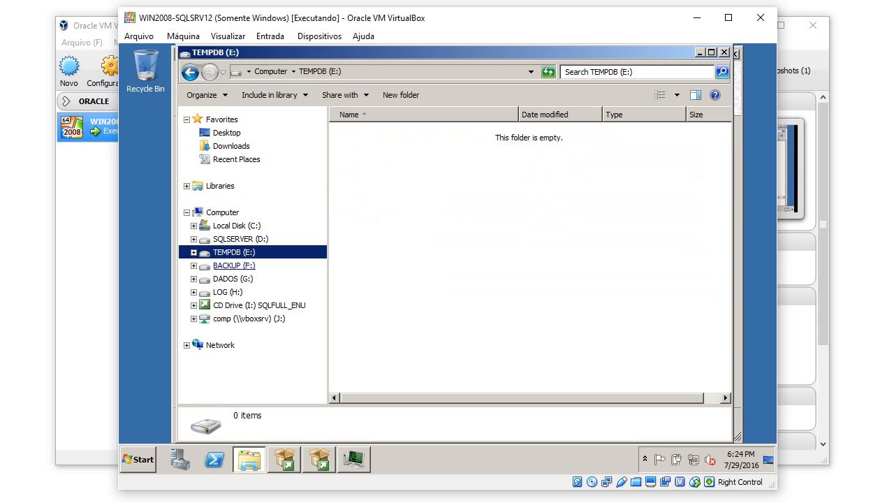
pyautogui.click(234, 265)
pyautogui.click(233, 279)
pyautogui.click(229, 292)
pyautogui.click(234, 252)
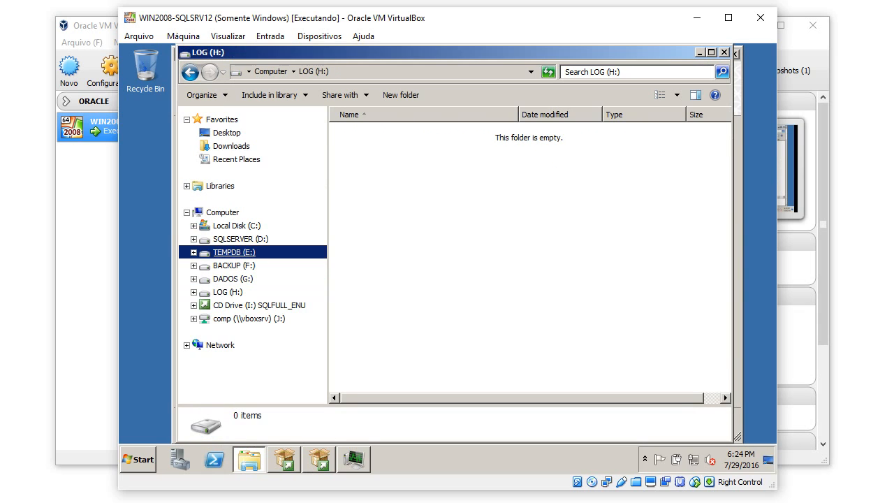
pyautogui.click(237, 239)
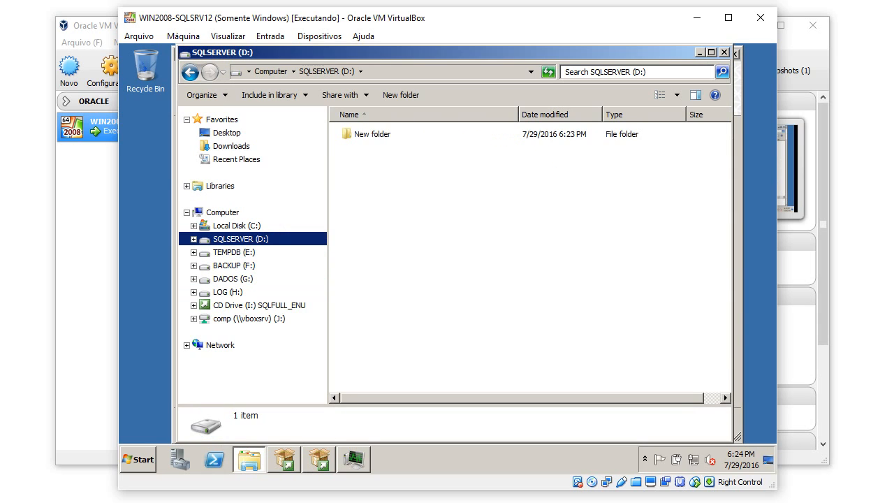
pyautogui.moveTo(353, 459)
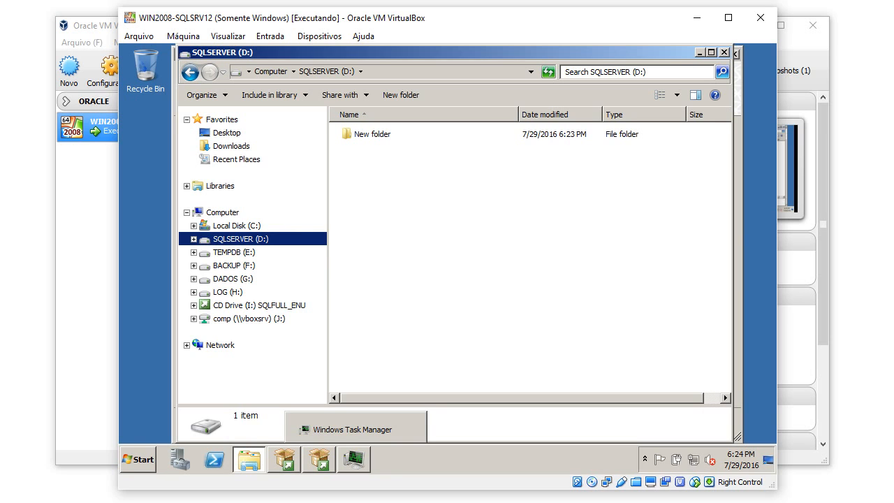
pyautogui.click(319, 458)
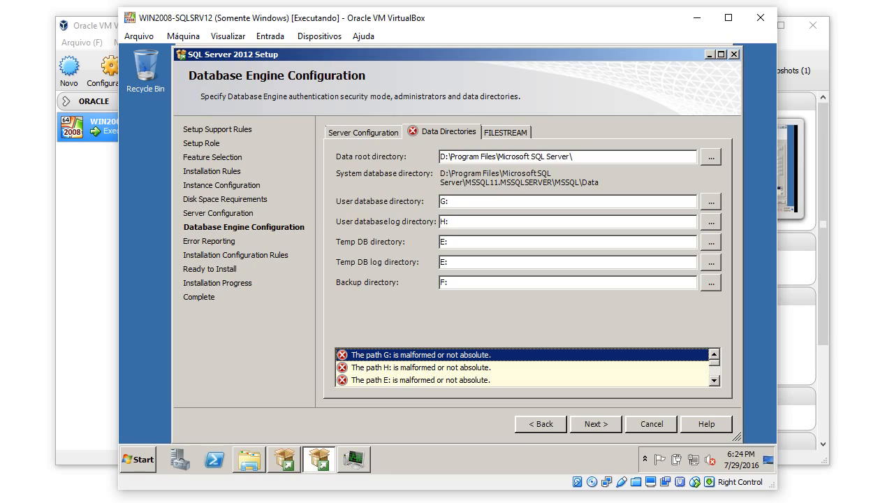
# Append a backslash to the user database, user log, Temp DB, Temp DB log and backup directory paths.
pyautogui.click(448, 201)
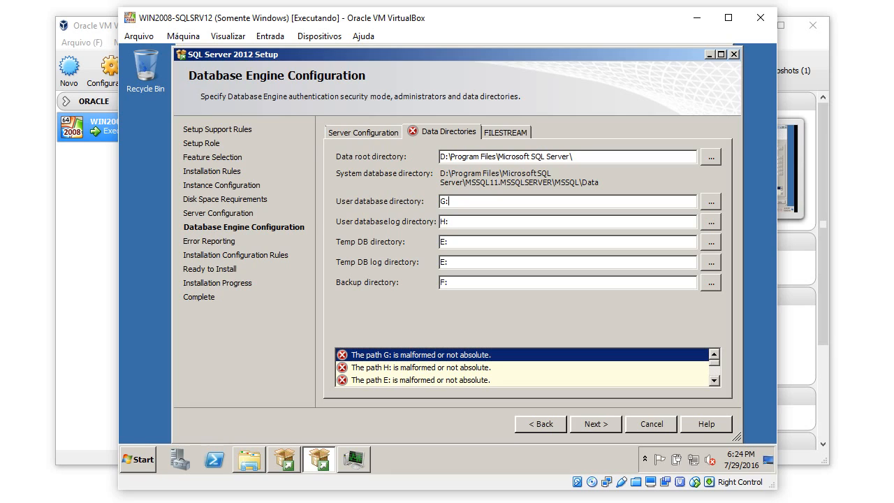
pyautogui.write('\\')
pyautogui.press('Tab')
pyautogui.press('Tab')
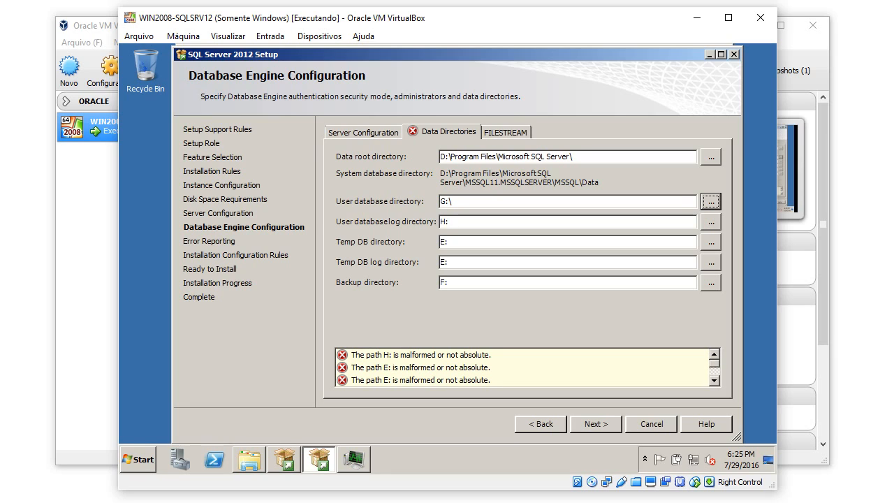
pyautogui.press('End')
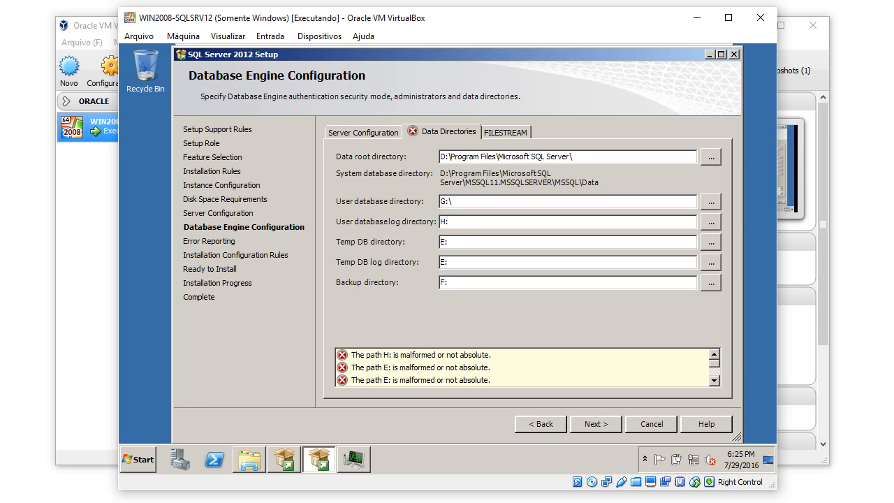
pyautogui.write('\\')
pyautogui.press('Tab')
pyautogui.press('Tab')
pyautogui.press('End')
pyautogui.write('\\')
pyautogui.press('Tab')
pyautogui.press('Tab')
pyautogui.press('End')
pyautogui.write('\\')
pyautogui.press('Tab')
pyautogui.press('Tab')
pyautogui.press('End')
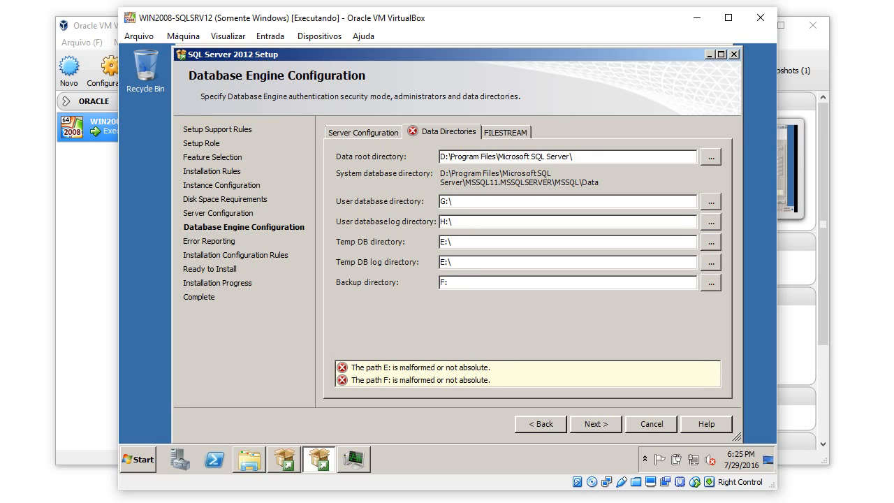
pyautogui.write('\\')
pyautogui.press('Tab')
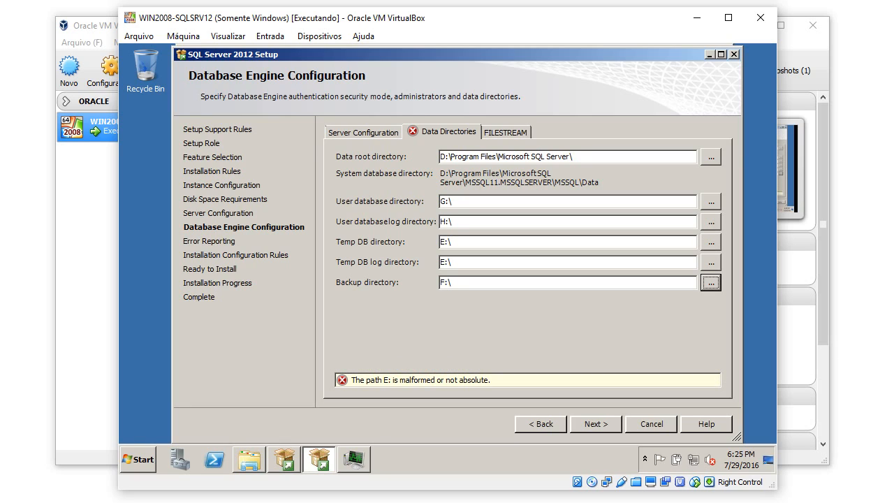
# Replace the Temp DB directory with E:\ and revalidate via the FILESTREAM page.
pyautogui.press('Tab')
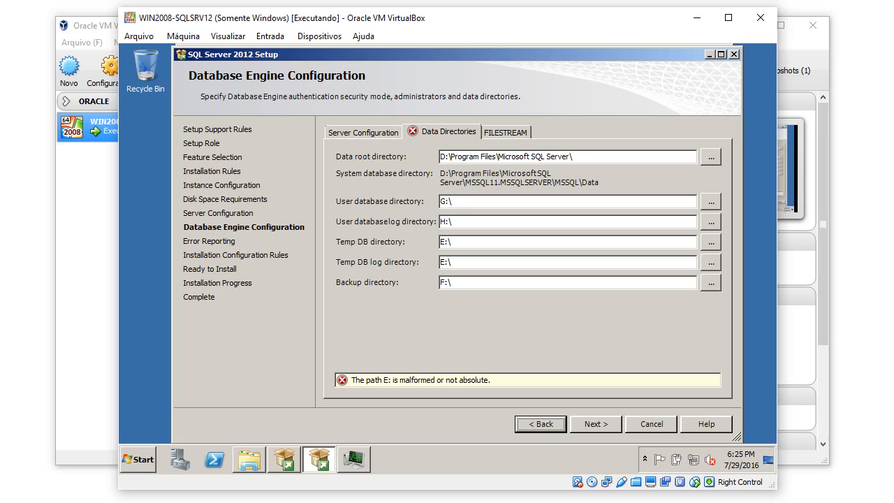
pyautogui.press('Tab')
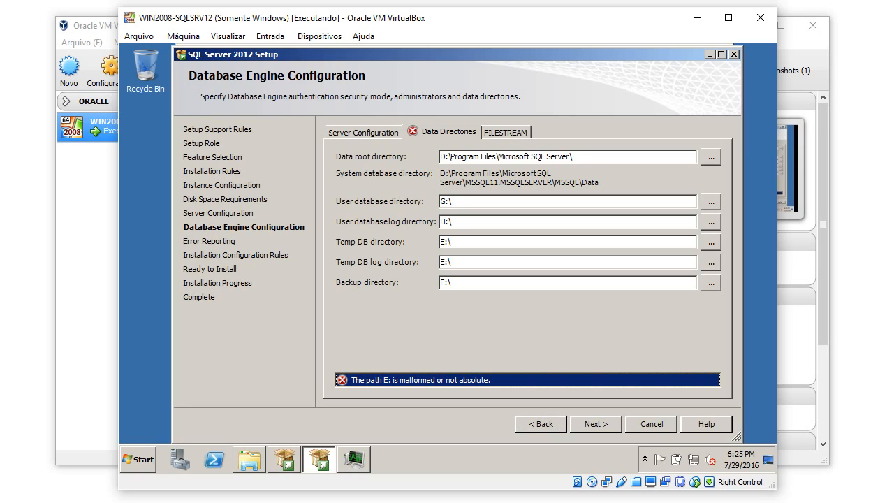
pyautogui.click(450, 241)
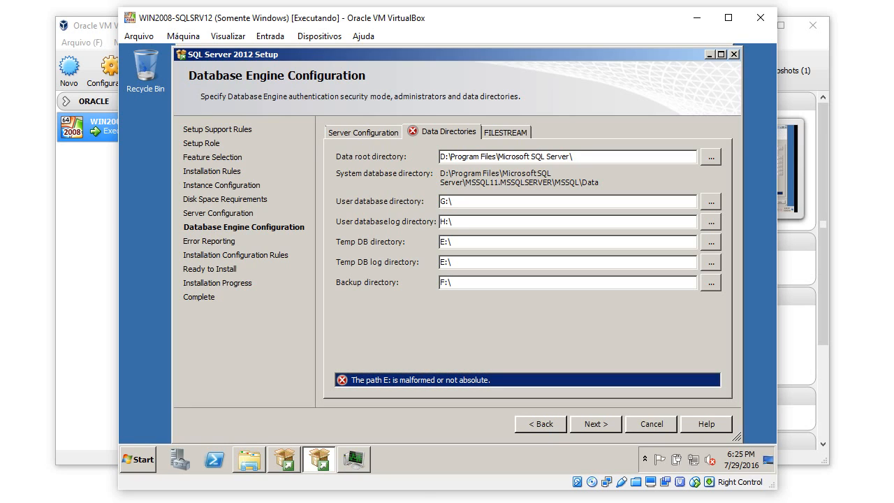
pyautogui.hotkey('shift', 'Home')
pyautogui.write('E')
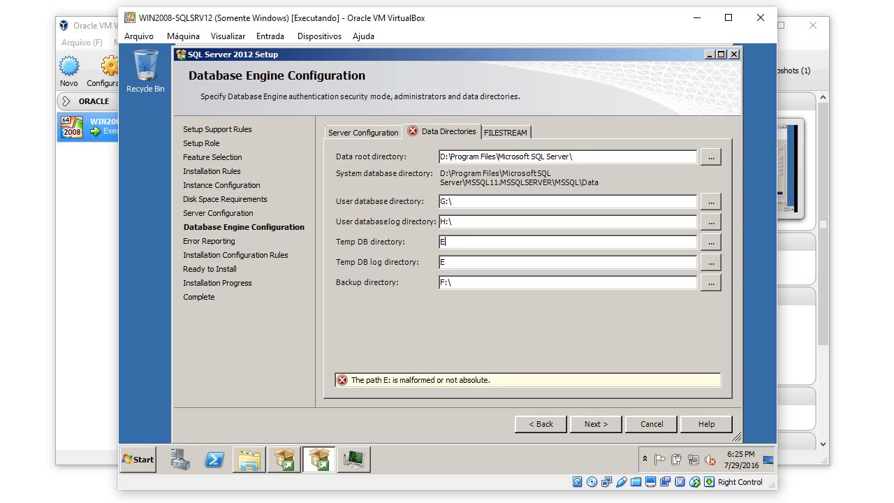
pyautogui.write(':\\')
pyautogui.press('Tab')
pyautogui.press('Tab')
pyautogui.press('Tab')
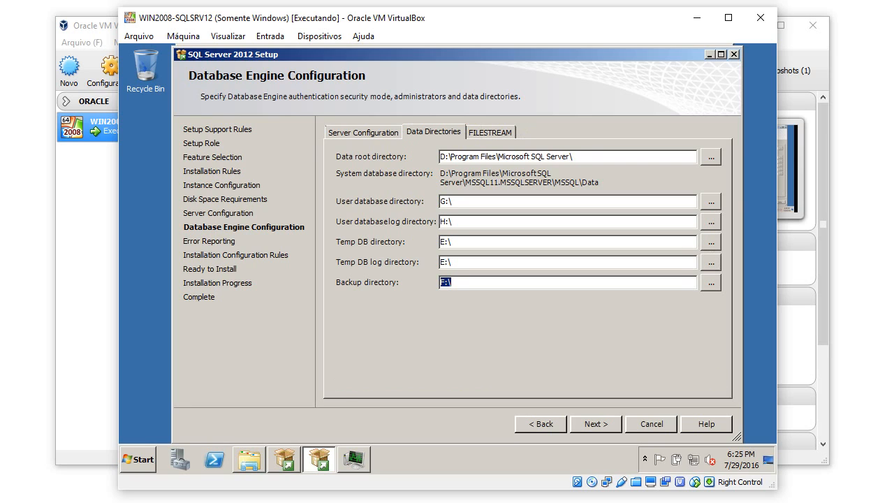
pyautogui.press('Return')
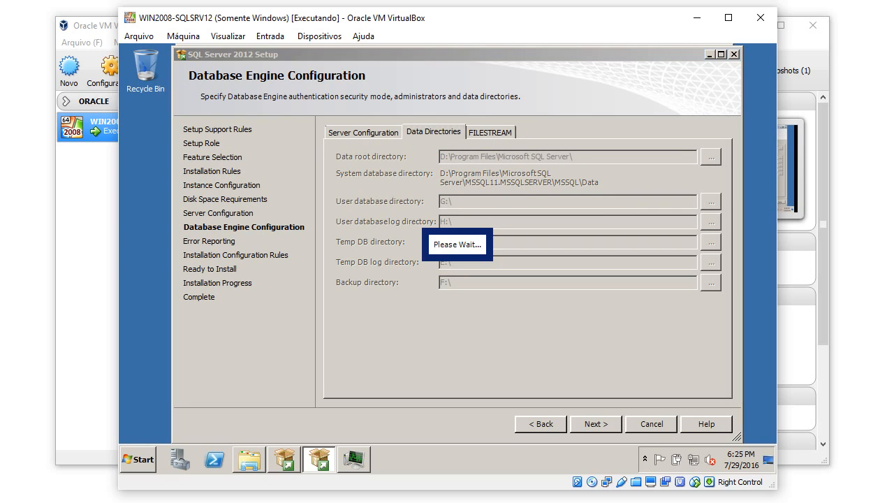
pyautogui.press('Left')
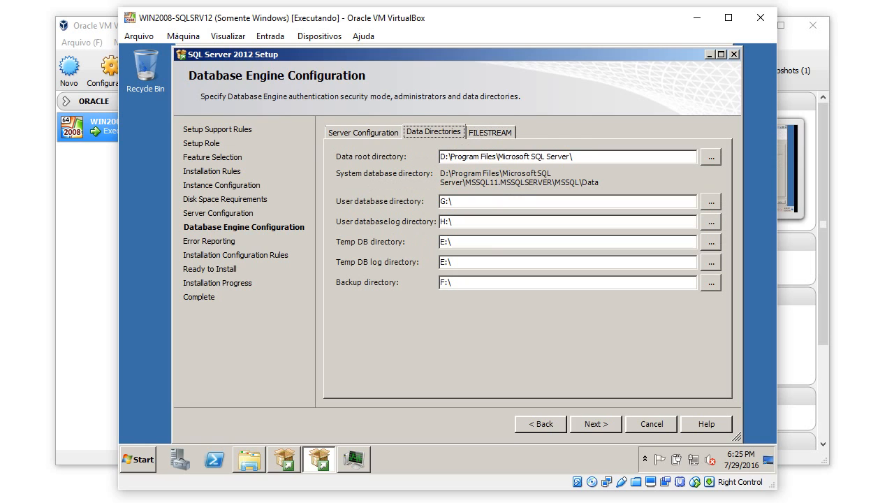
# Opt in to sending error reports, review the four passed configuration rules, and continue to Ready to Install.
pyautogui.press('Return')
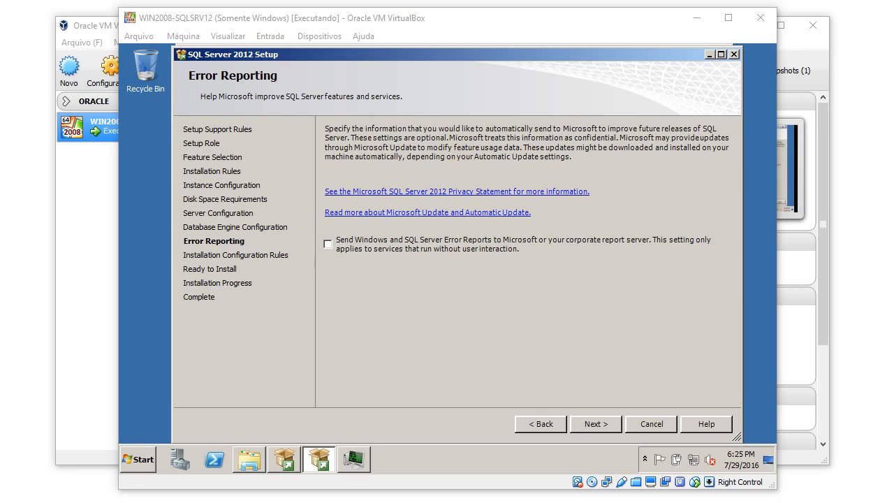
pyautogui.click(328, 244)
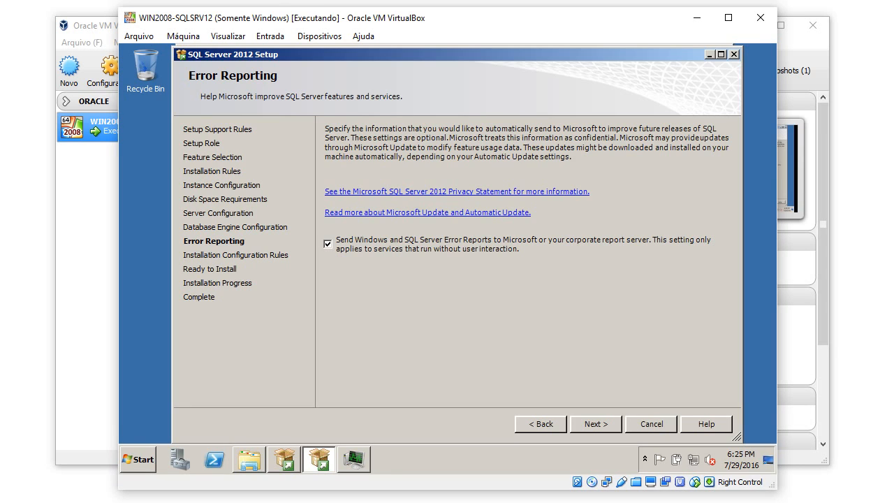
pyautogui.click(596, 424)
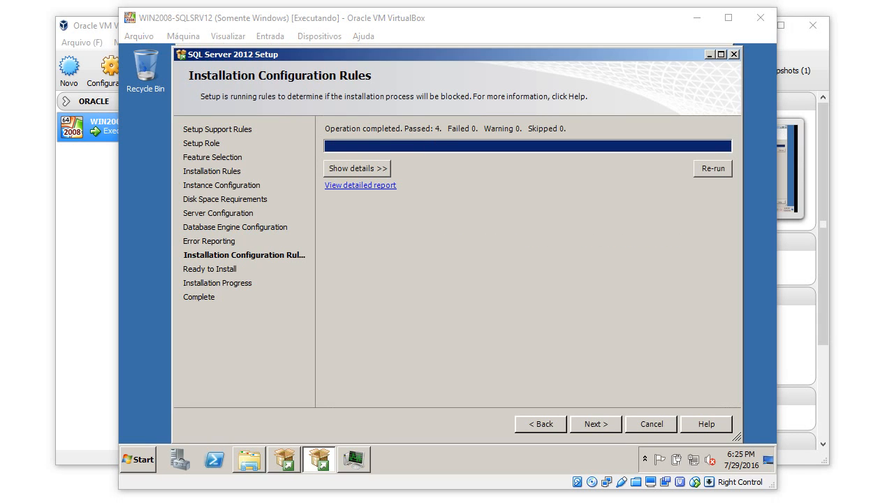
pyautogui.click(357, 169)
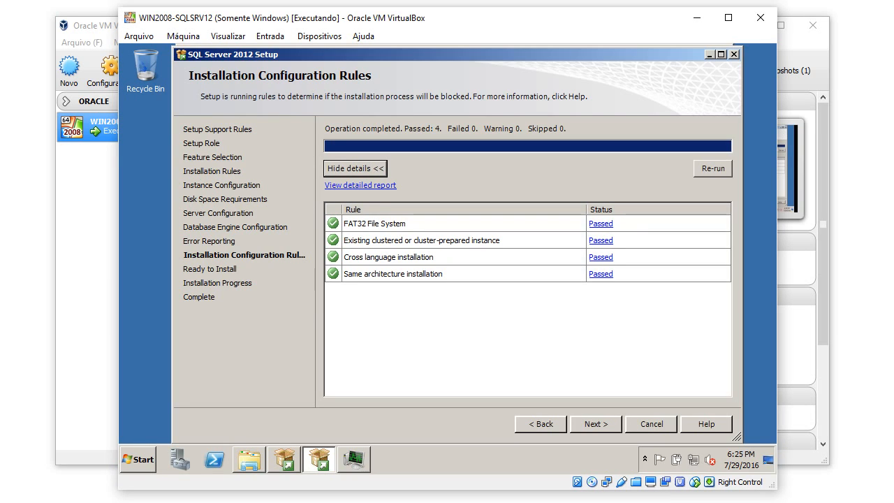
pyautogui.click(596, 424)
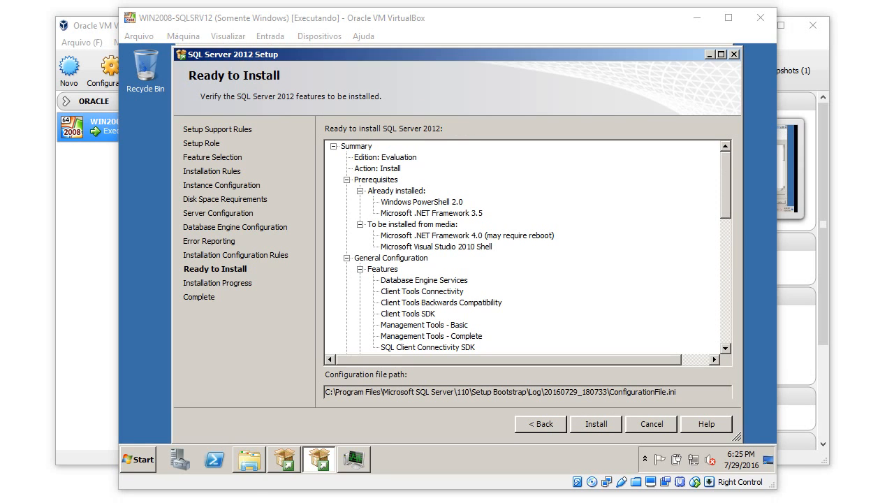
# Paste the configuration file path into a new Notepad note, then begin the SQL Server 2012 installation.
pyautogui.click(626, 391)
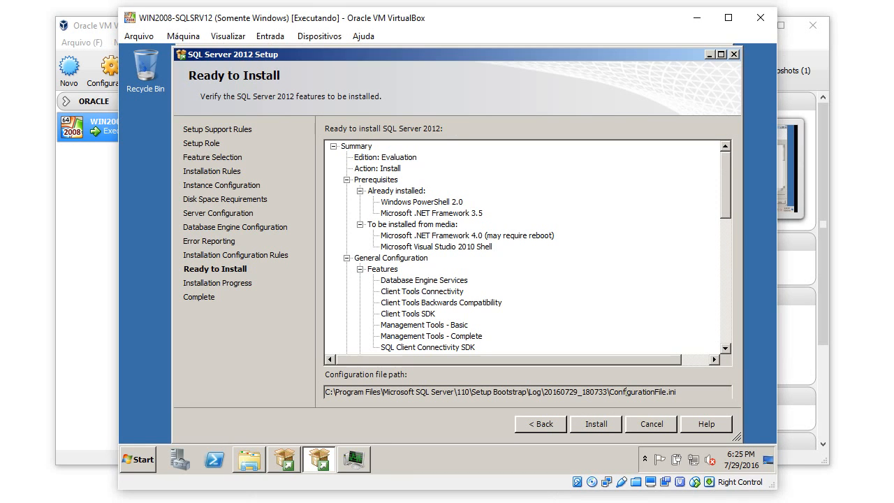
pyautogui.moveTo(677, 392); pyautogui.dragTo(325, 392)
pyautogui.hotkey('ctrl', 'c')
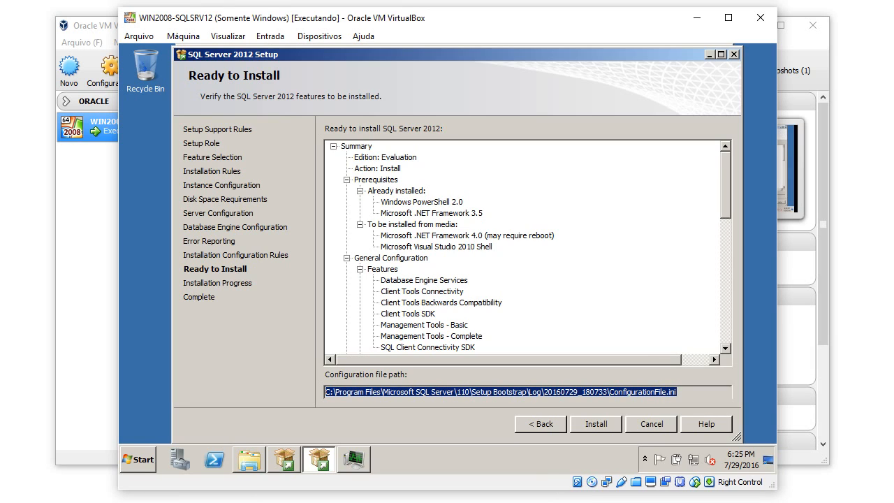
pyautogui.click(133, 461)
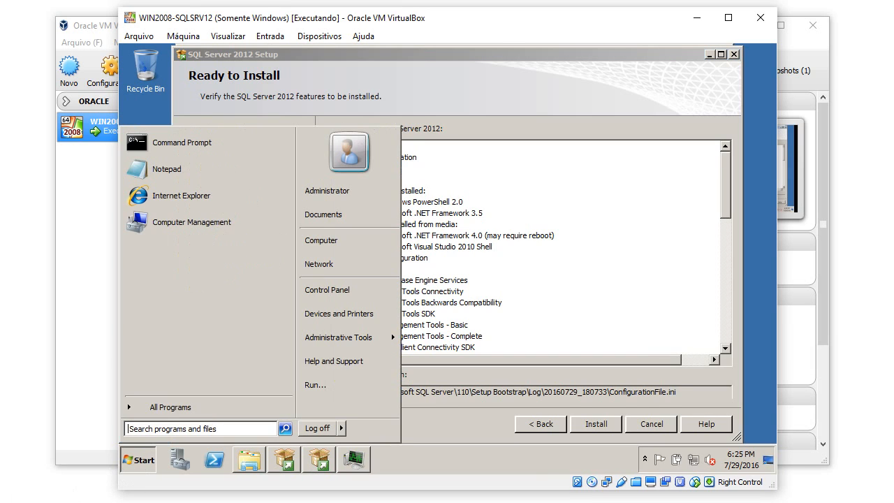
pyautogui.click(166, 169)
pyautogui.hotkey('ctrl', 'v')
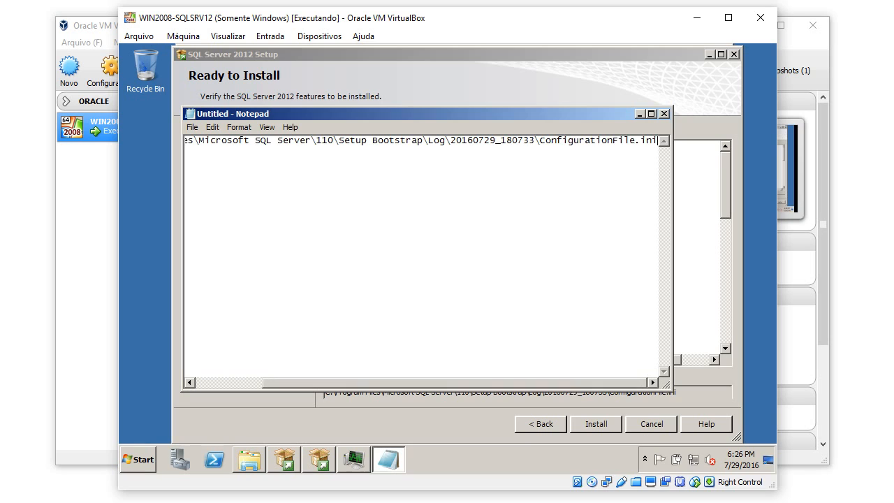
pyautogui.click(640, 114)
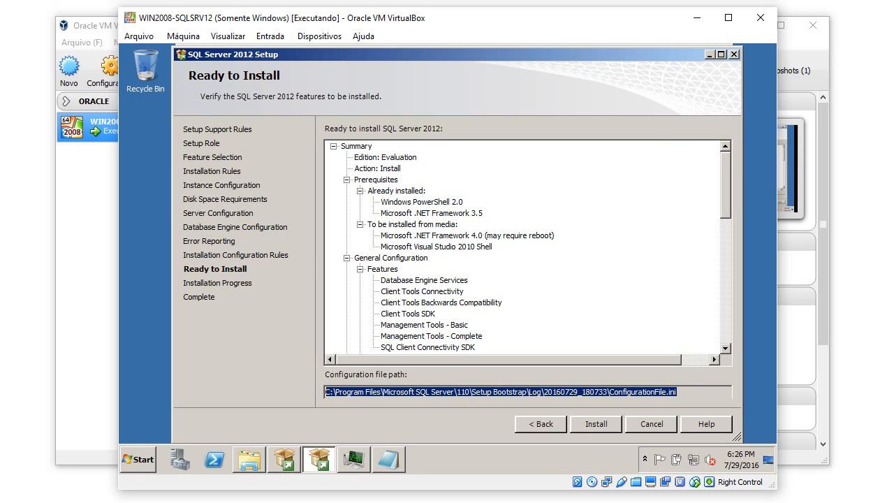
pyautogui.click(596, 424)
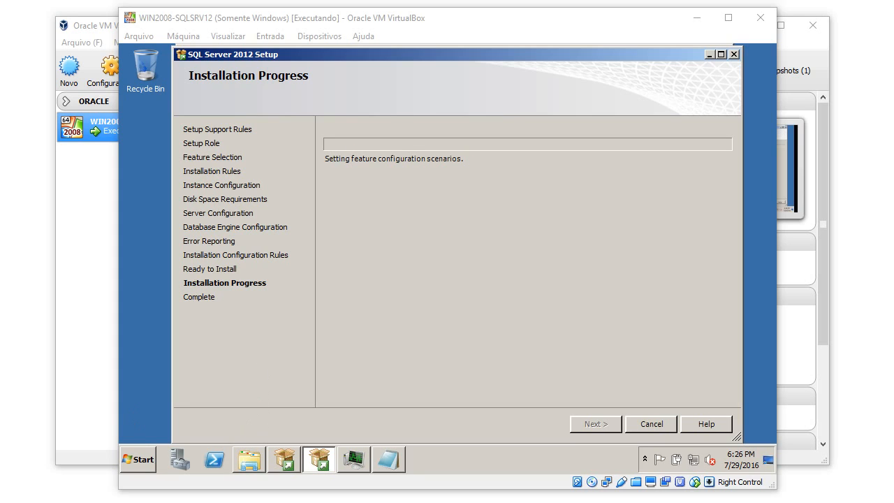
# Save the restored Notepad note on the Desktop as IniFile_SQLSERVER.txt, then close Notepad.
pyautogui.click(389, 460)
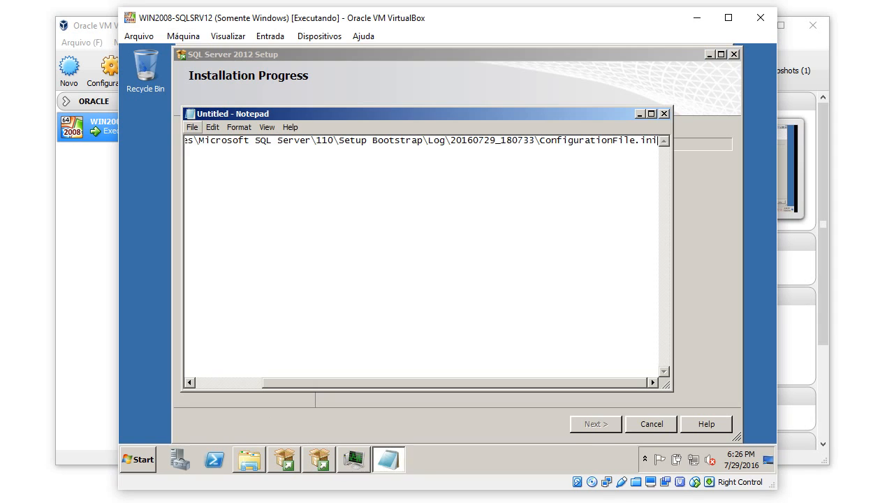
pyautogui.click(193, 127)
pyautogui.click(214, 176)
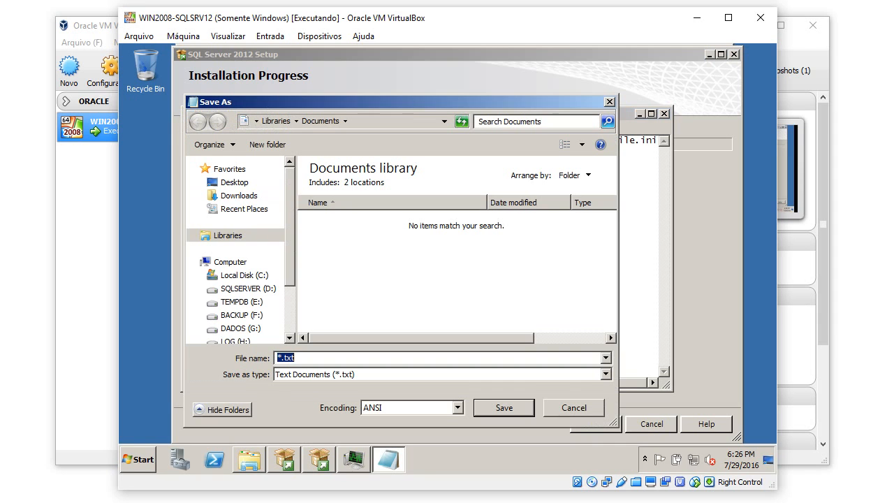
pyautogui.click(235, 183)
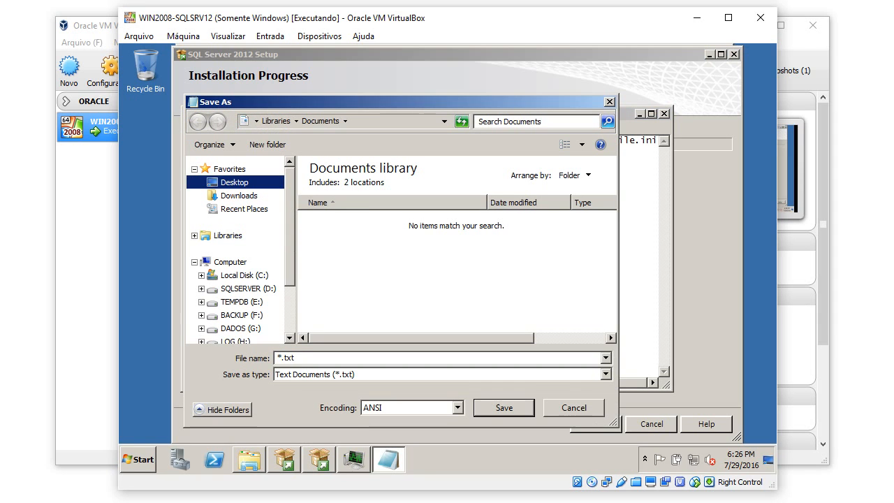
pyautogui.click(279, 358)
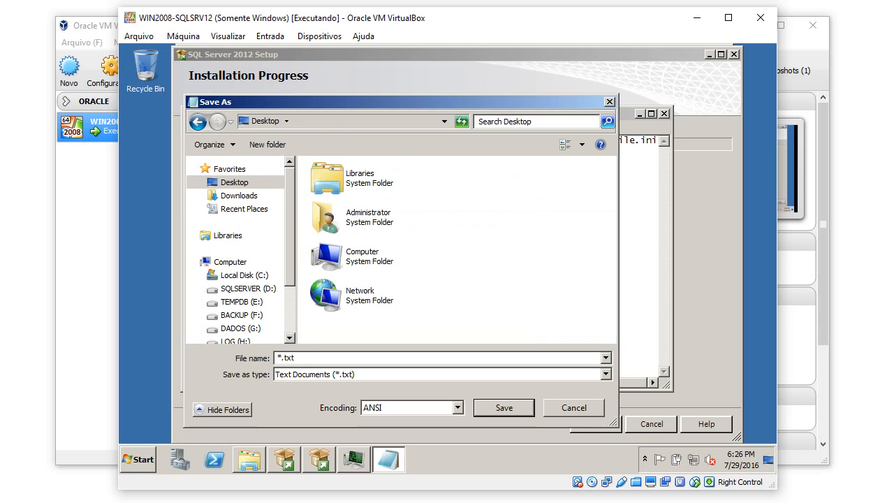
pyautogui.write('iNIfIL')
pyautogui.press('BackSpace')
pyautogui.press('BackSpace')
pyautogui.press('BackSpace')
pyautogui.press('BackSpace')
pyautogui.press('BackSpace')
pyautogui.press('BackSpace')
pyautogui.write('IniFile_SQLSERVER')
pyautogui.press('Delete')
pyautogui.press('Return')
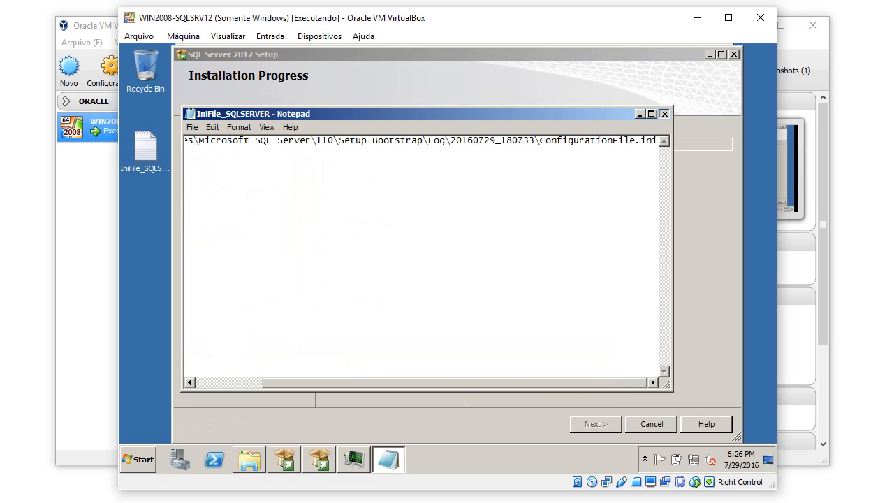
pyautogui.click(664, 114)
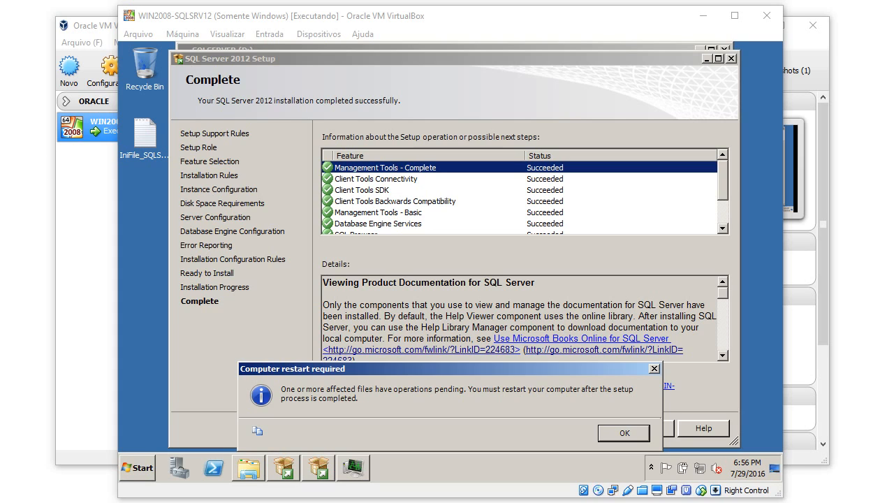
# Acknowledge the restart-required notice, review the installed feature list, and close SQL Server setup.
pyautogui.moveTo(293, 368); pyautogui.dragTo(268, 197)
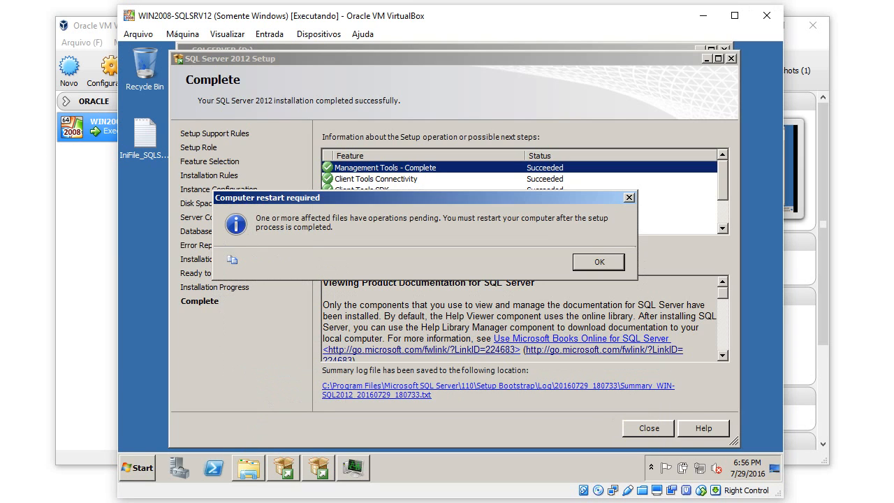
pyautogui.press('Return')
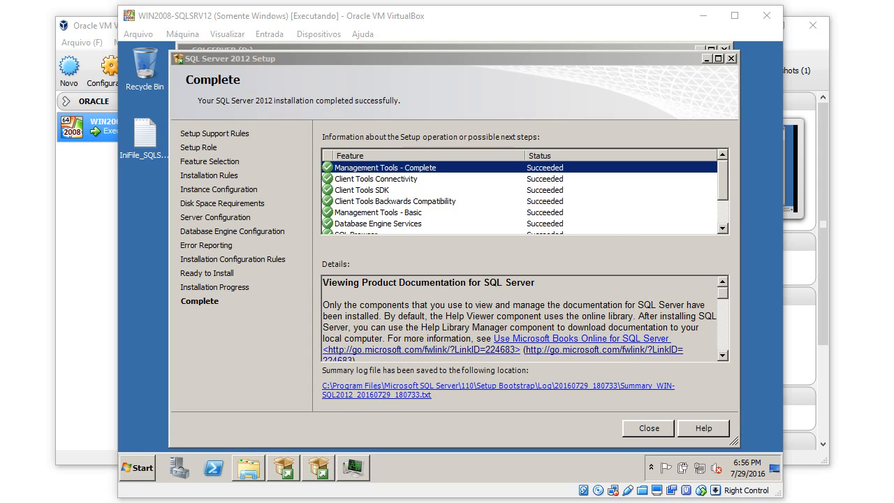
pyautogui.scroll(-2, 521, 196)
pyautogui.click(649, 429)
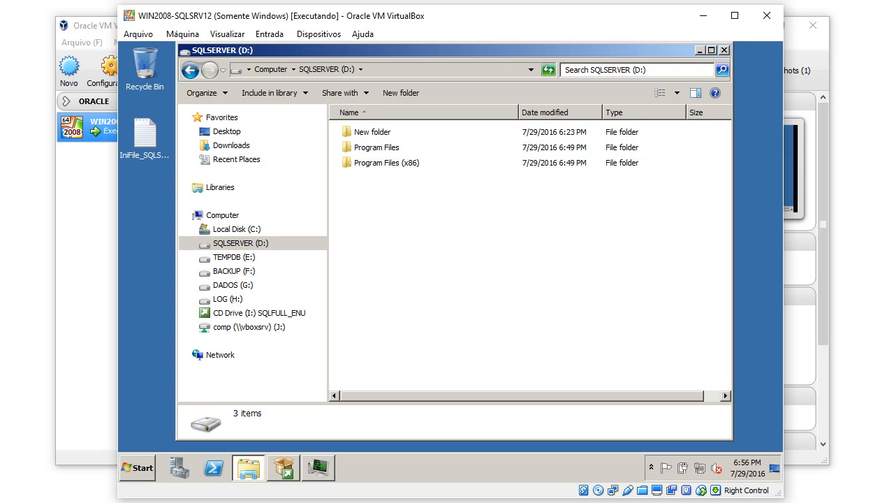
# Delete the empty New folder from SQLSERVER (D:).
pyautogui.click(372, 132)
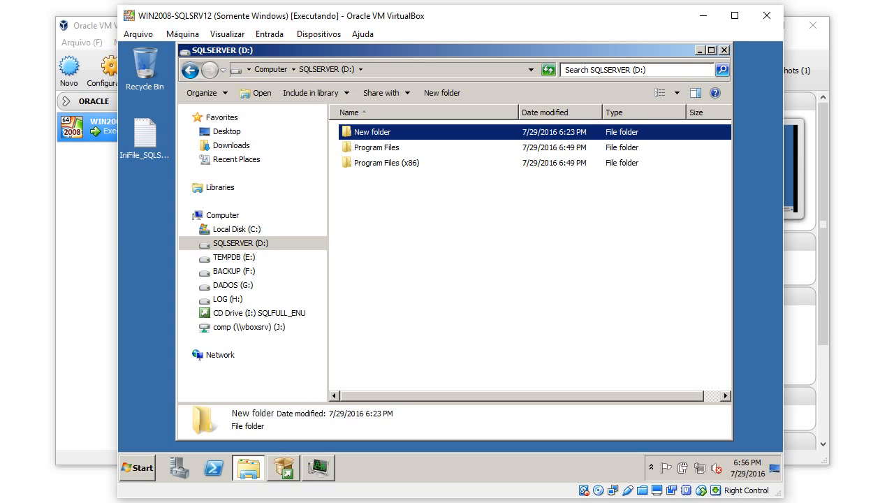
pyautogui.press('Delete')
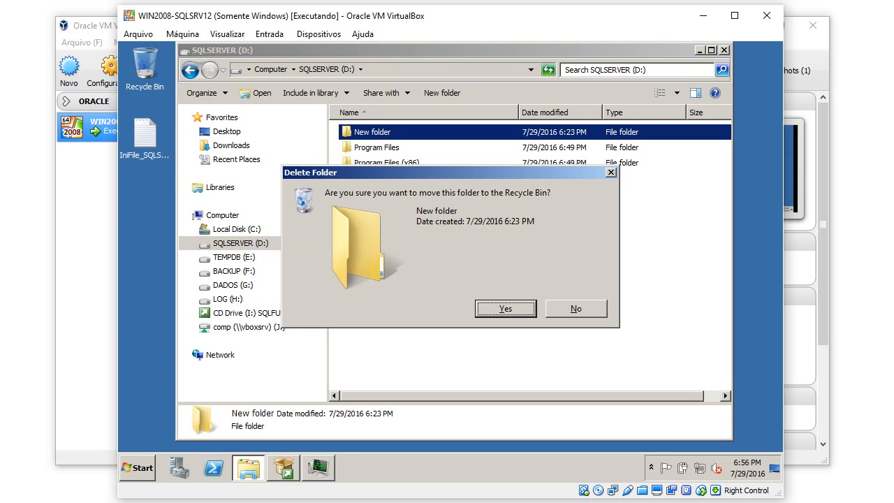
pyautogui.press('Return')
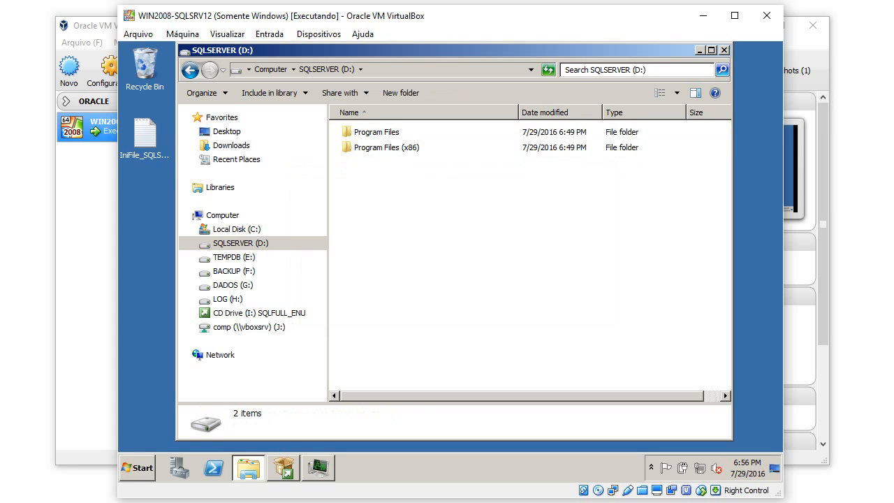
# Browse to Program Files (x86)\Microsoft SQL Server\110 to check its contents, then close Explorer.
pyautogui.doubleClick(386, 147)
pyautogui.doubleClick(377, 132)
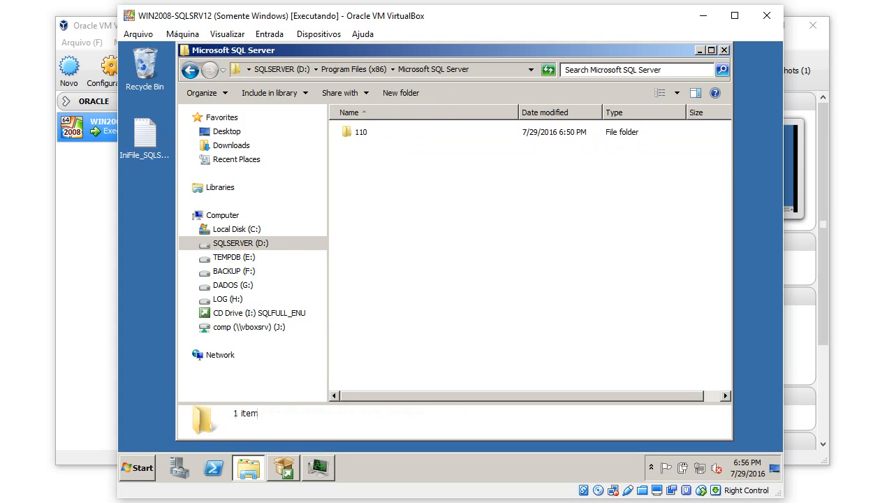
pyautogui.doubleClick(362, 132)
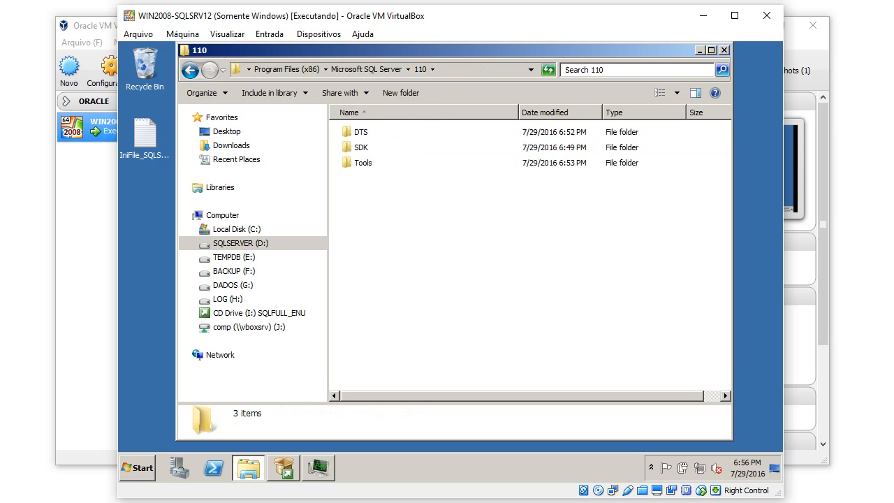
pyautogui.click(725, 50)
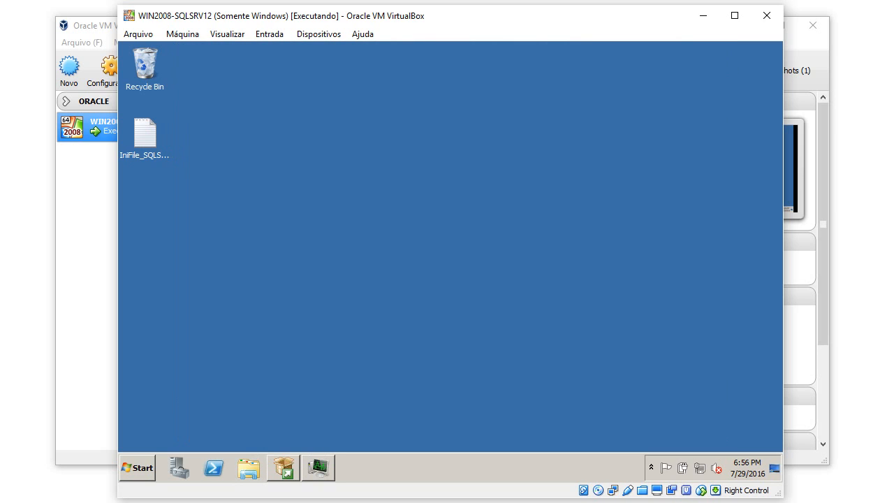
# Launch SQL Server Management Studio by searching 'ssms' from the Start menu.
pyautogui.press('super')
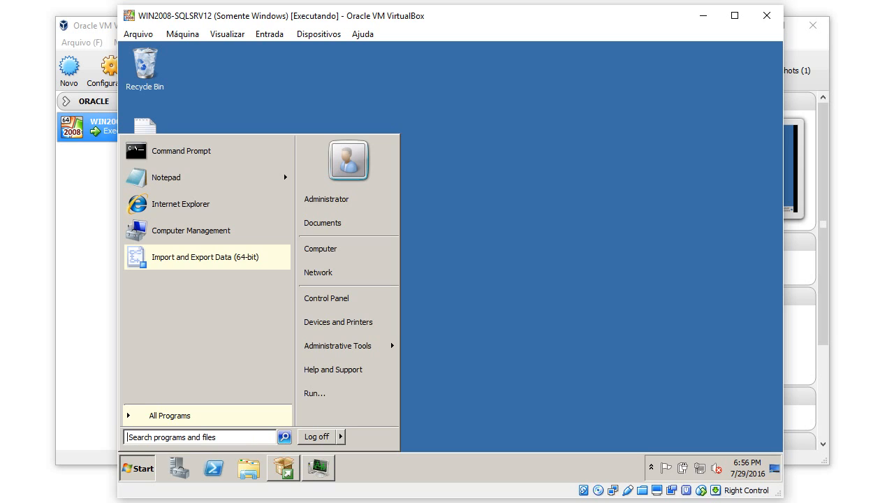
pyautogui.write('ssms')
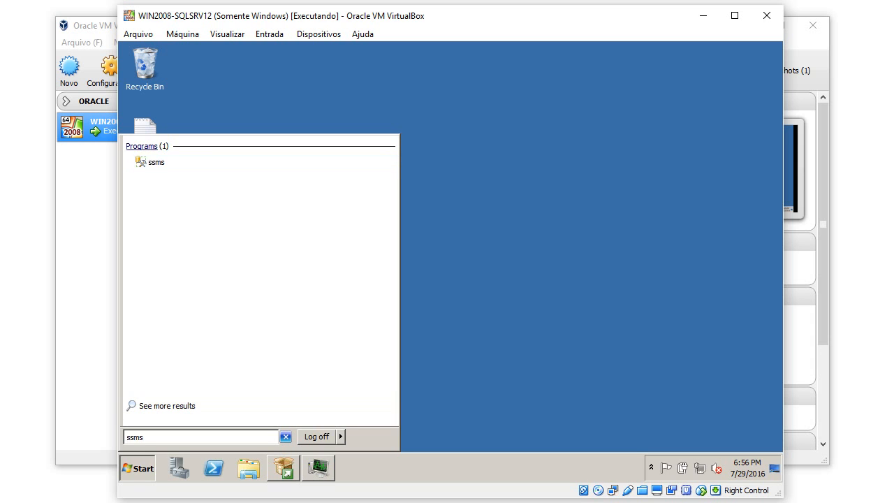
pyautogui.press('Return')
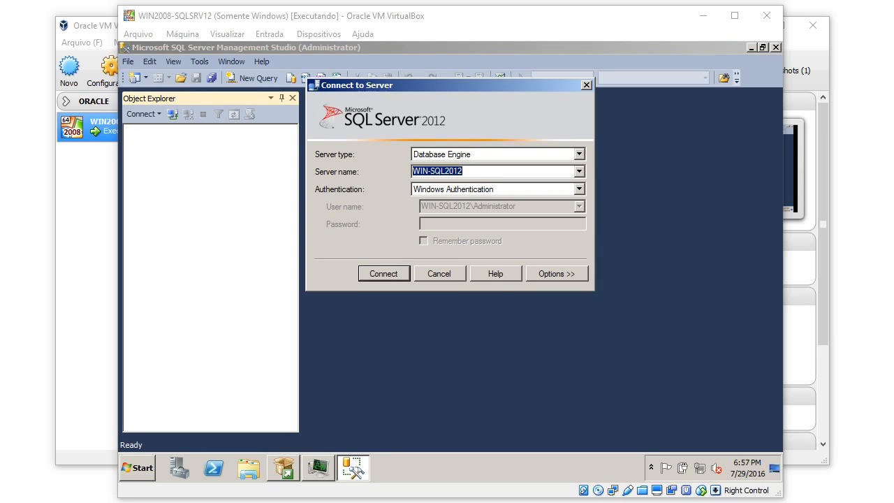
# Connect to server WIN-SQL2012 using Windows Authentication.
pyautogui.press('Return')
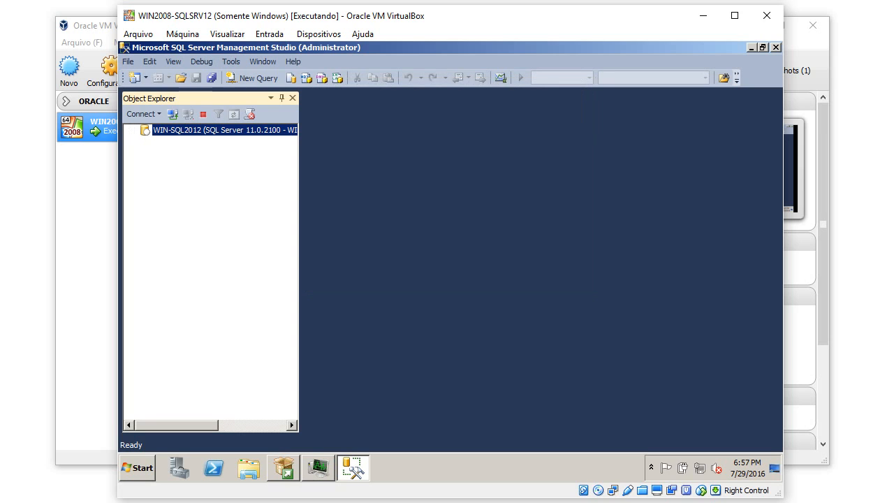